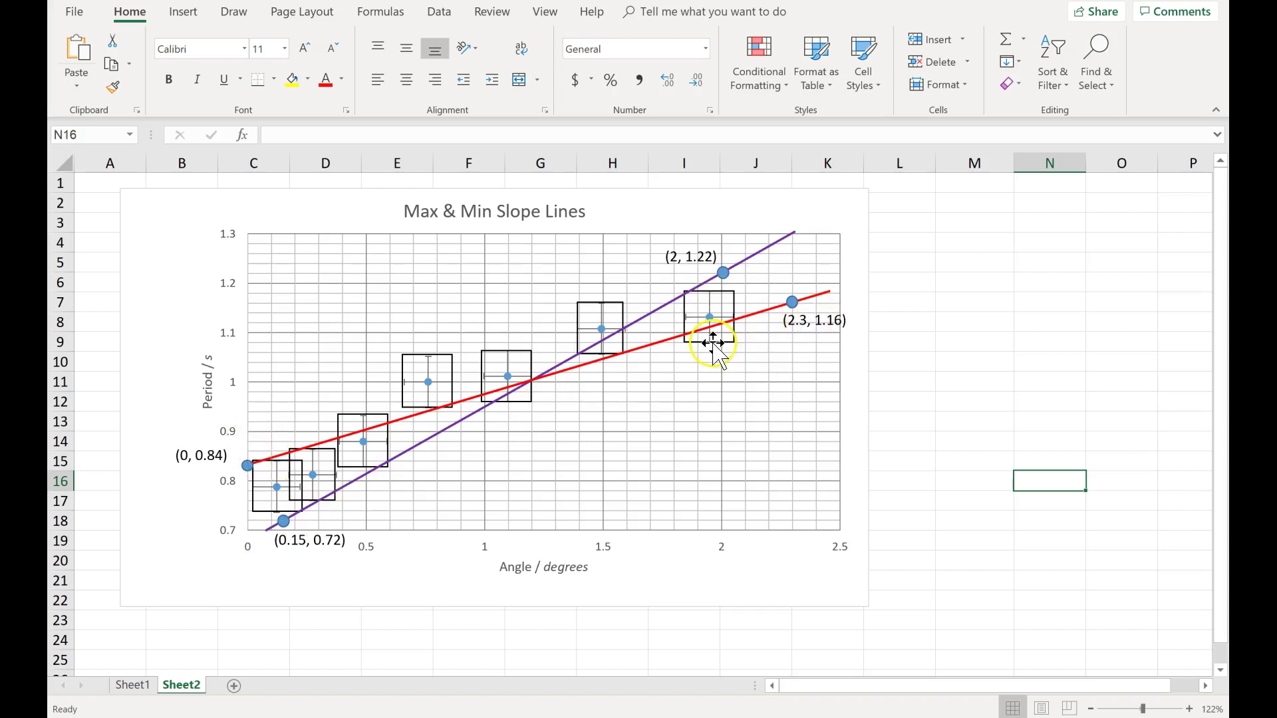
- Browse the Insert shapes gallery, close it without inserting anything, and select cell M9
left_click(184, 12)
left_click(266, 54)
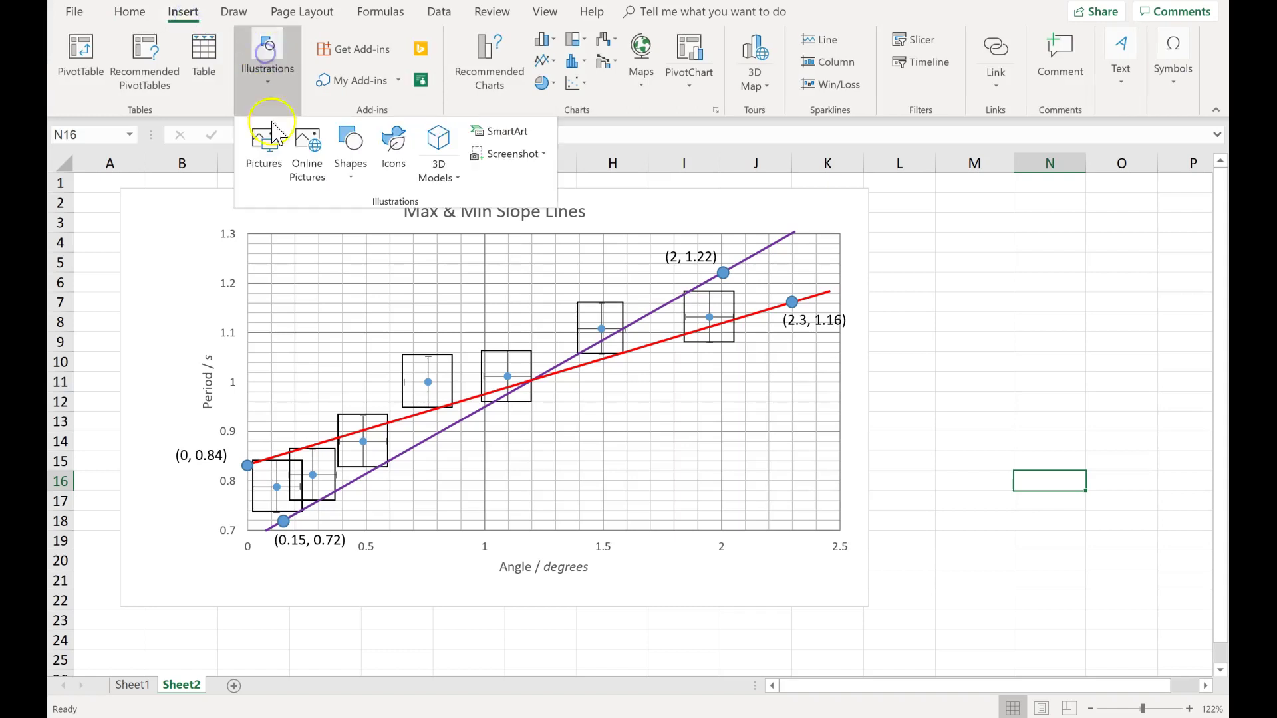
left_click(351, 166)
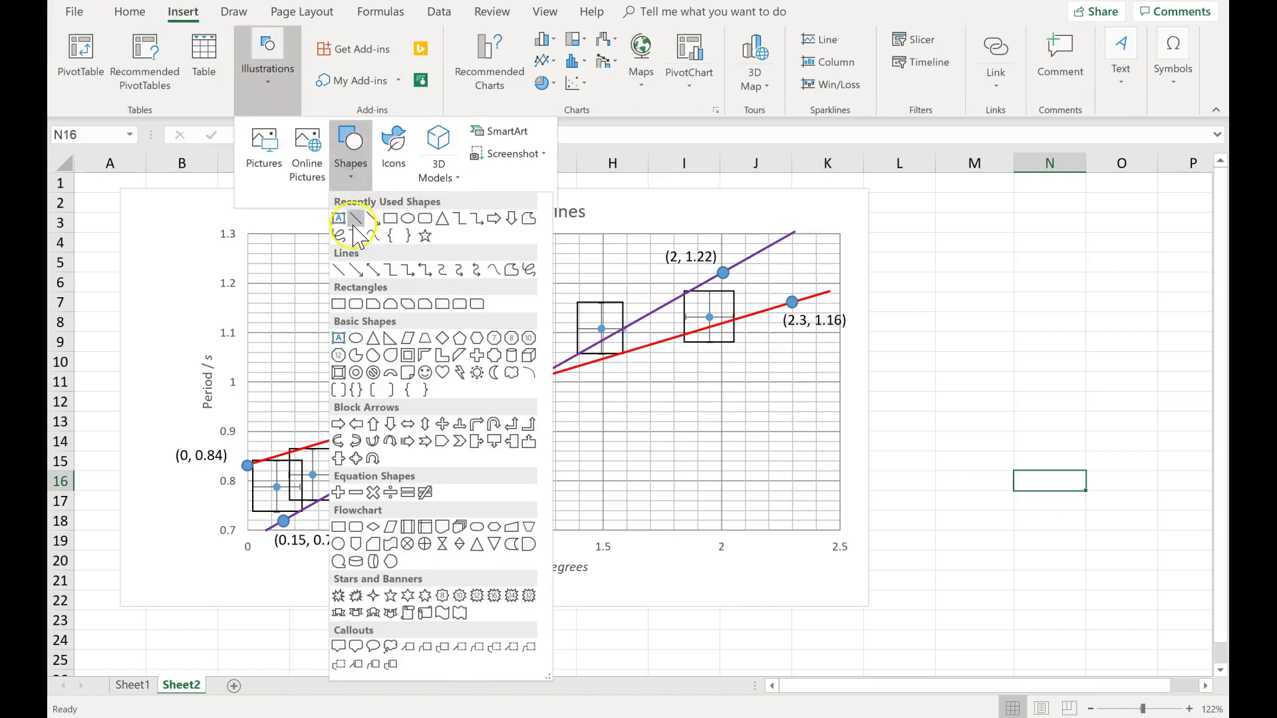
left_click(950, 252)
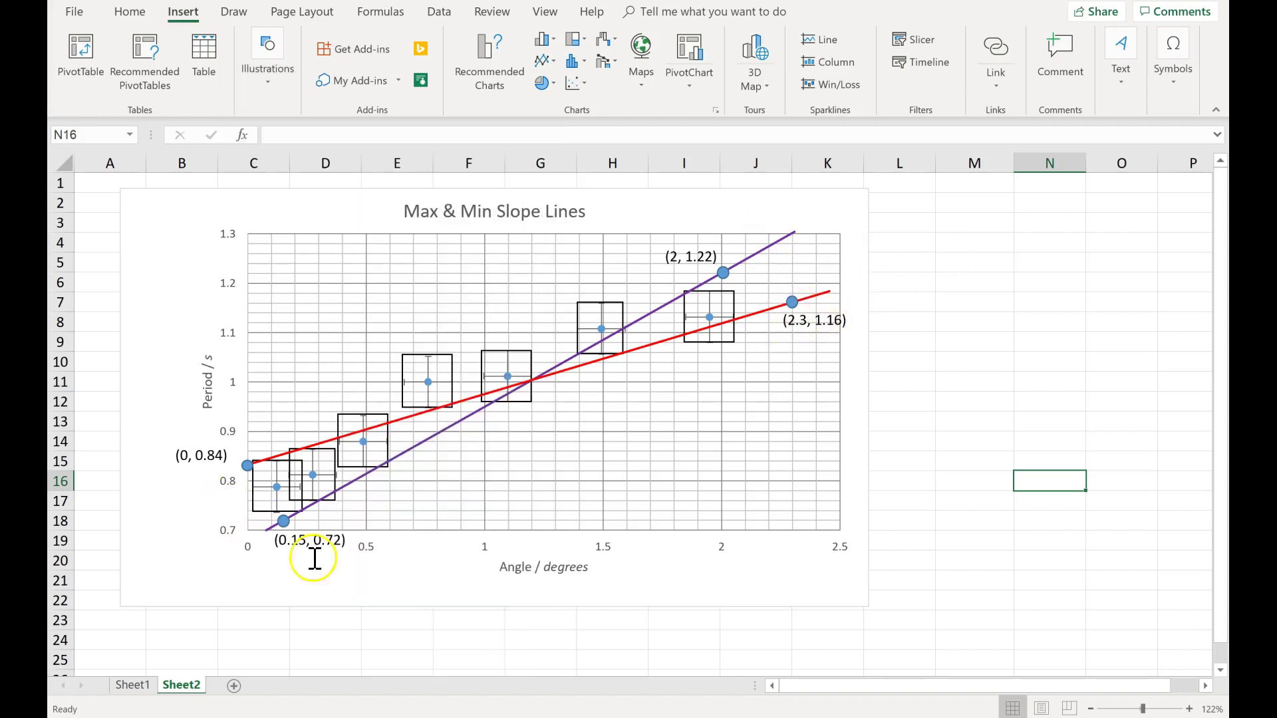
left_click(834, 321)
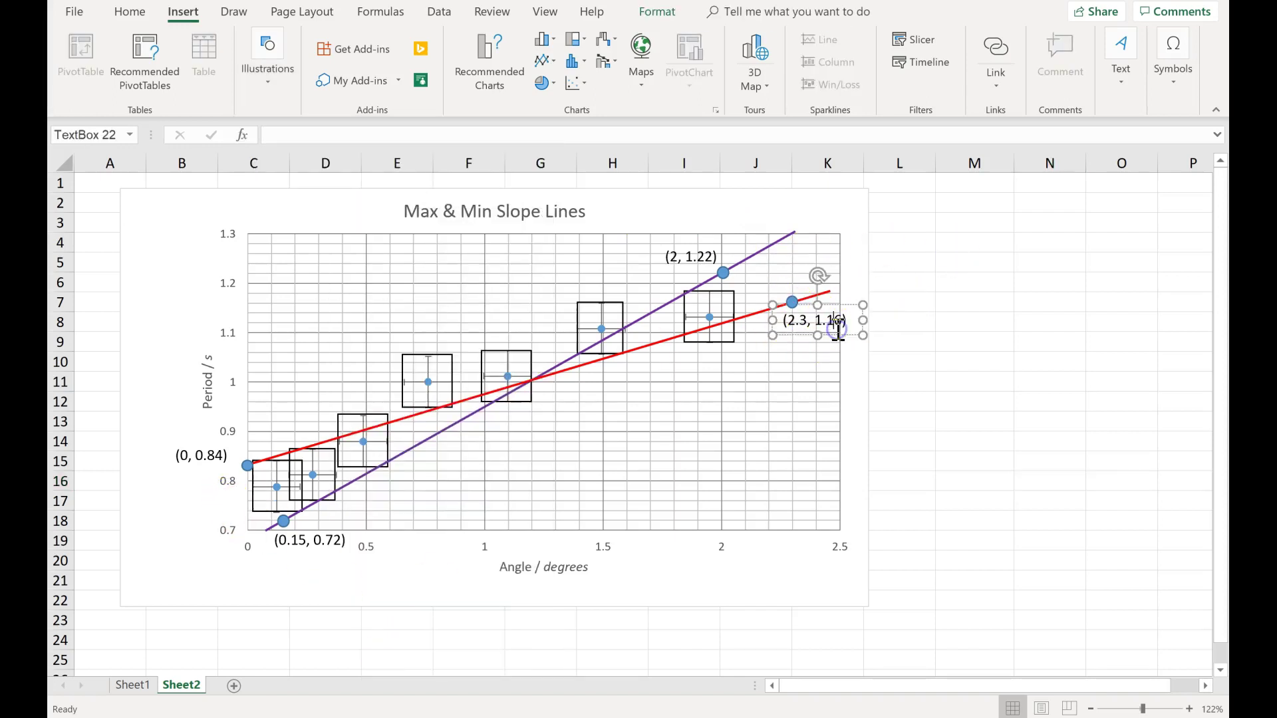
left_click(984, 339)
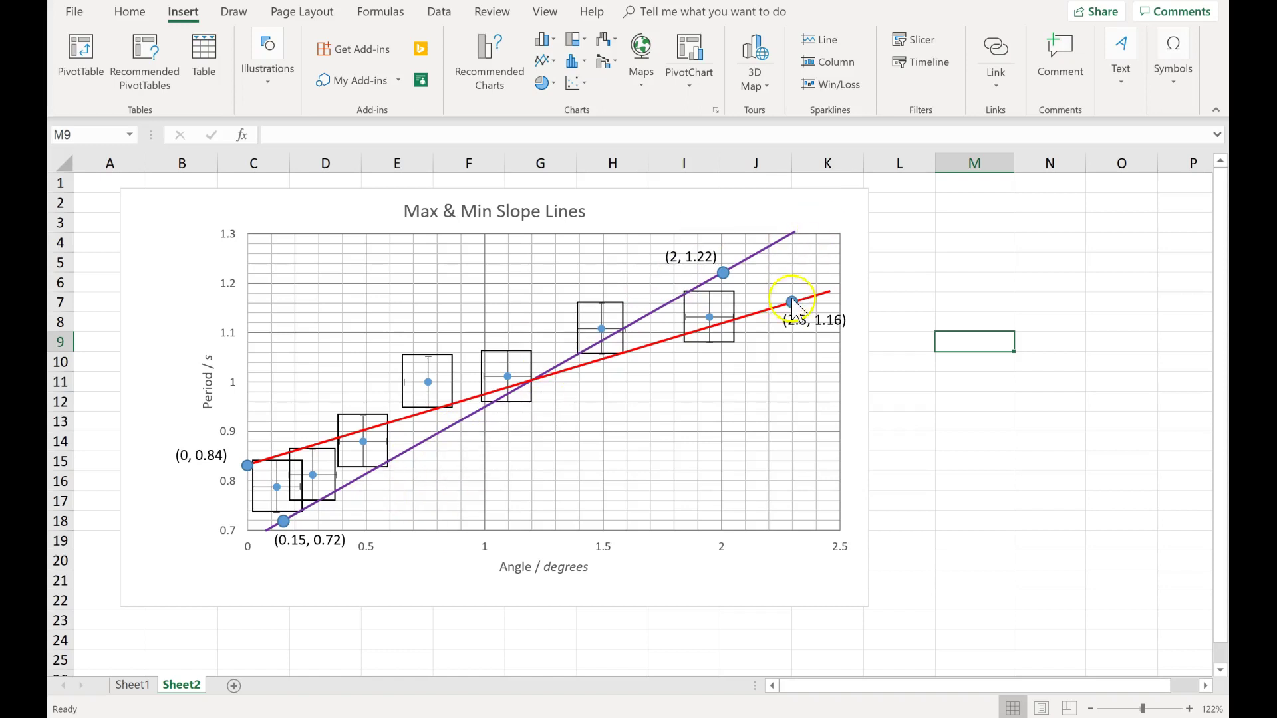
- Enter 'max slope line' and 'min' headings and move them to N5 and N12
type("max ")
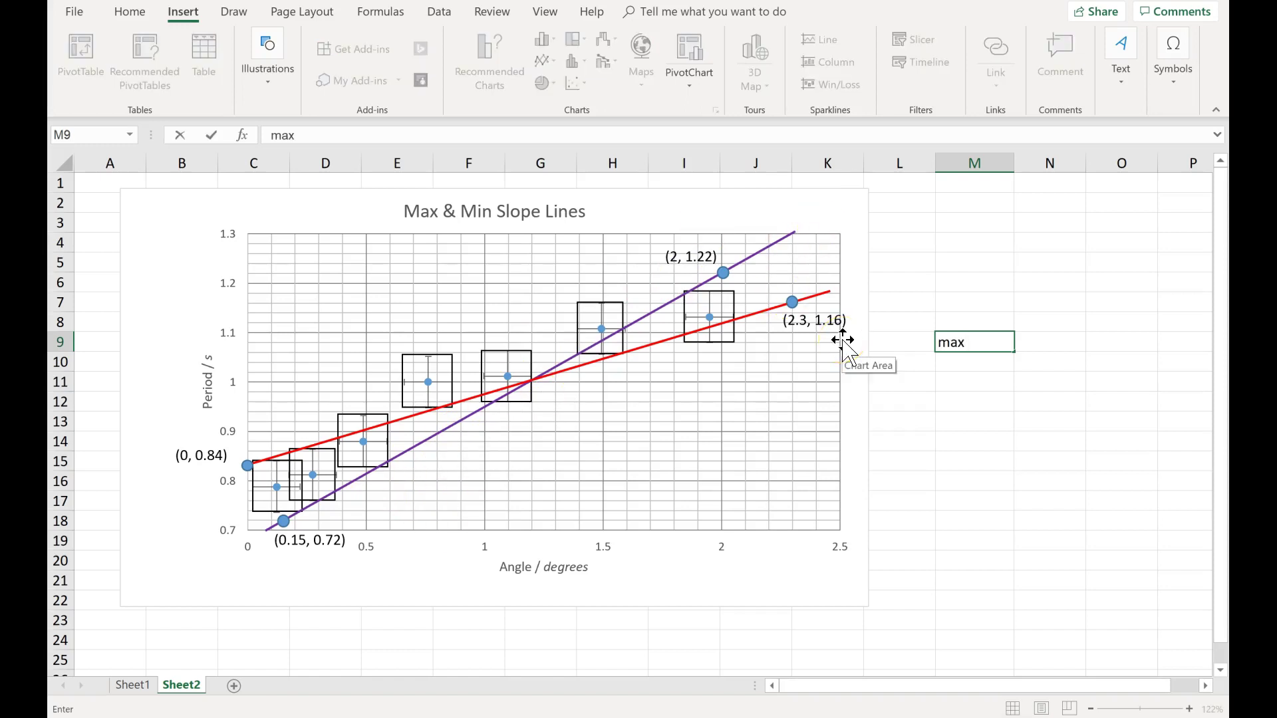
type("slope line")
key("Return")
key("Return")
key("Return")
key("Return")
key("Return")
key("Return")
key("Return")
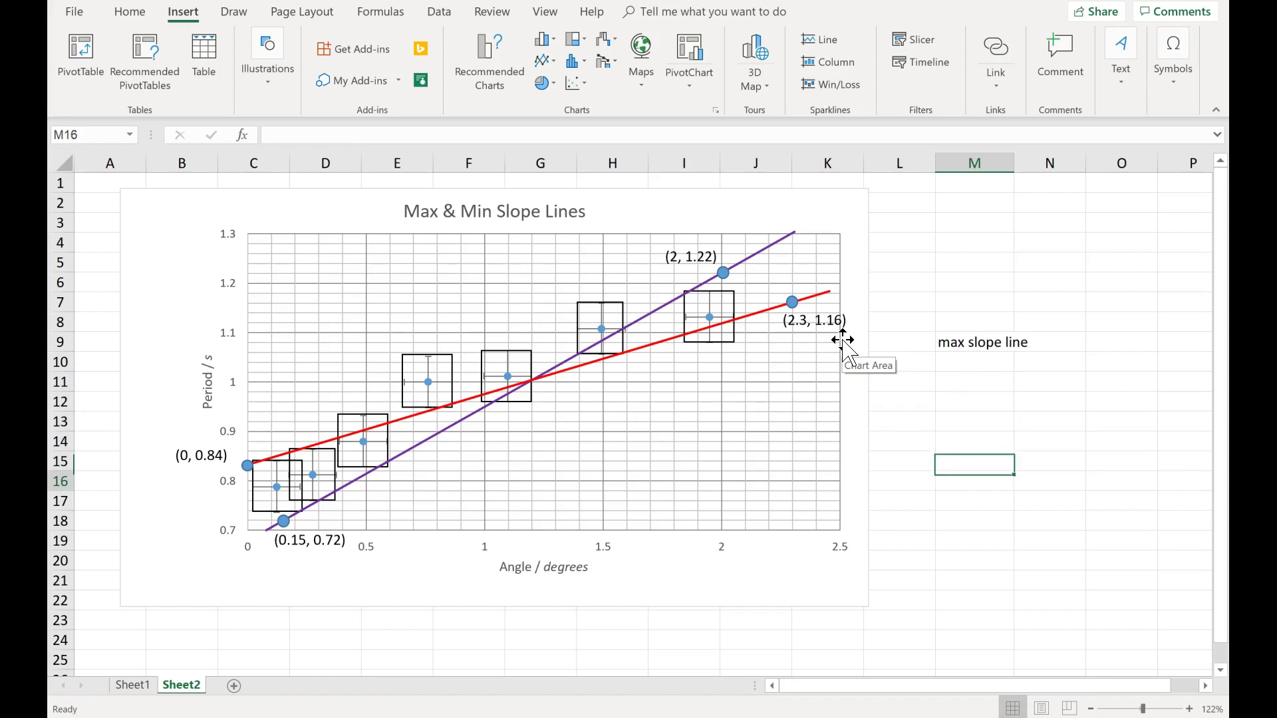
type("min slope line")
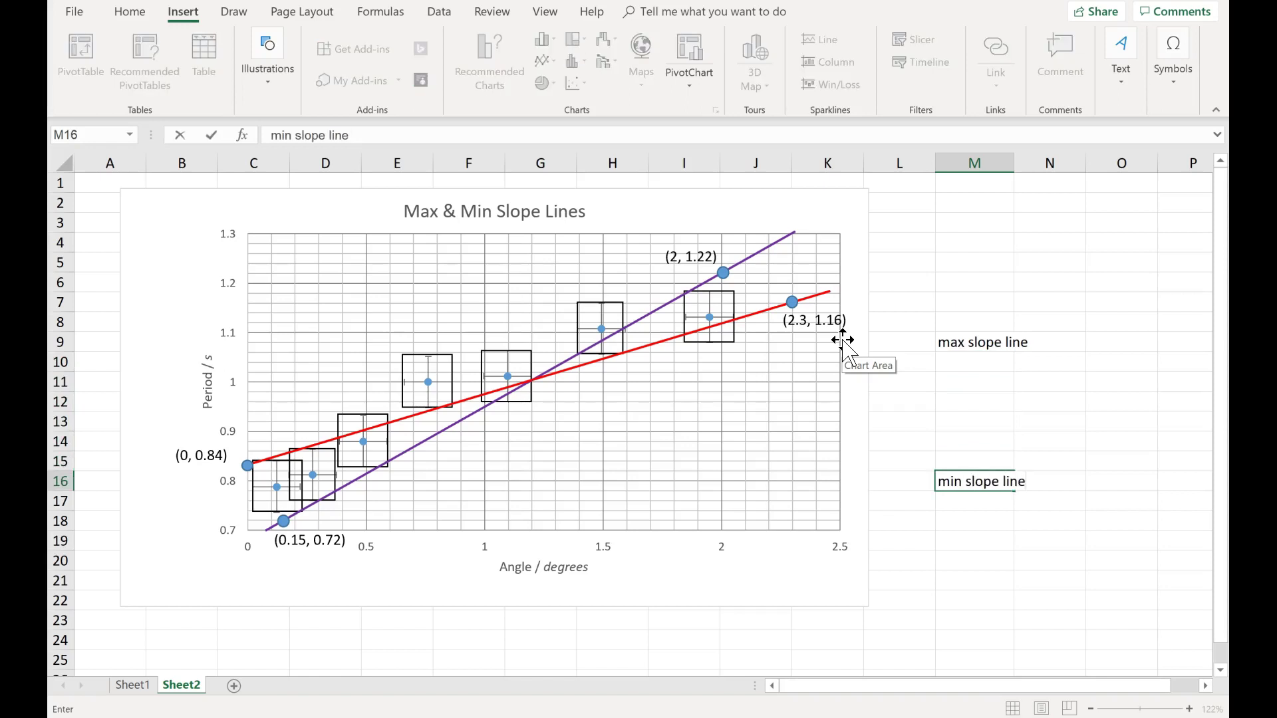
key("ctrl+Return")
left_click(988, 342)
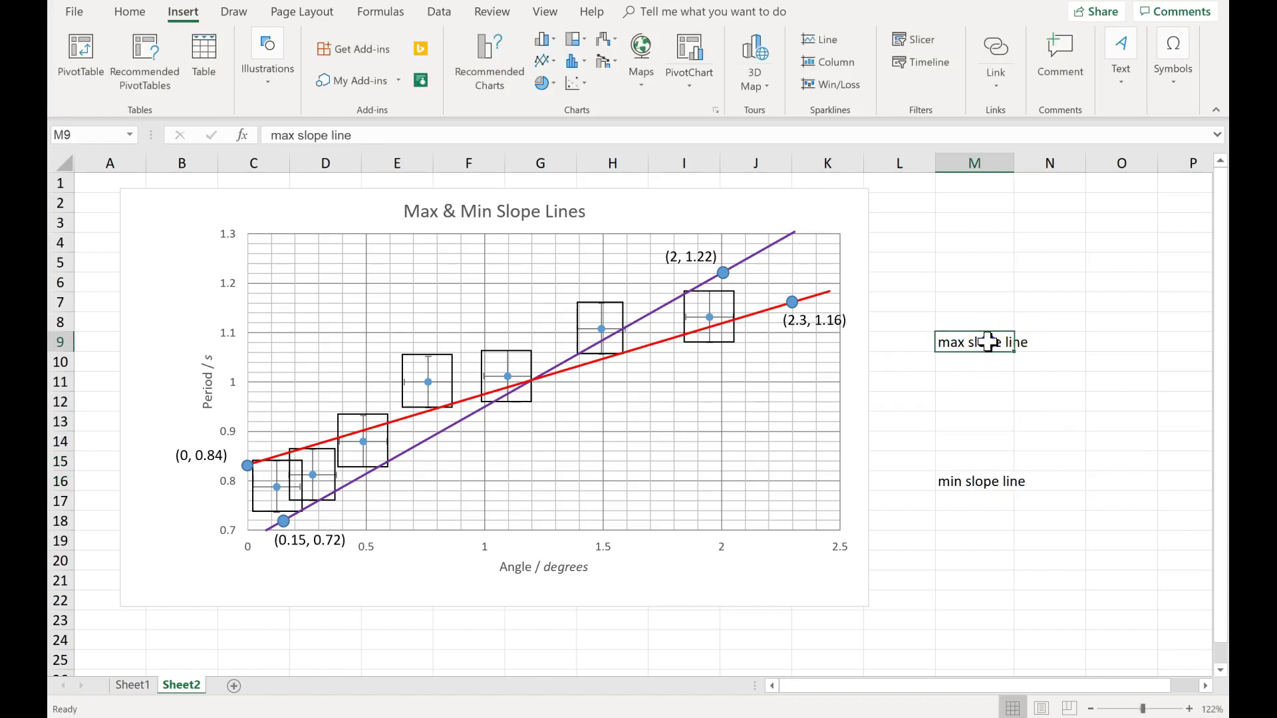
key("ctrl+shift+Down")
key("ctrl+x")
key("Up")
key("Up")
key("Up")
key("Up")
key("Return")
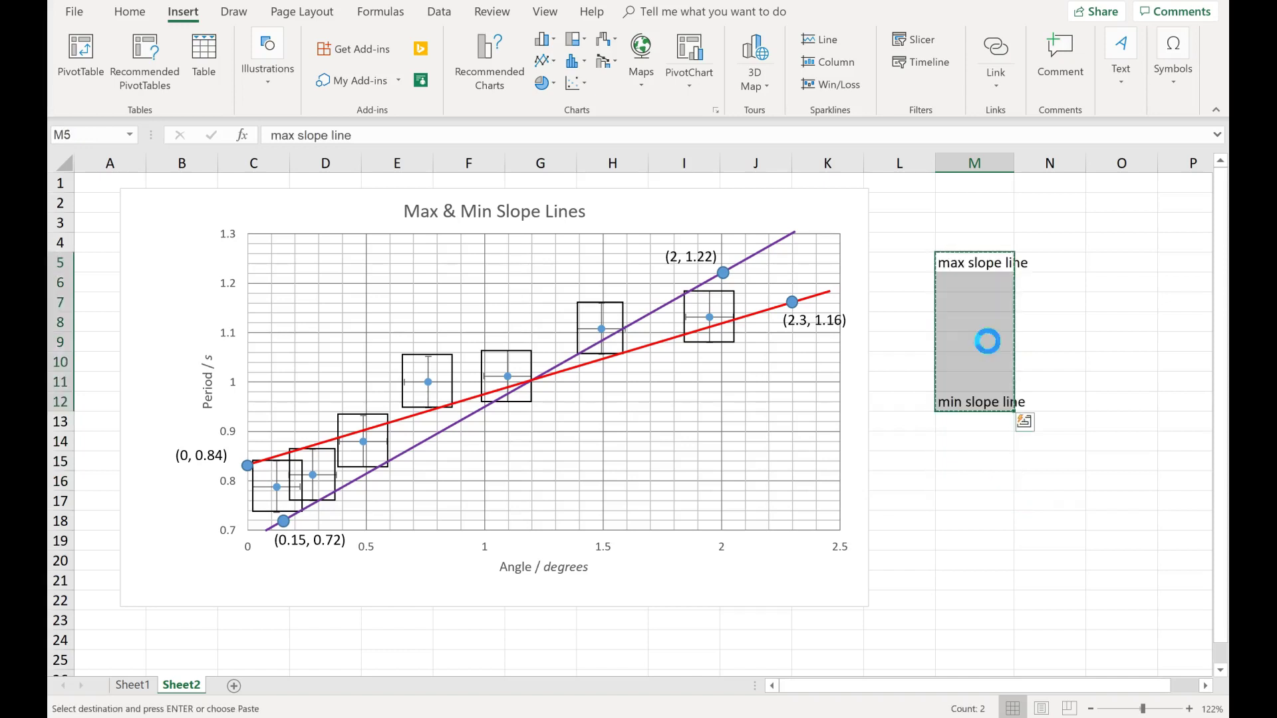
key("Right")
key("Return")
key("Down")
key("Left")
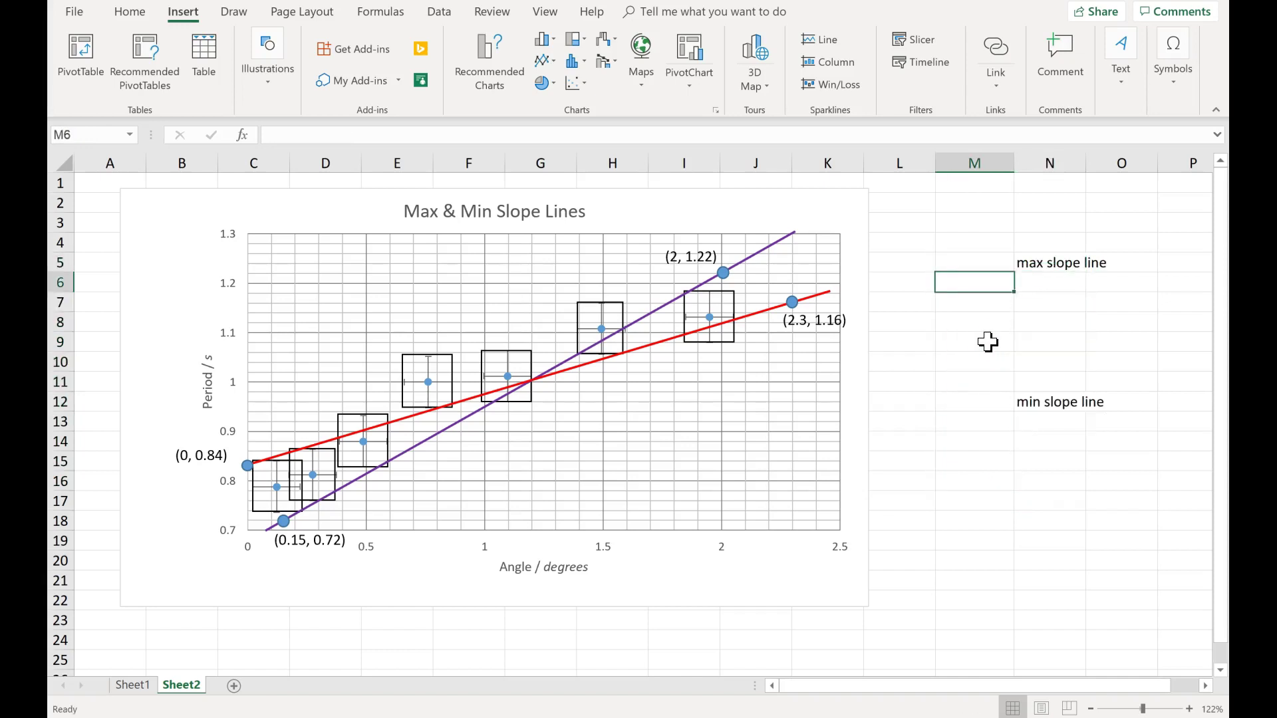
key("Down")
- Label M7:M8 'point 1' and 'point 2' with 'x' and 'y' headers in N6:O6
type("po")
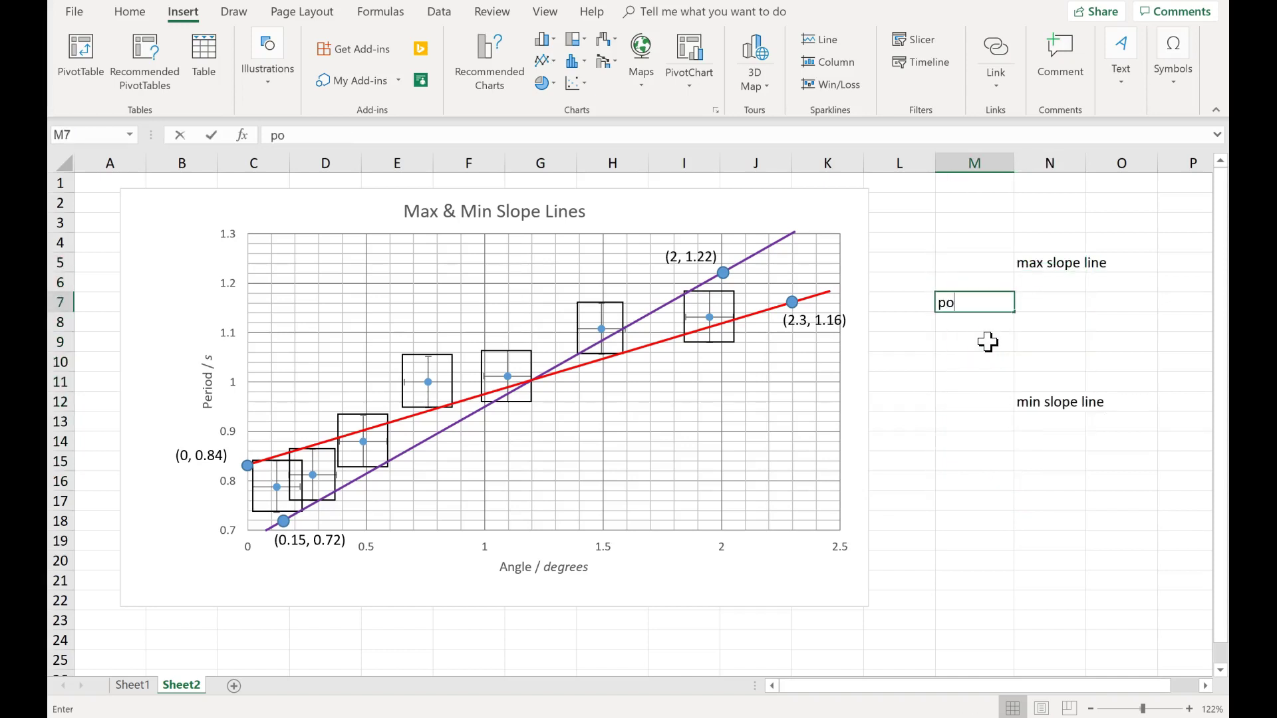
type("int 1")
key("Return")
type("point 2")
key("Tab")
key("Up")
key("Up")
type("x")
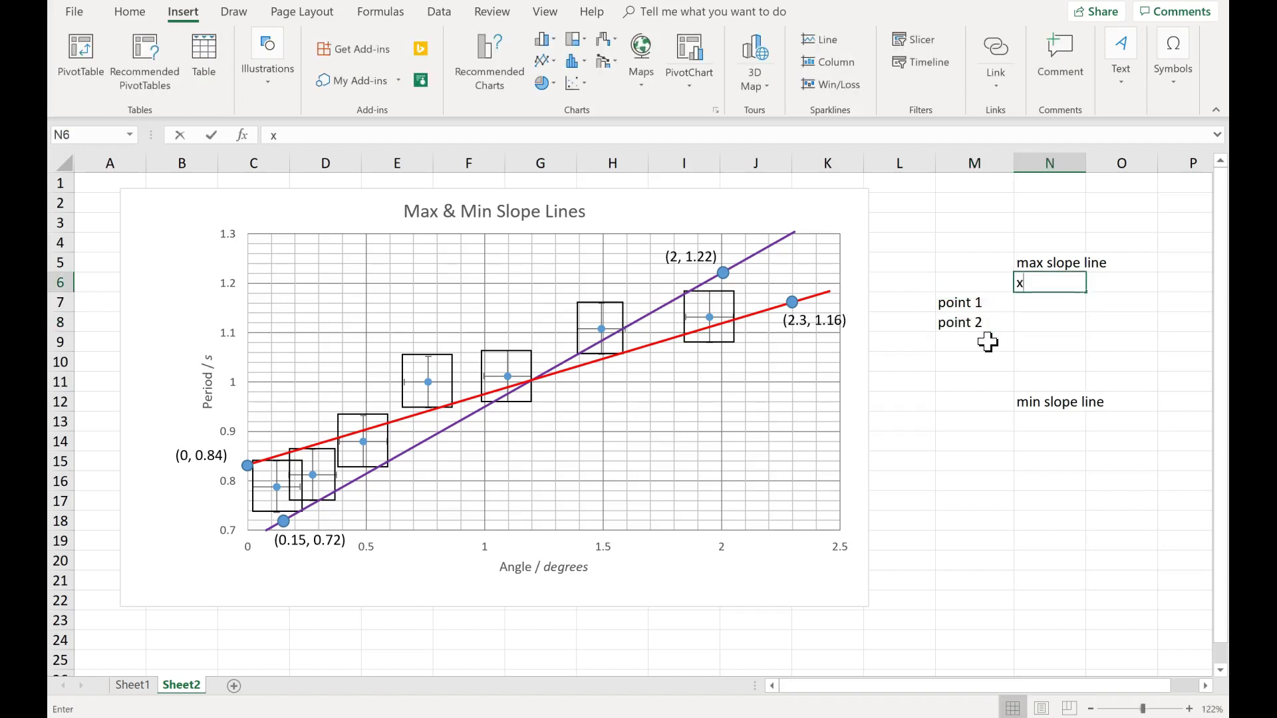
key("Tab")
type("y")
key("Return")
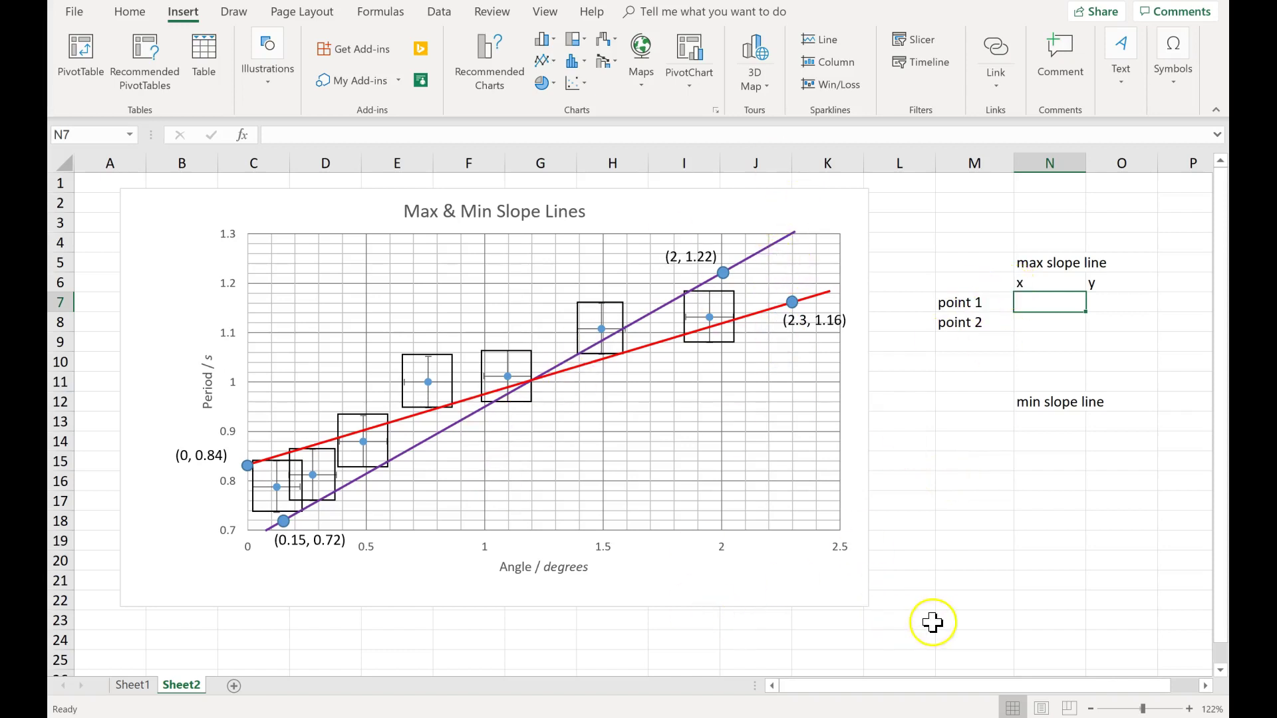
- Enter the max slope line points (0.15, 0.72) and (2, 1.22)
type(".15")
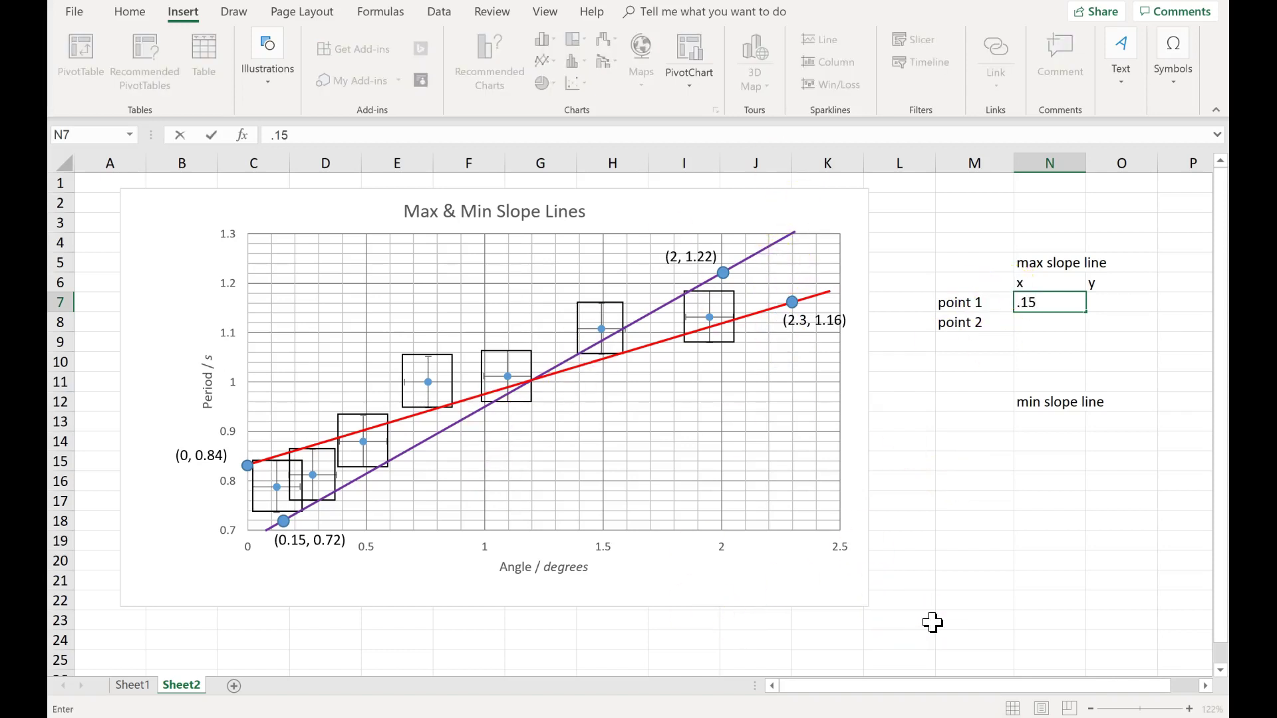
key("Tab")
type(".")
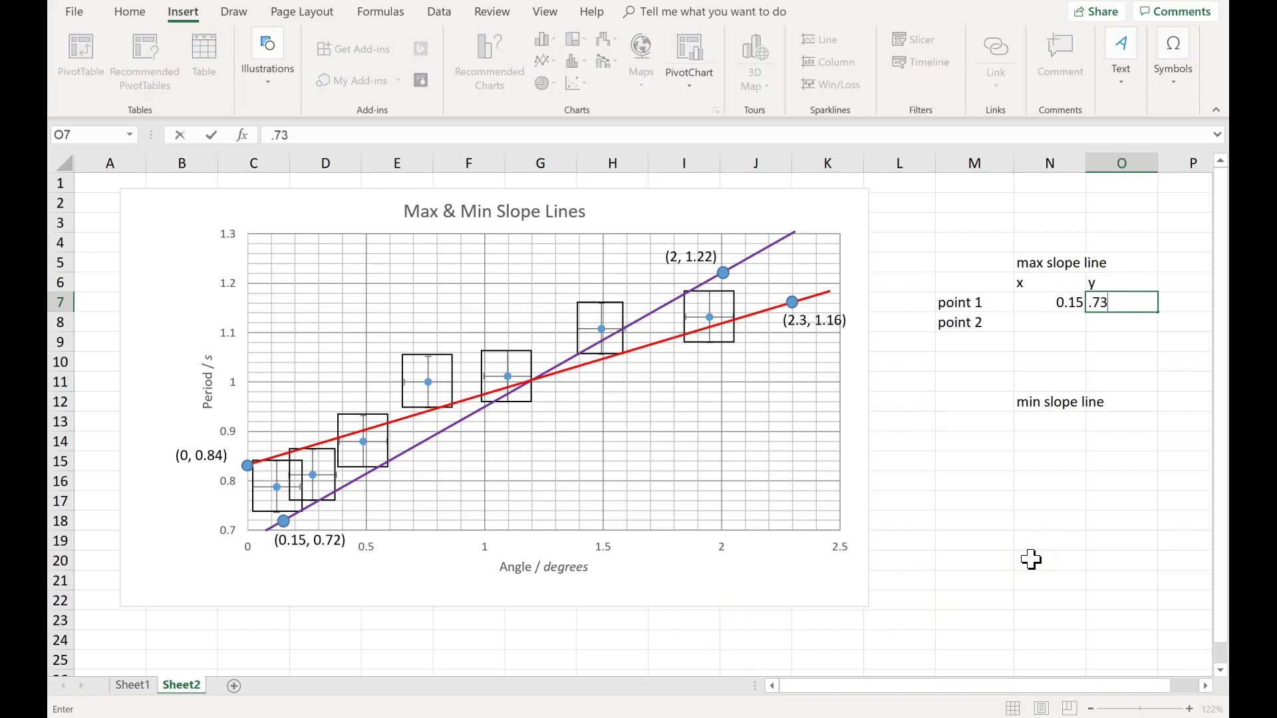
type("72")
key("Return")
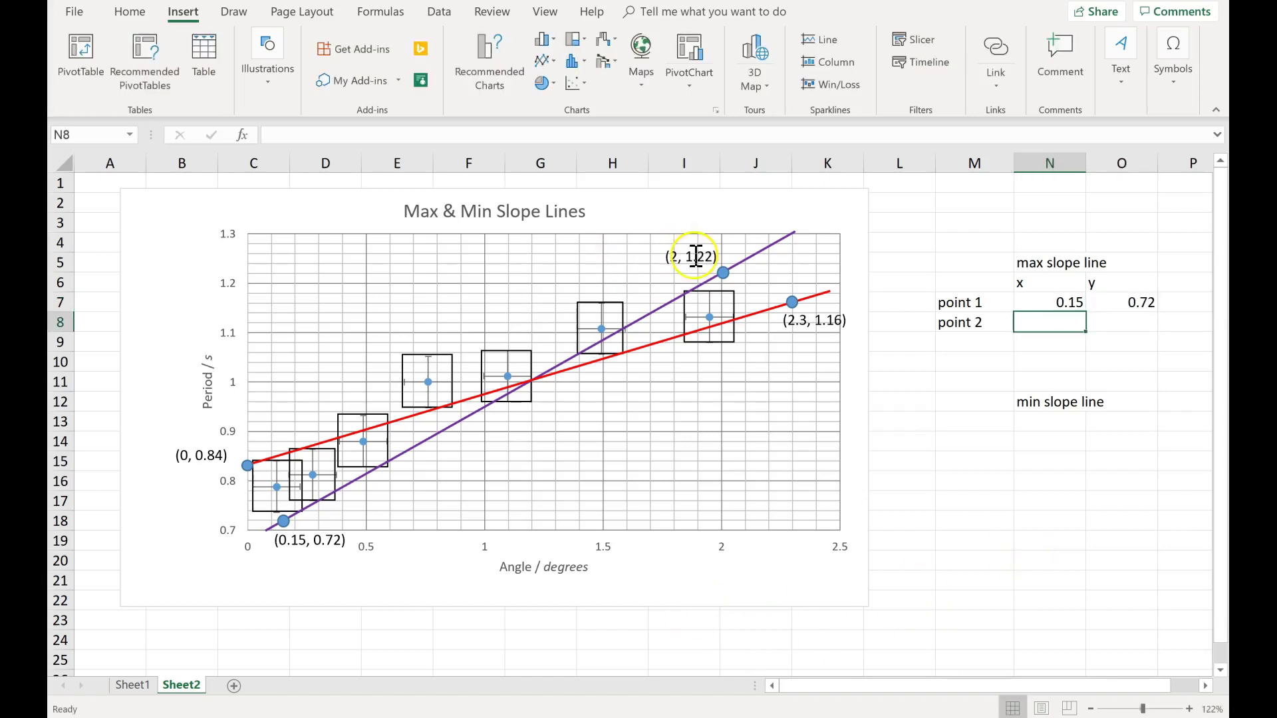
type("2")
key("Tab")
type("1.2")
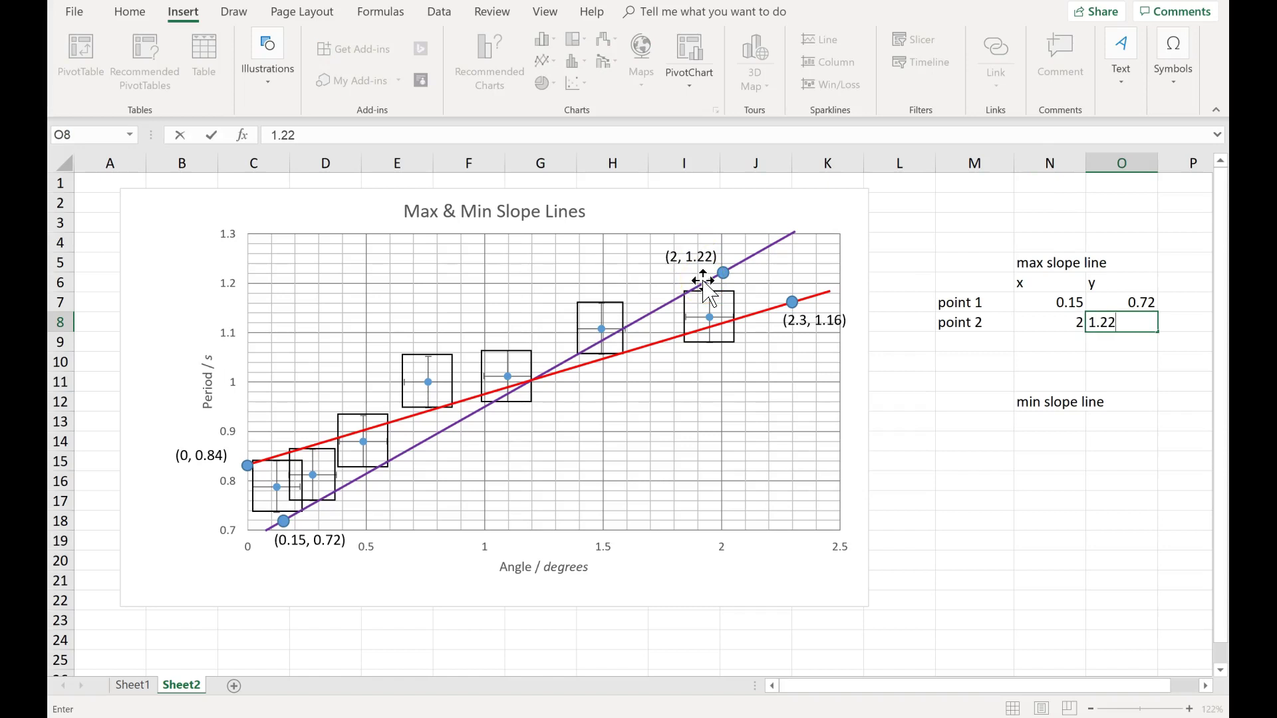
key("Return")
key("Left")
key("Down")
- Add 'x'/'y' headers in N13:O13 and 'point 1'/'point 2' labels in M14:M15
key("Down")
key("Down")
key("Left")
key("Down")
key("Right")
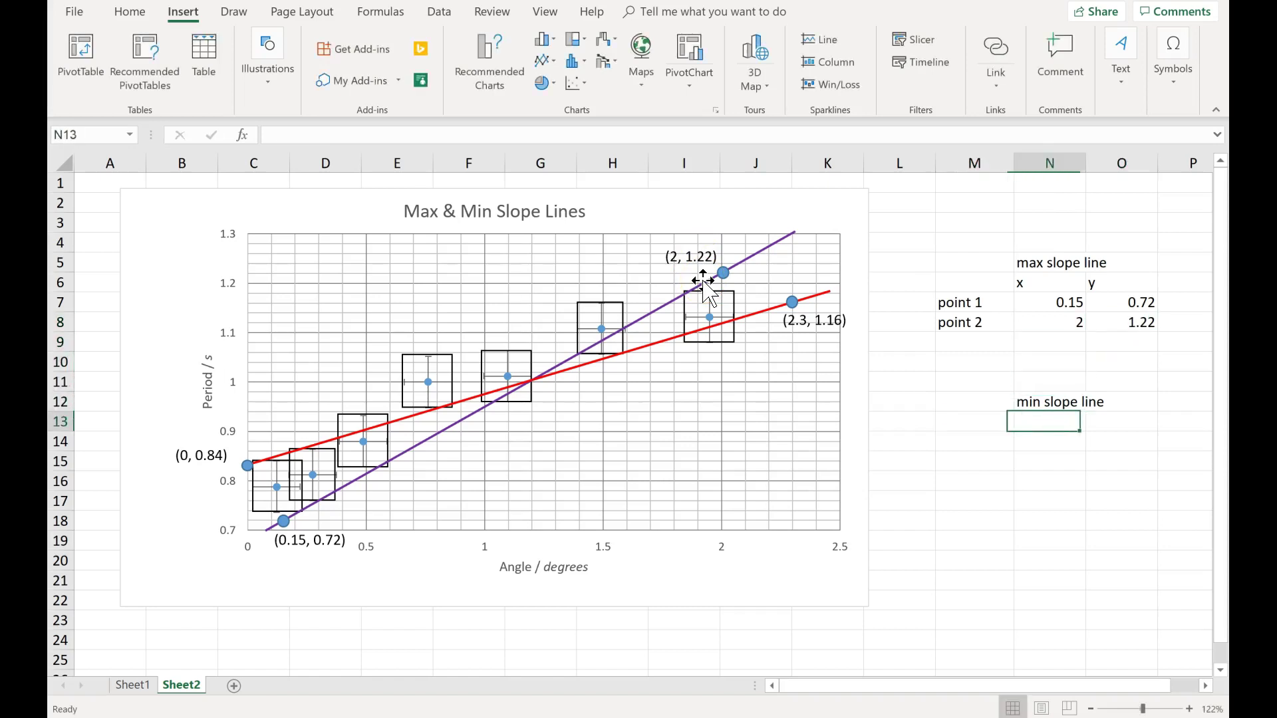
type("x")
key("Tab")
type("y")
key("Return")
key("Left")
type("p")
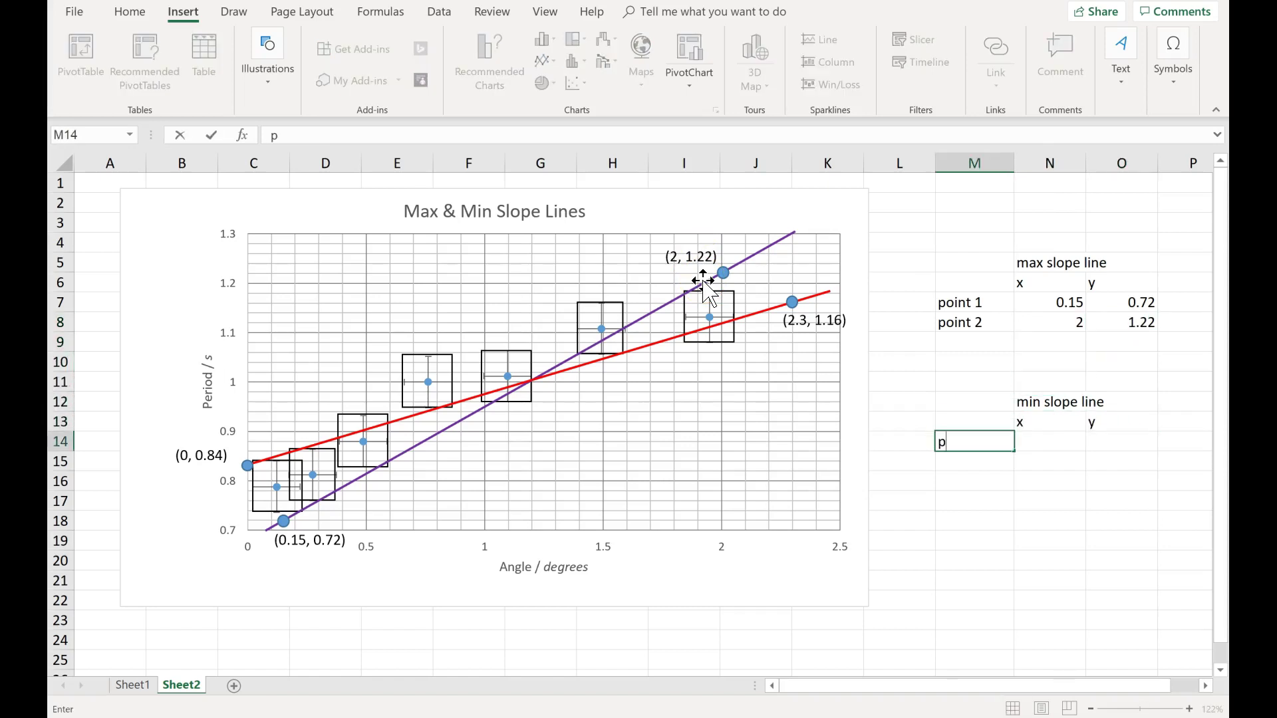
type("oint 1")
key("Return")
type("point 2")
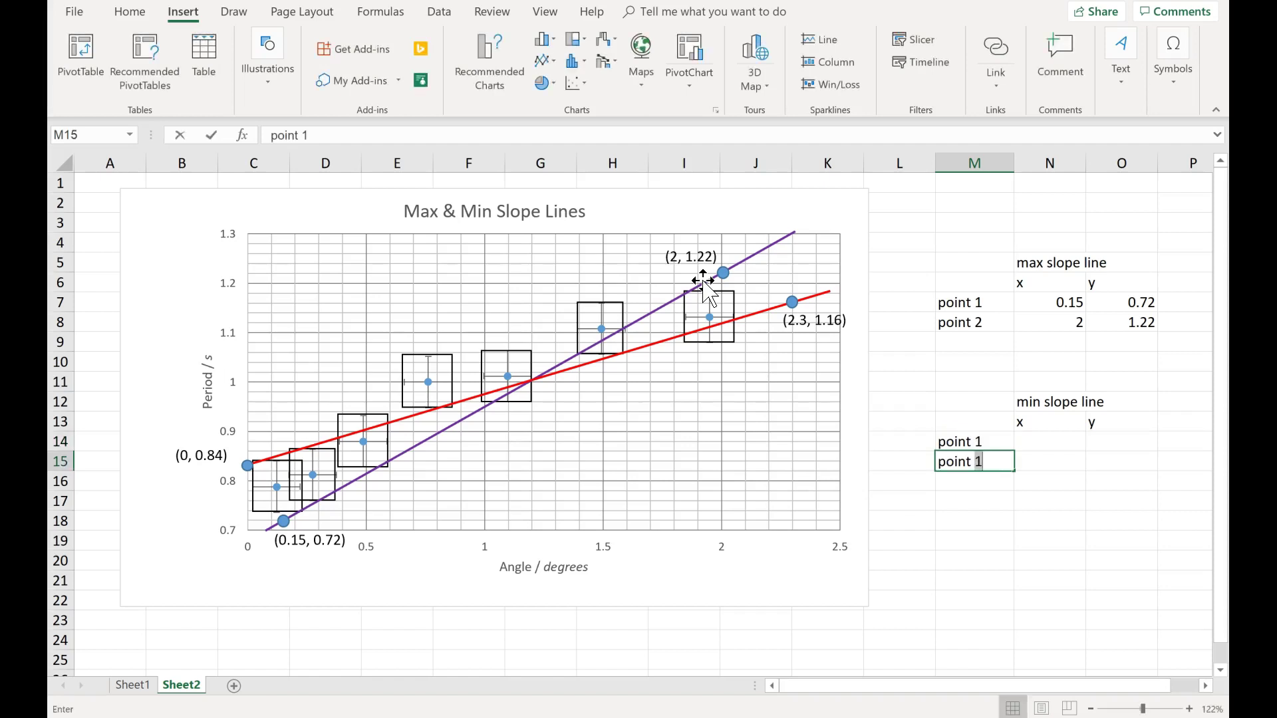
key("Tab")
key("Up")
- Enter the min slope line points (0, 0.84) and (2.3, 1.16)
left_click(656, 300)
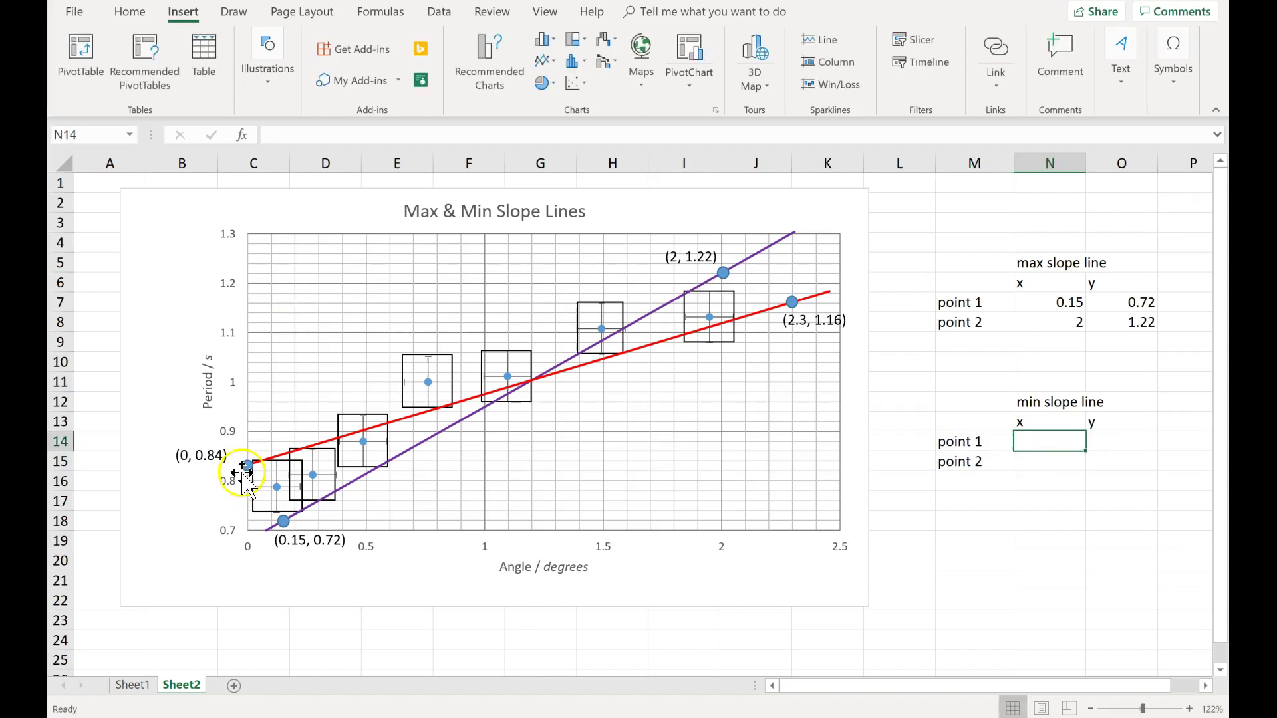
type("0")
key("Tab")
type(",")
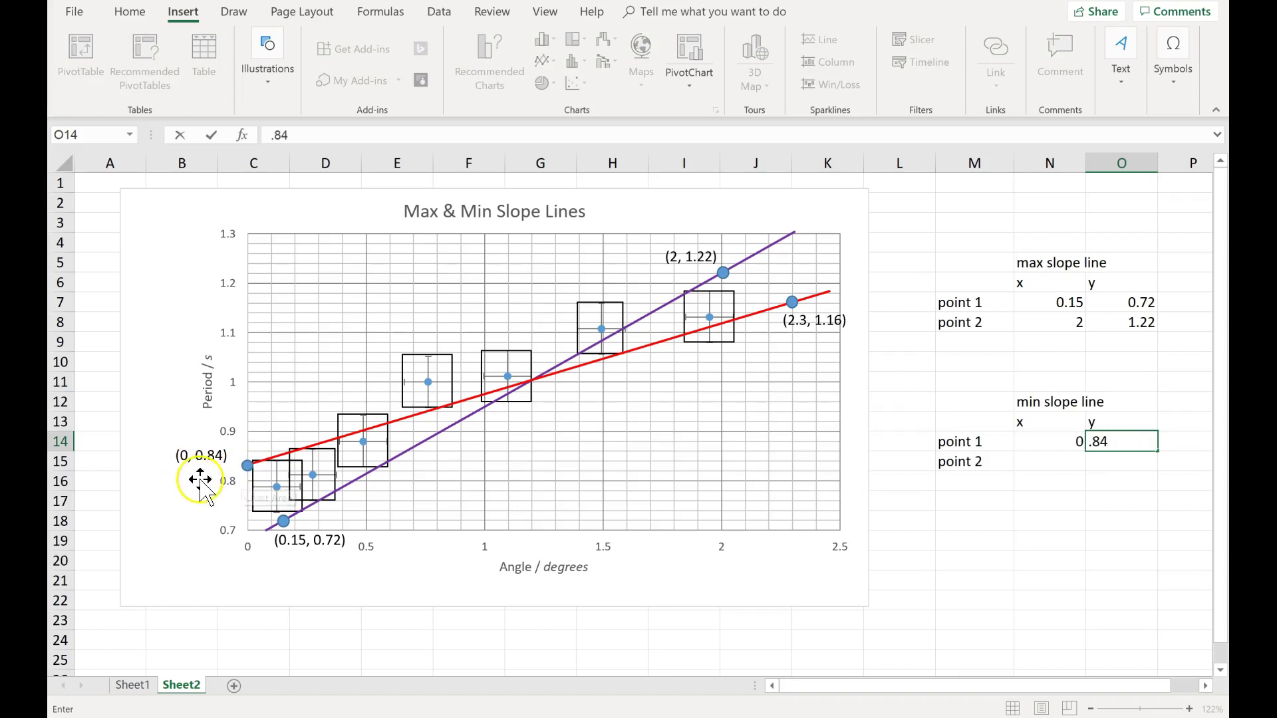
key("Return")
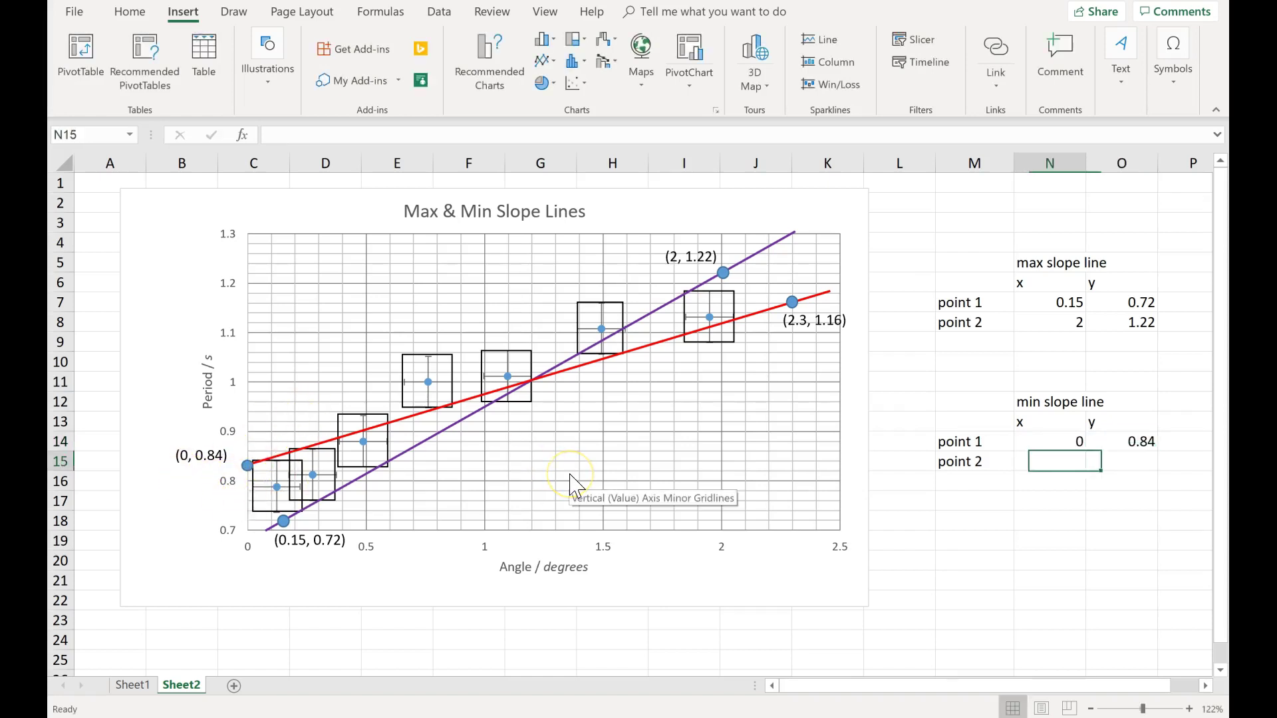
type("2.3")
key("Tab")
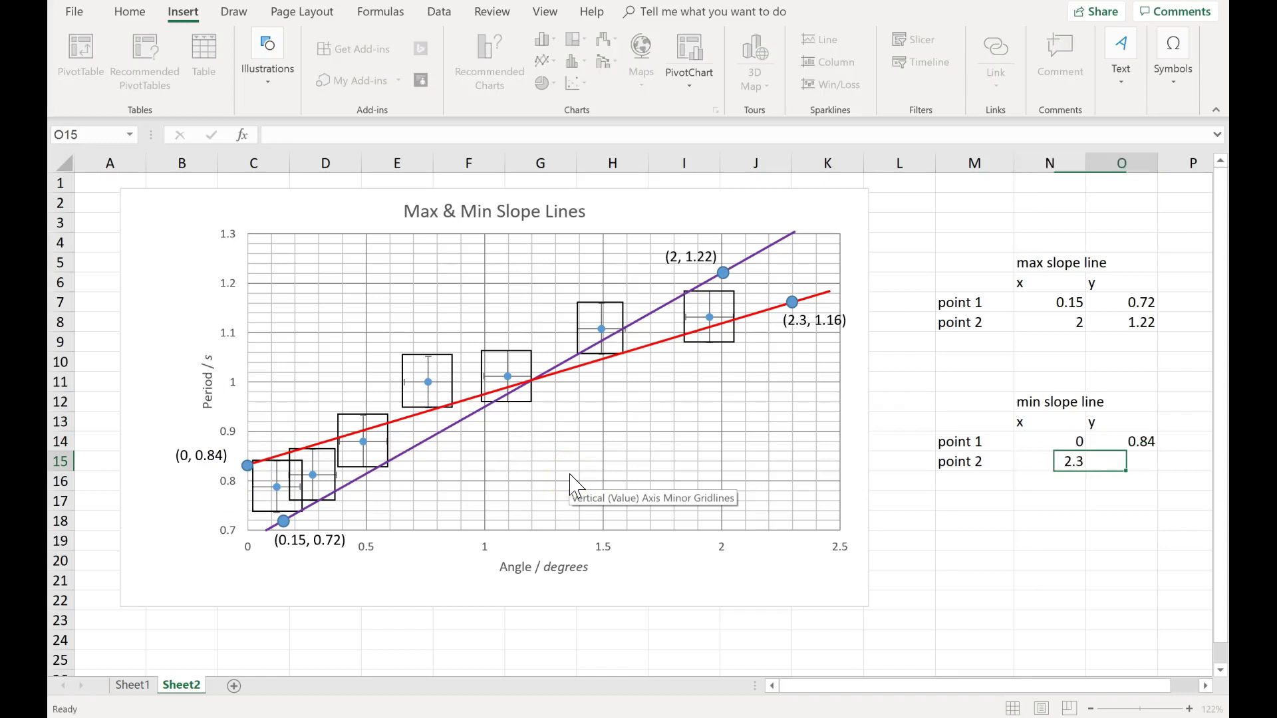
type("1.15")
key("BackSpace")
type("6")
key("Return")
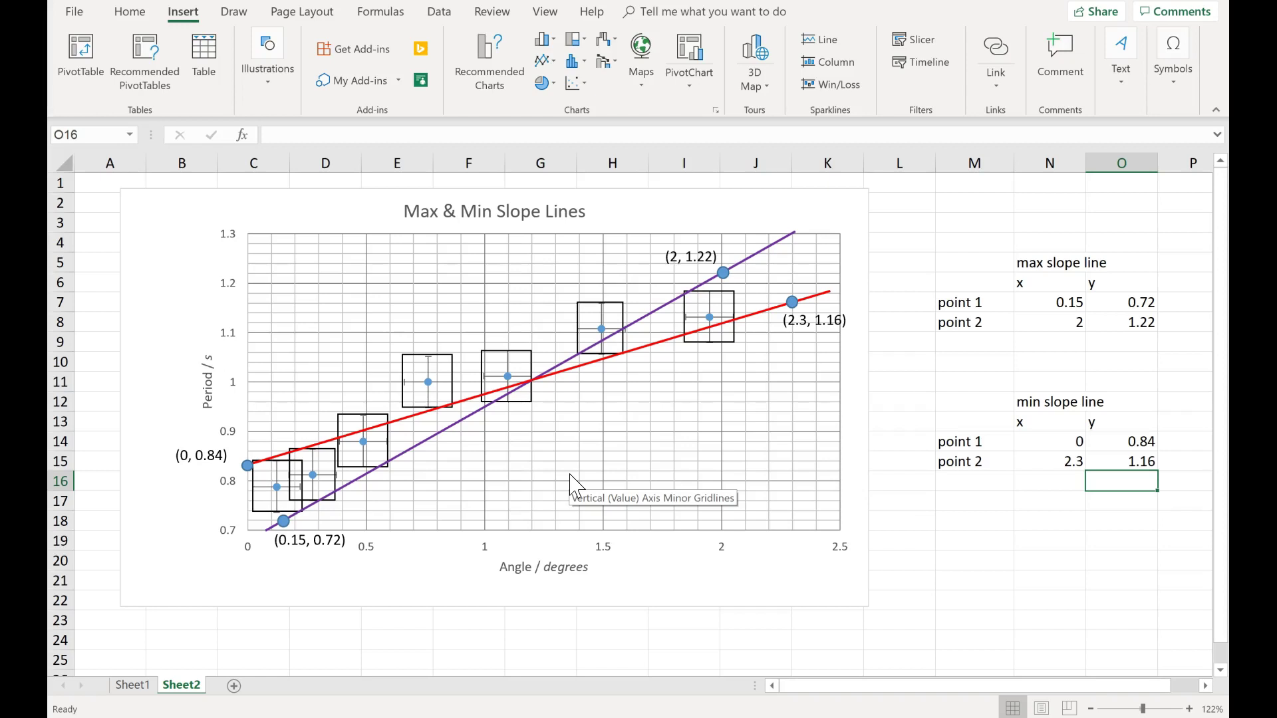
- Label M9 'slope' and M10 'y-intercept' for the max slope line
left_click(977, 340)
type("slope")
key("Return")
type("y-inter")
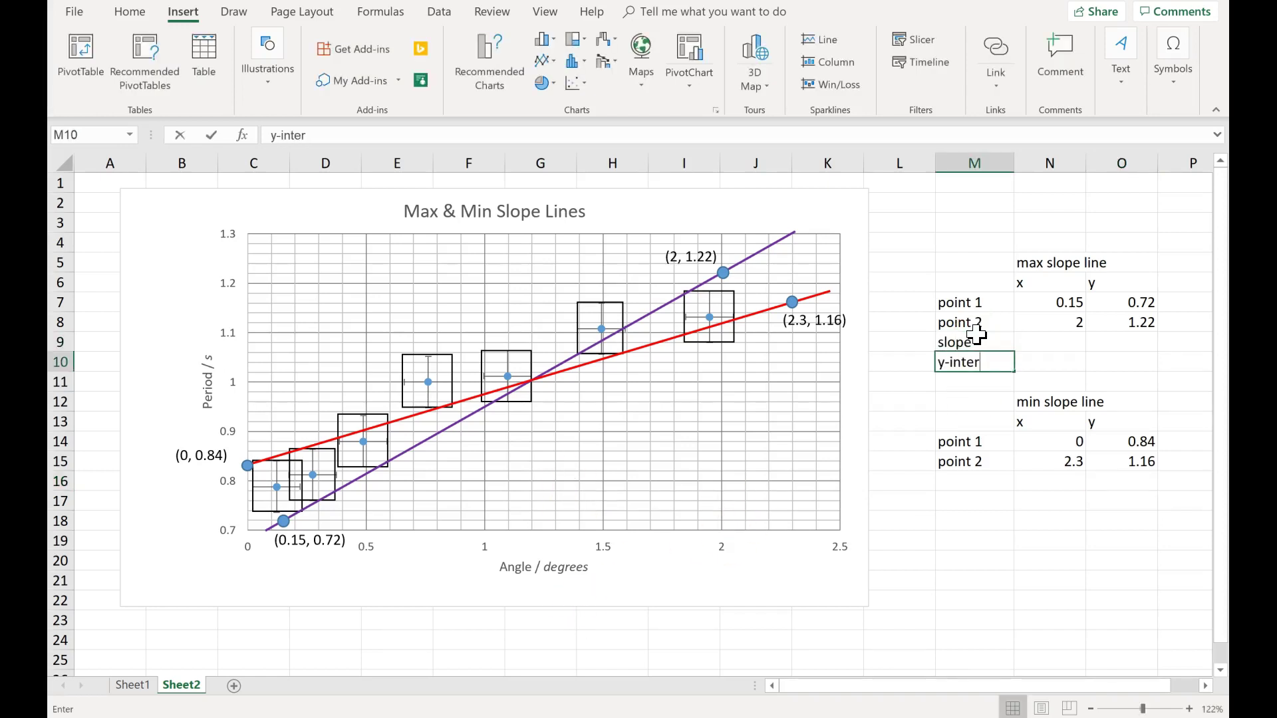
type("cept")
key("Return")
key("Right")
key("Up")
key("Up")
- Compute the max line slope in N9 with =SLOPE(O7:O8,N7:N8), giving 0.27027
type("=")
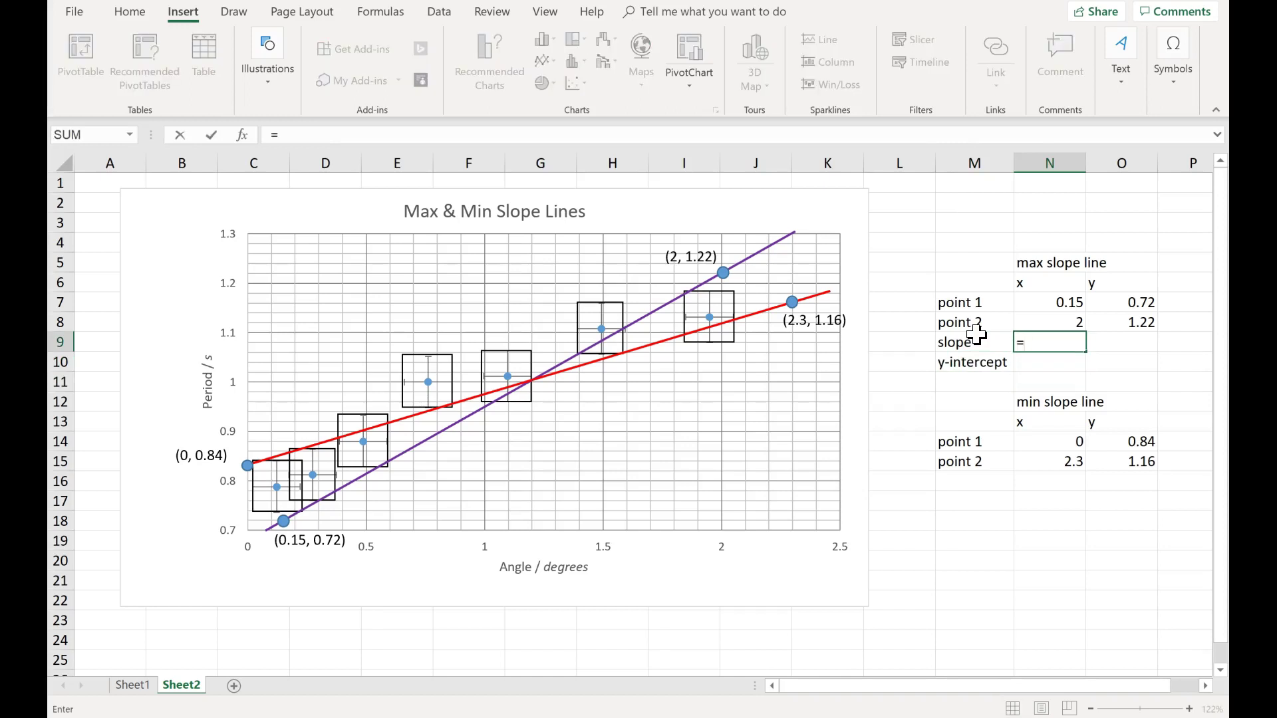
type("slope")
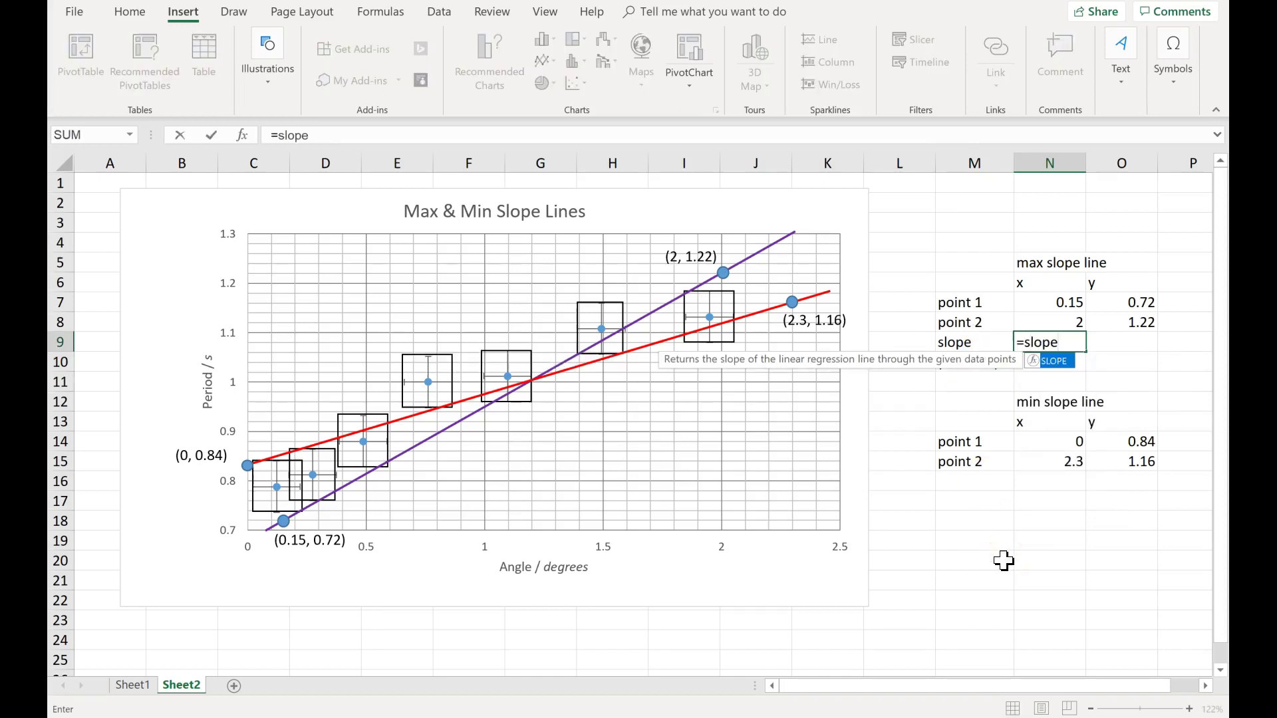
type("(")
left_click(1142, 300)
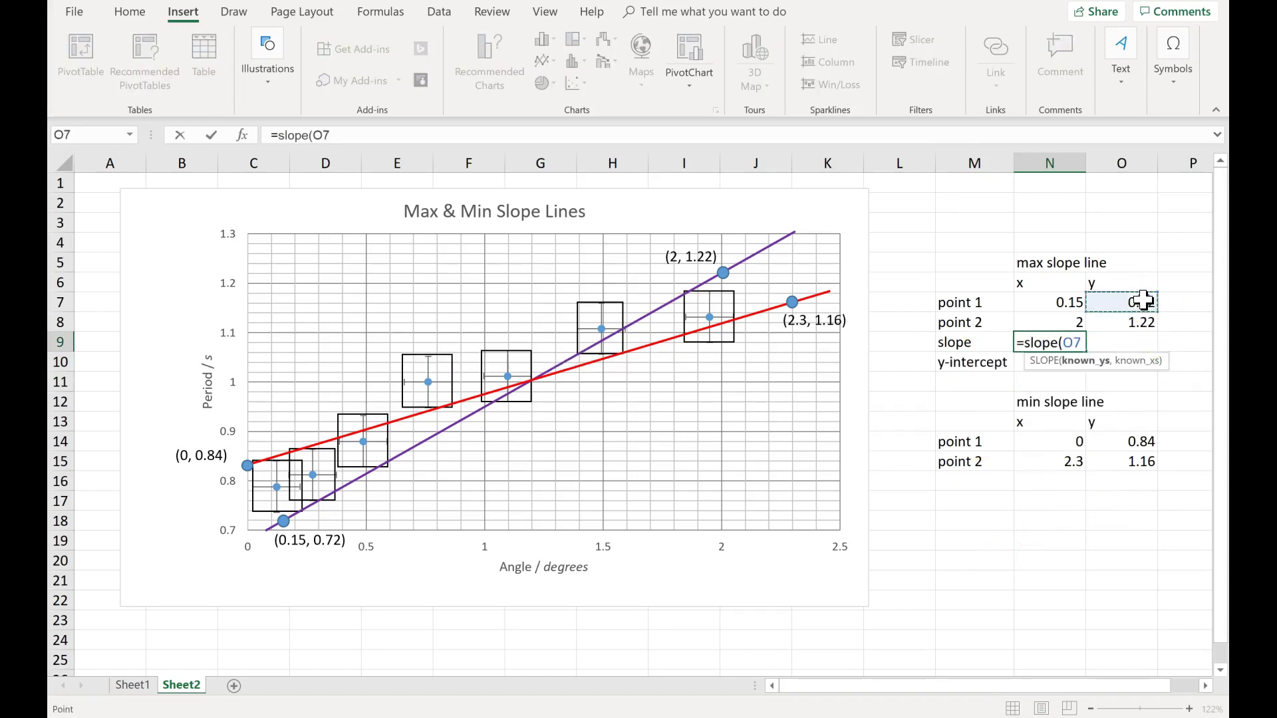
left_click_drag(1141, 301, 1143, 321)
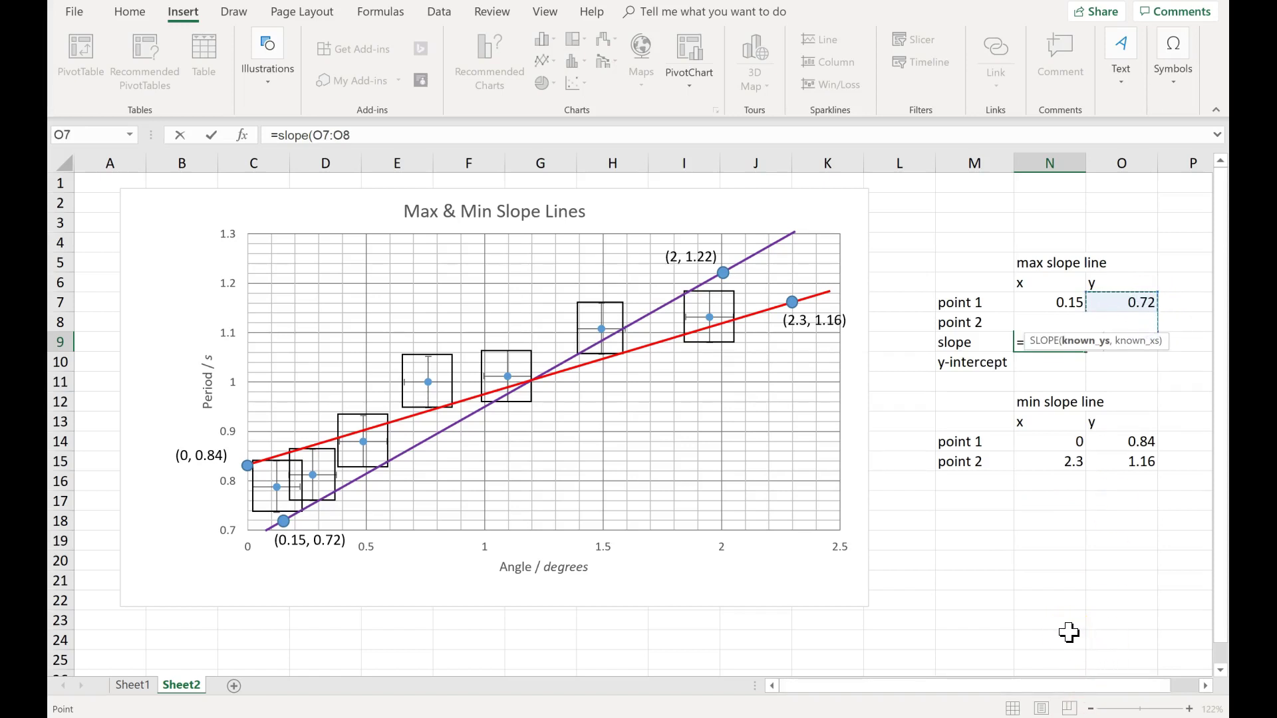
type(",")
left_click_drag(1046, 303, 1038, 326)
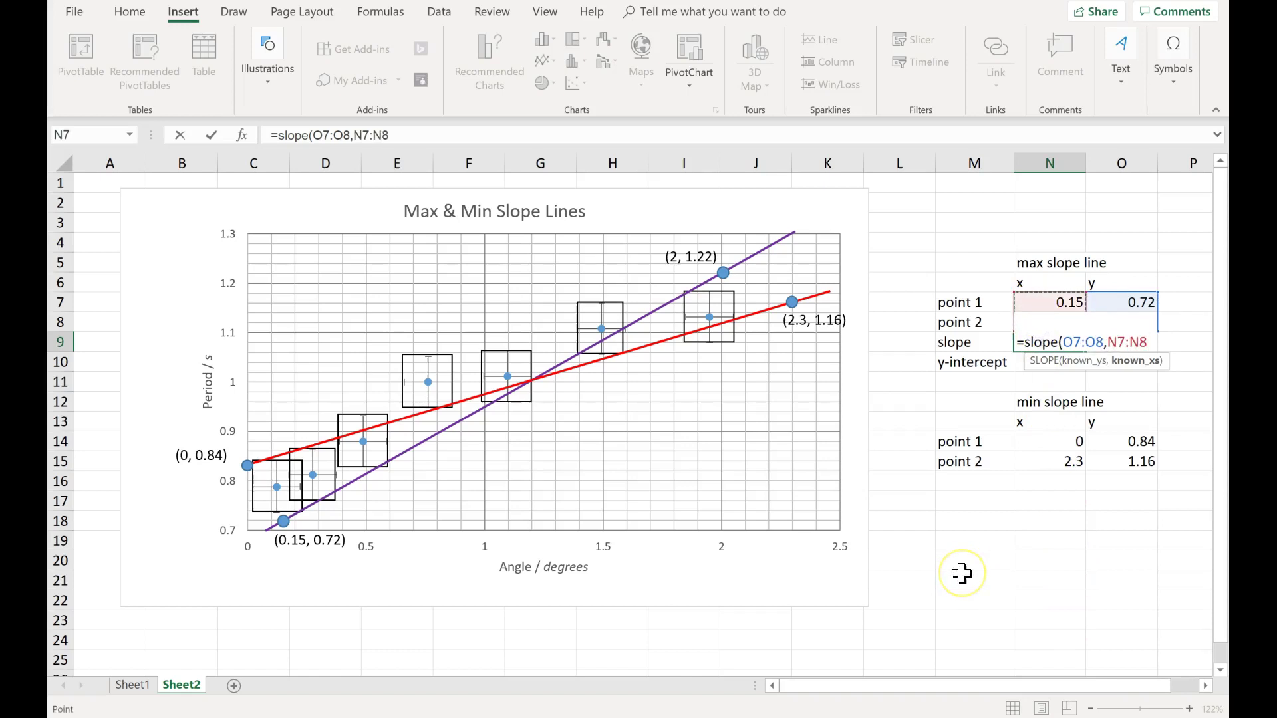
type(")")
key("Return")
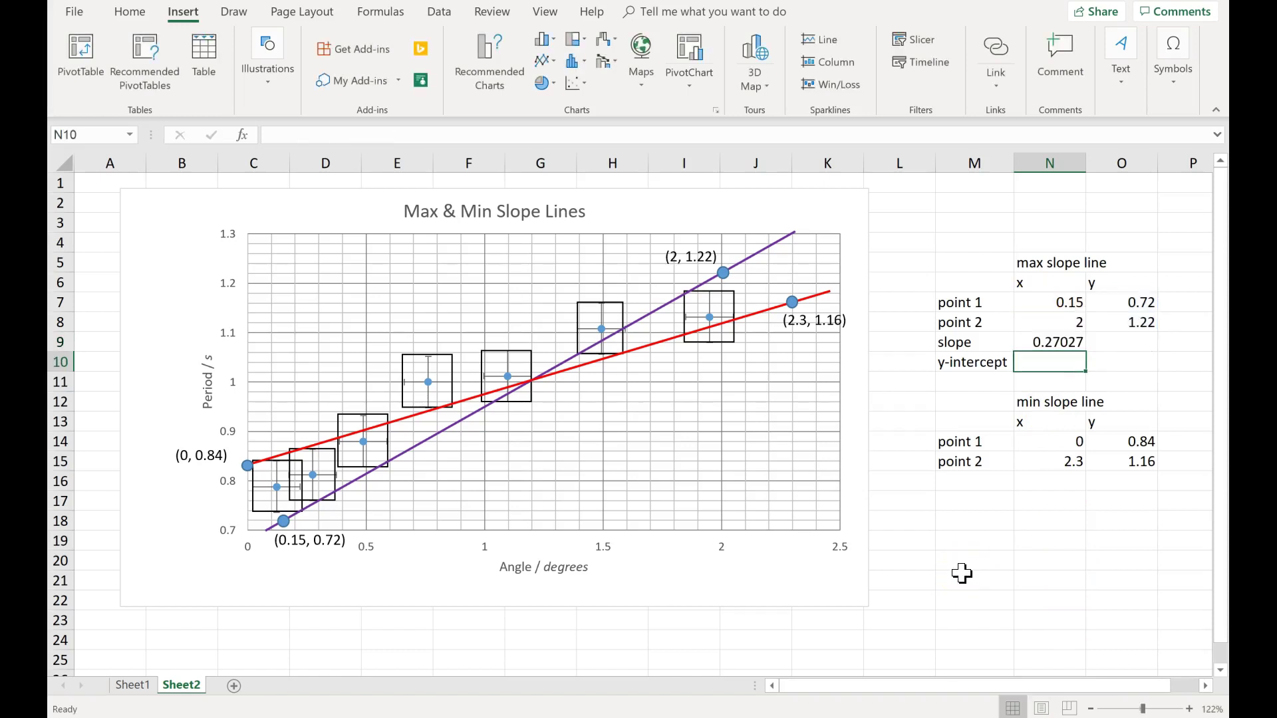
- Compute the max line y-intercept in N10 with =INTERCEPT(O7:O8,N7:N8), giving 0.679459
type("=intercept(")
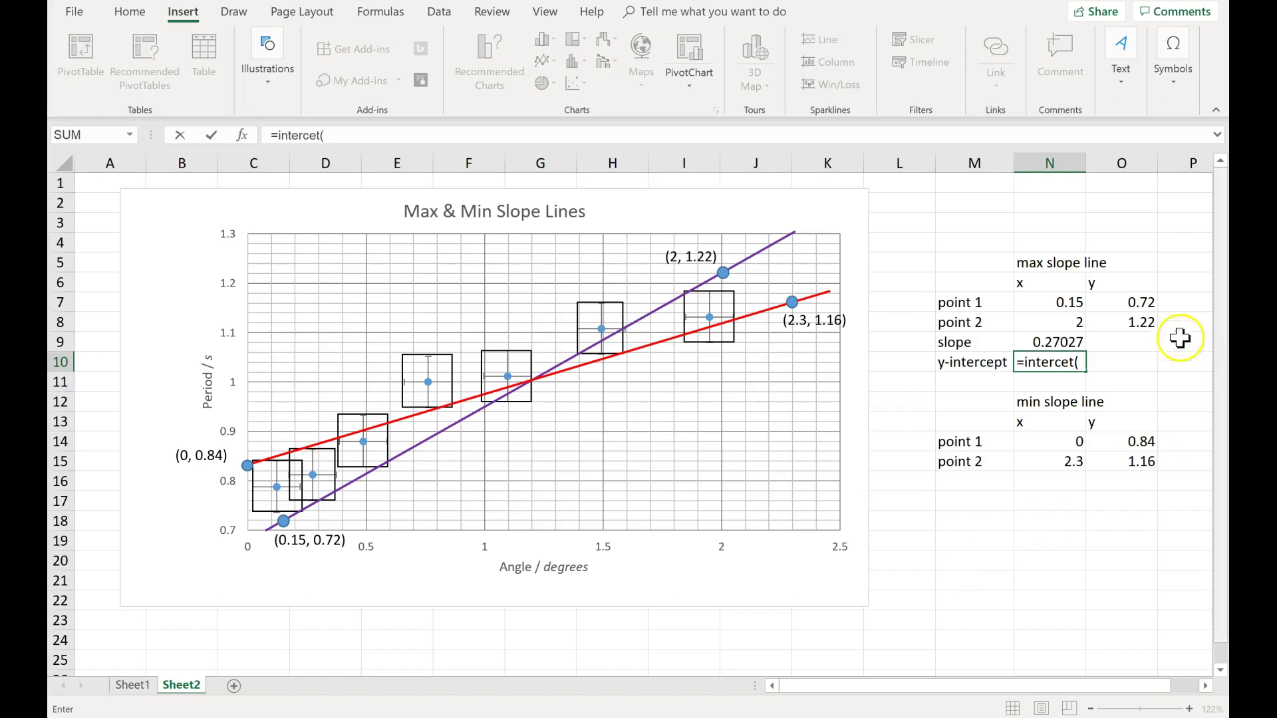
key("BackSpace")
key("BackSpace")
key("BackSpace")
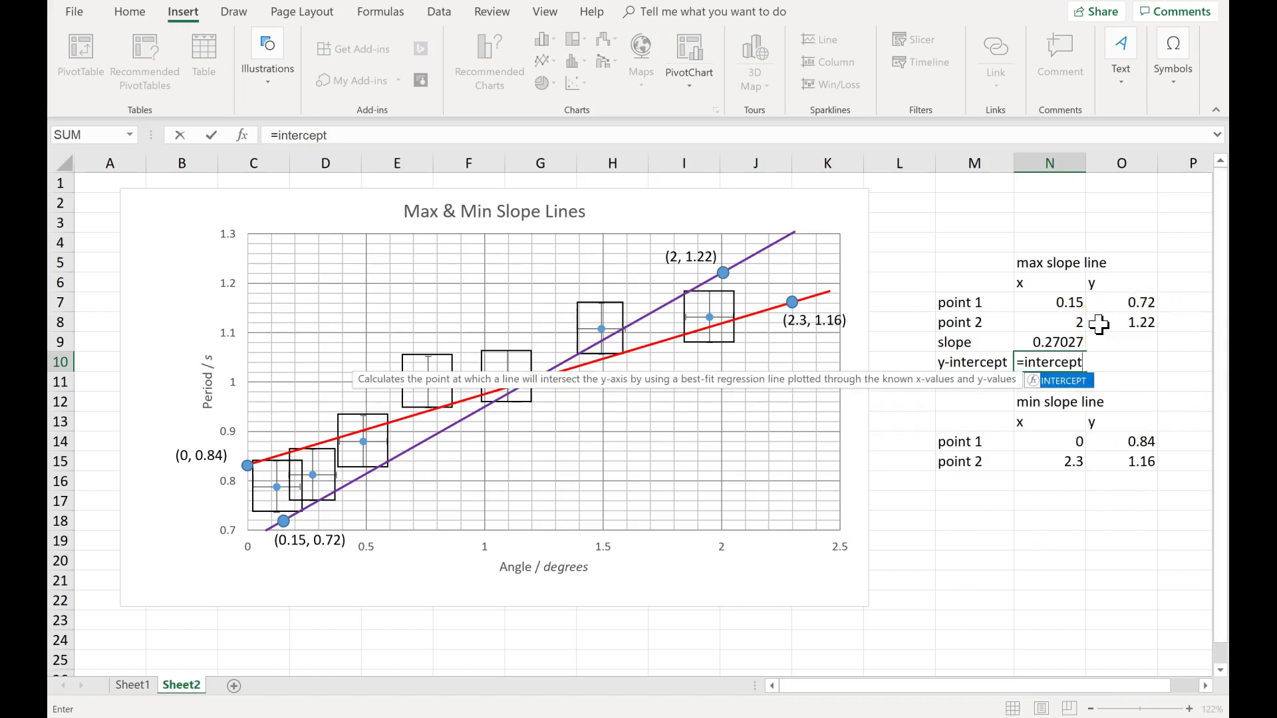
type("(")
left_click_drag(1134, 305, 1124, 315)
type(",")
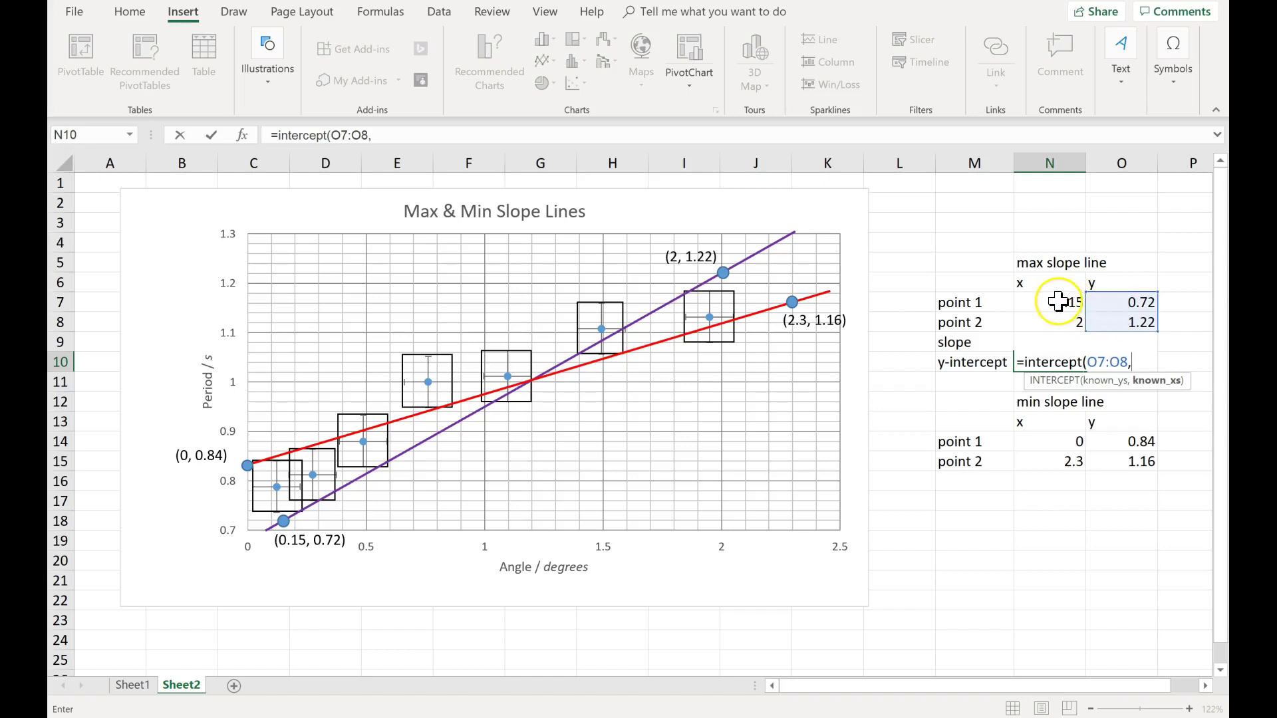
left_click_drag(1049, 303, 1046, 323)
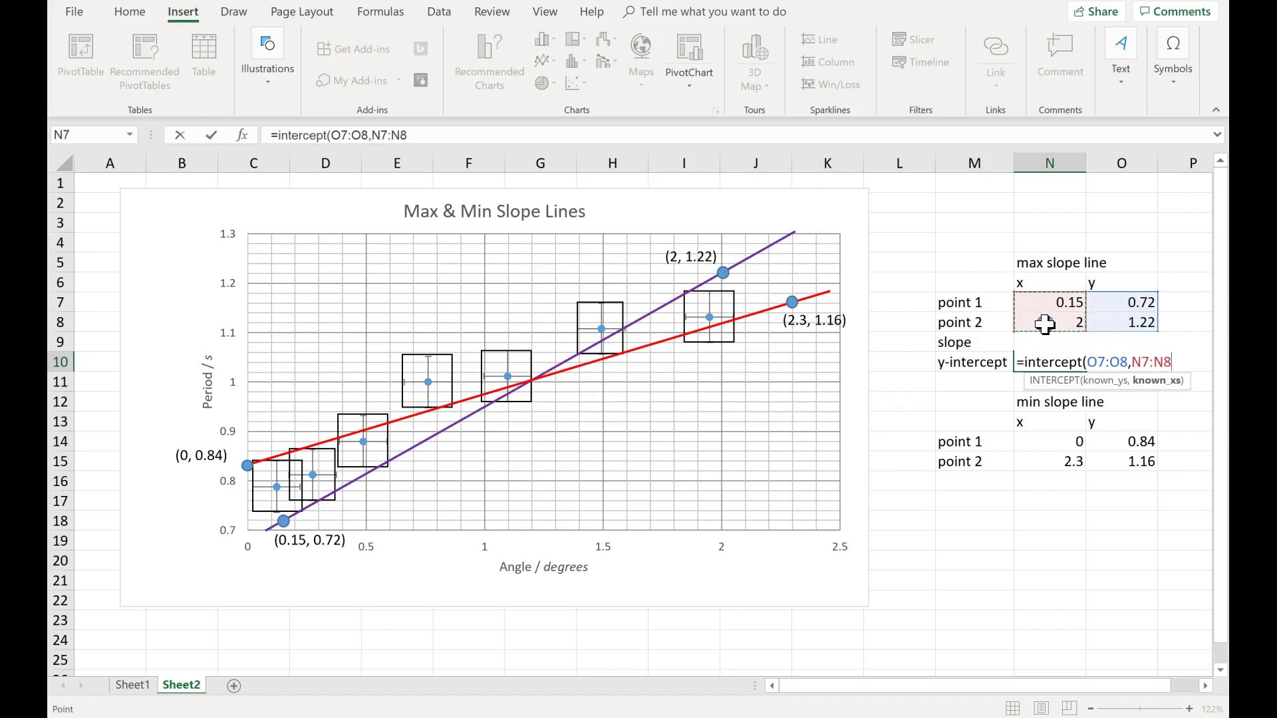
type(")")
key("Return")
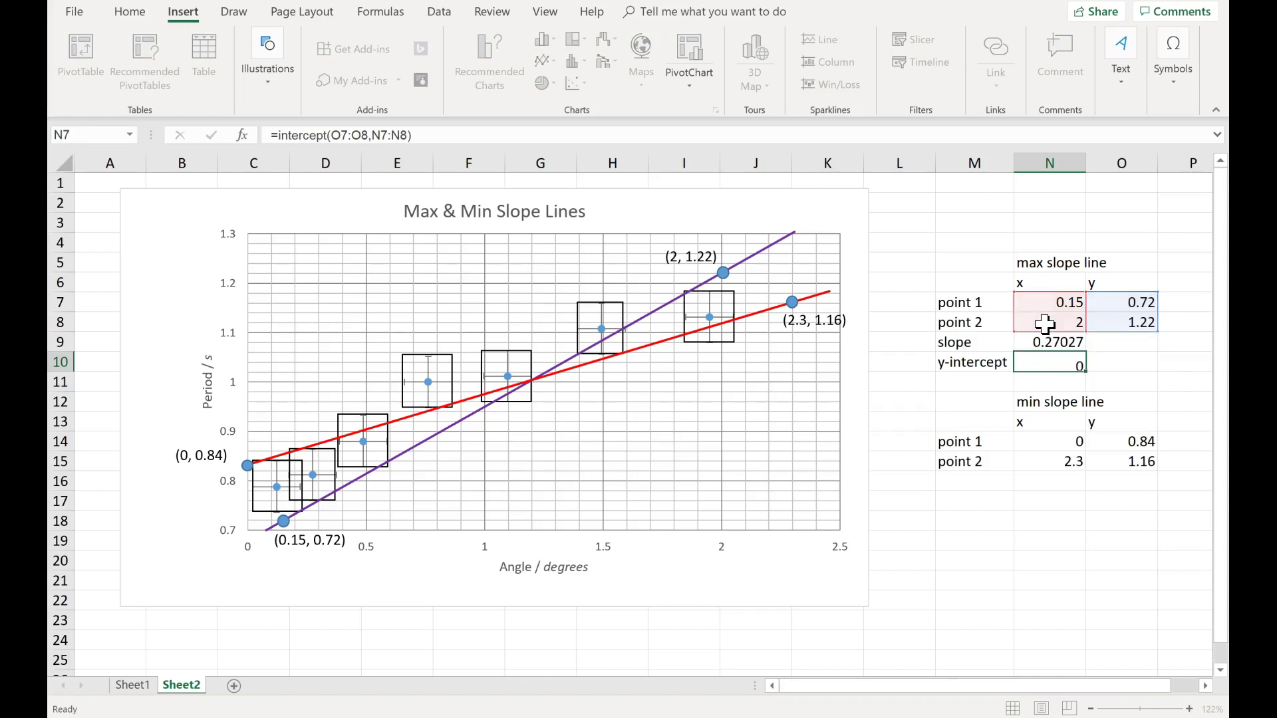
- Copy the slope and y-intercept rows from M9:N10 into M16:N17
left_click_drag(991, 341, 1043, 379)
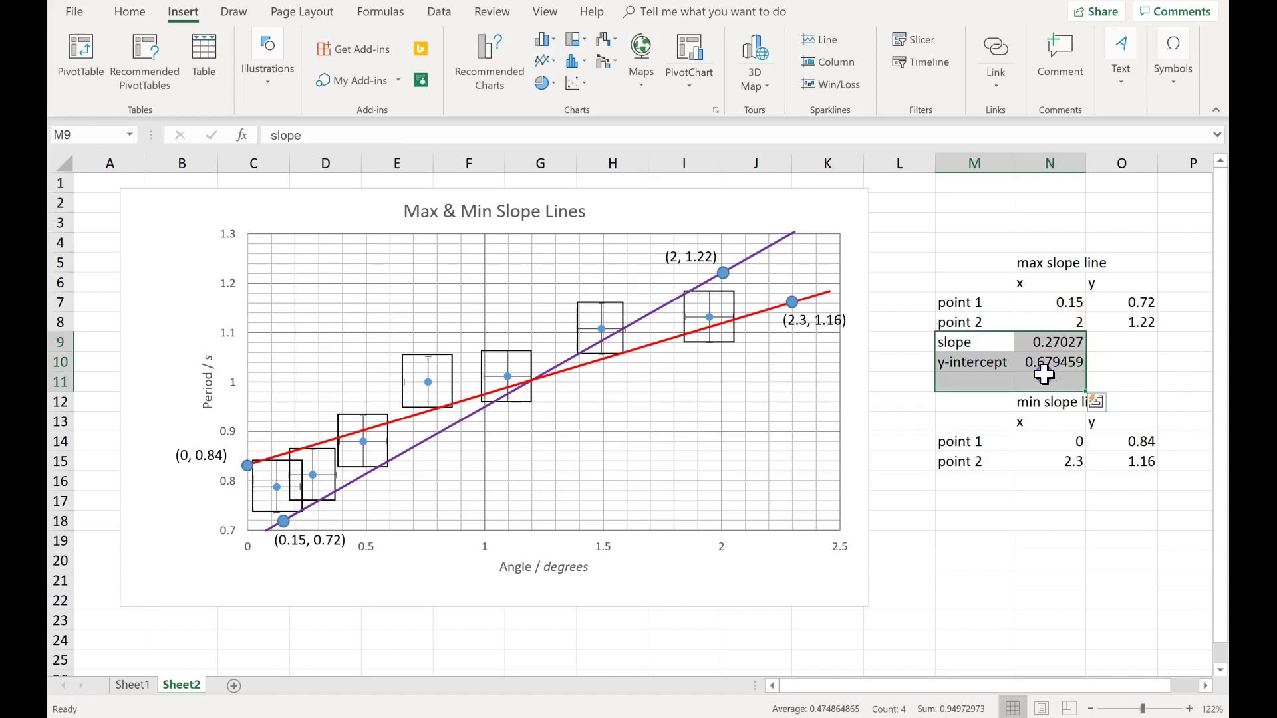
left_click_drag(983, 344, 1028, 362)
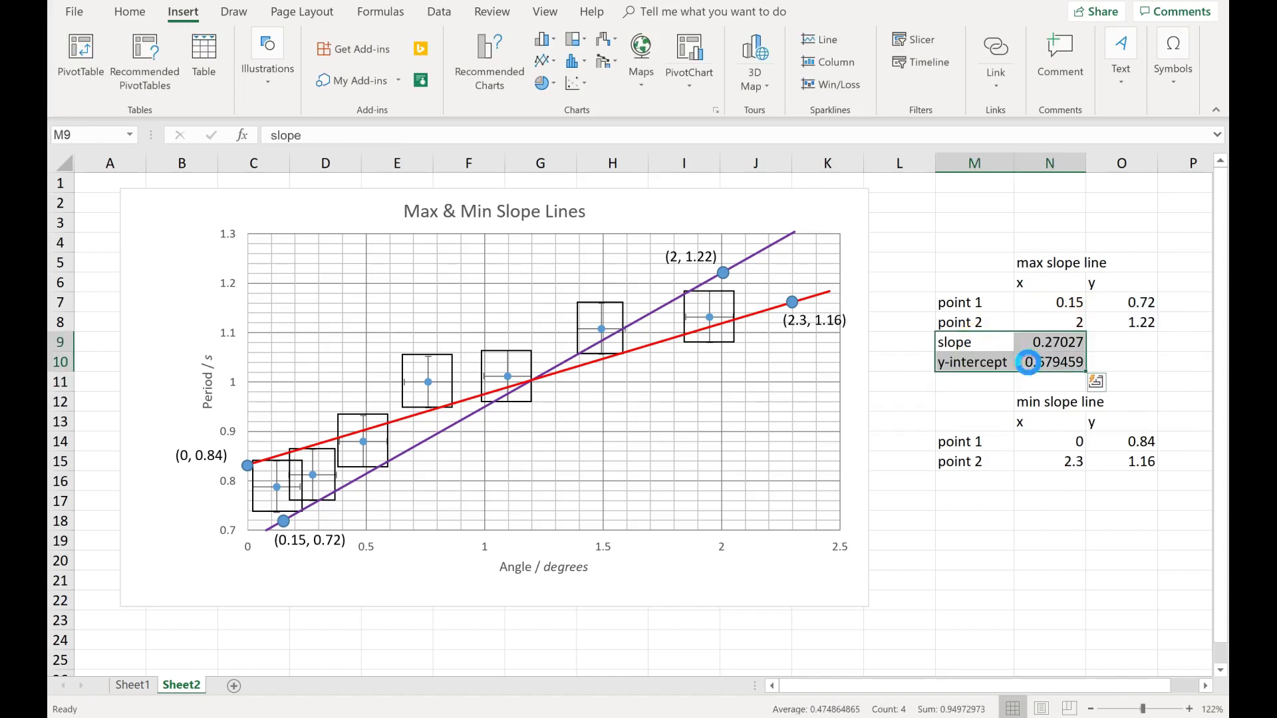
key("ctrl+c")
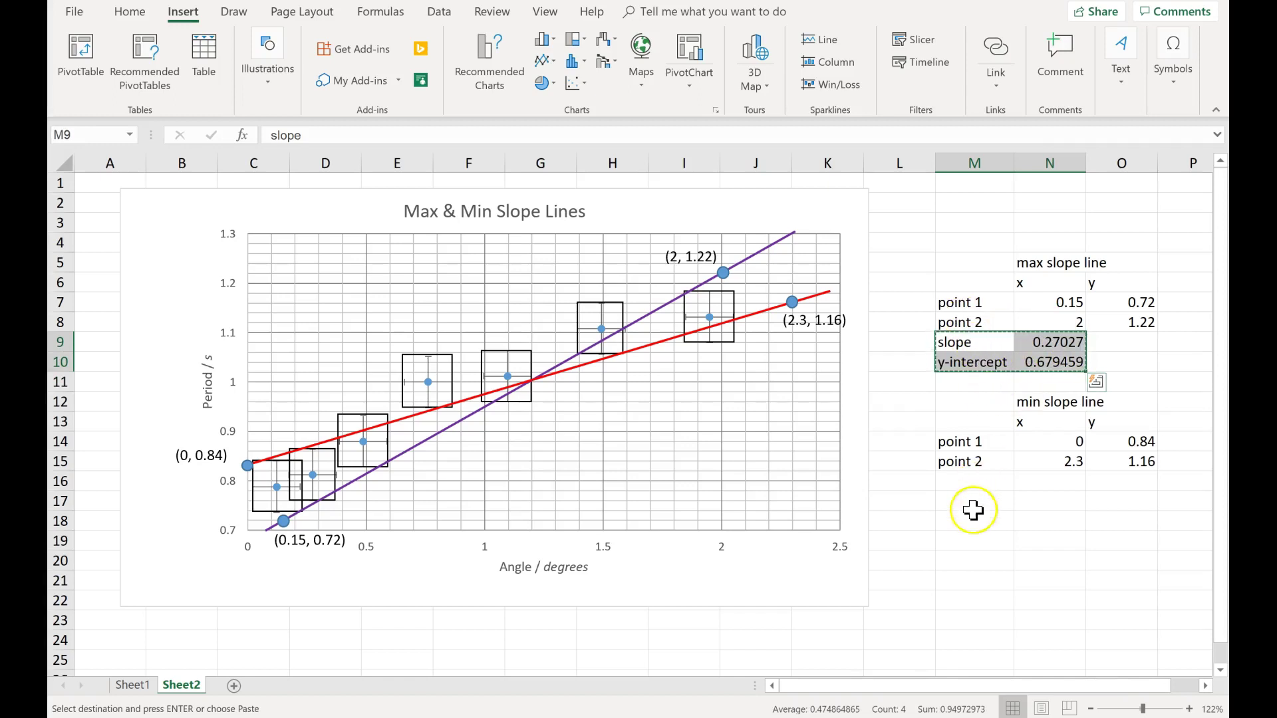
left_click_drag(972, 488, 1049, 507)
key("ctrl+v")
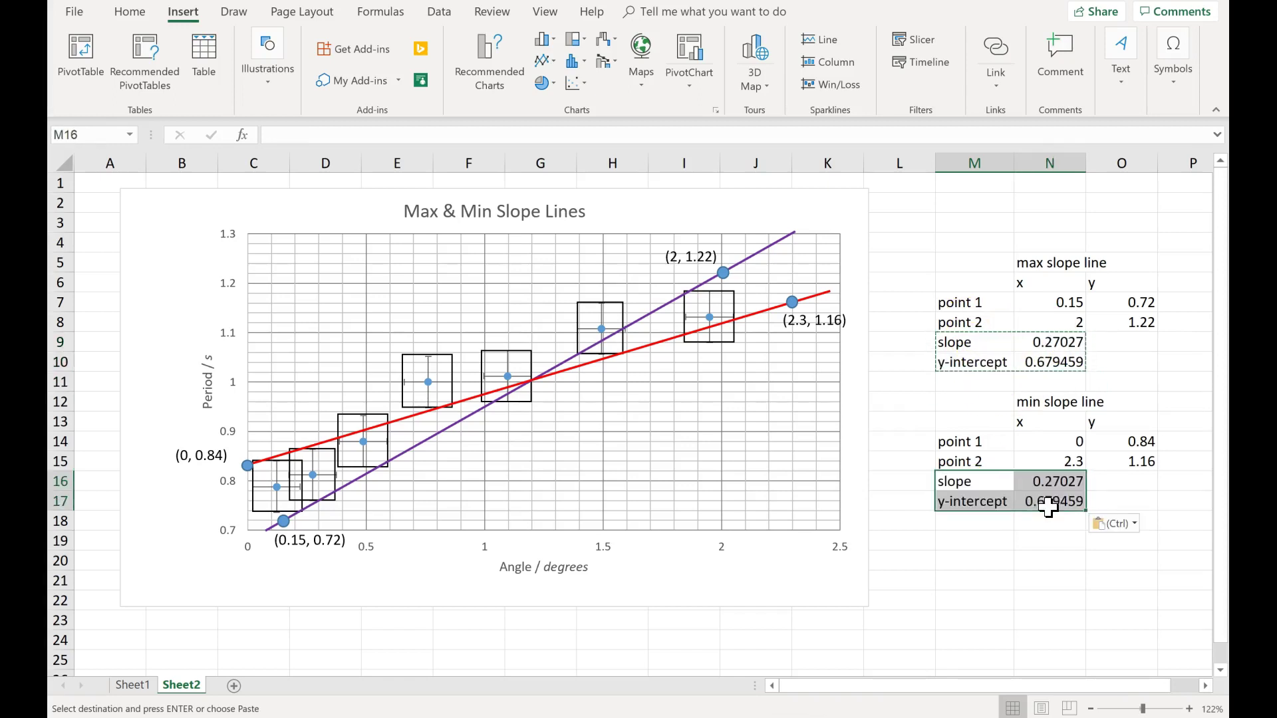
- Repoint the pasted formulas to the min line's points, giving slope 0.13913 and intercept 0.84
left_click(1056, 484)
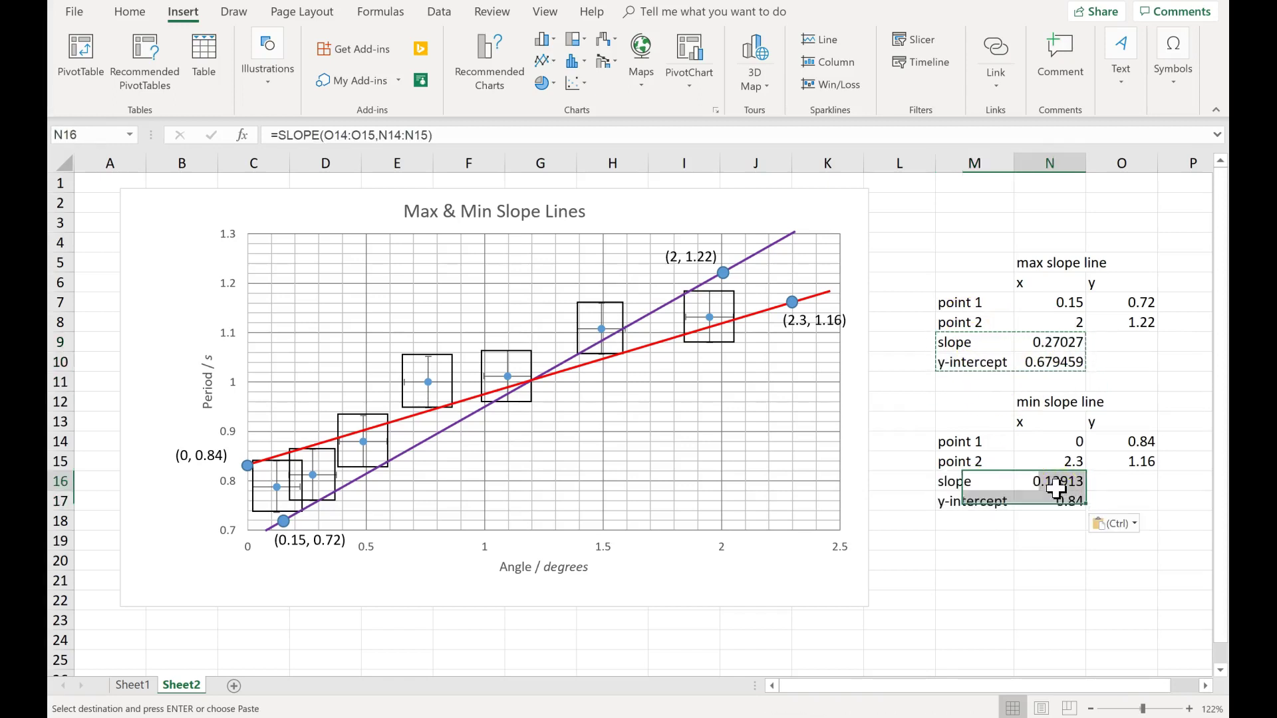
left_click(981, 140)
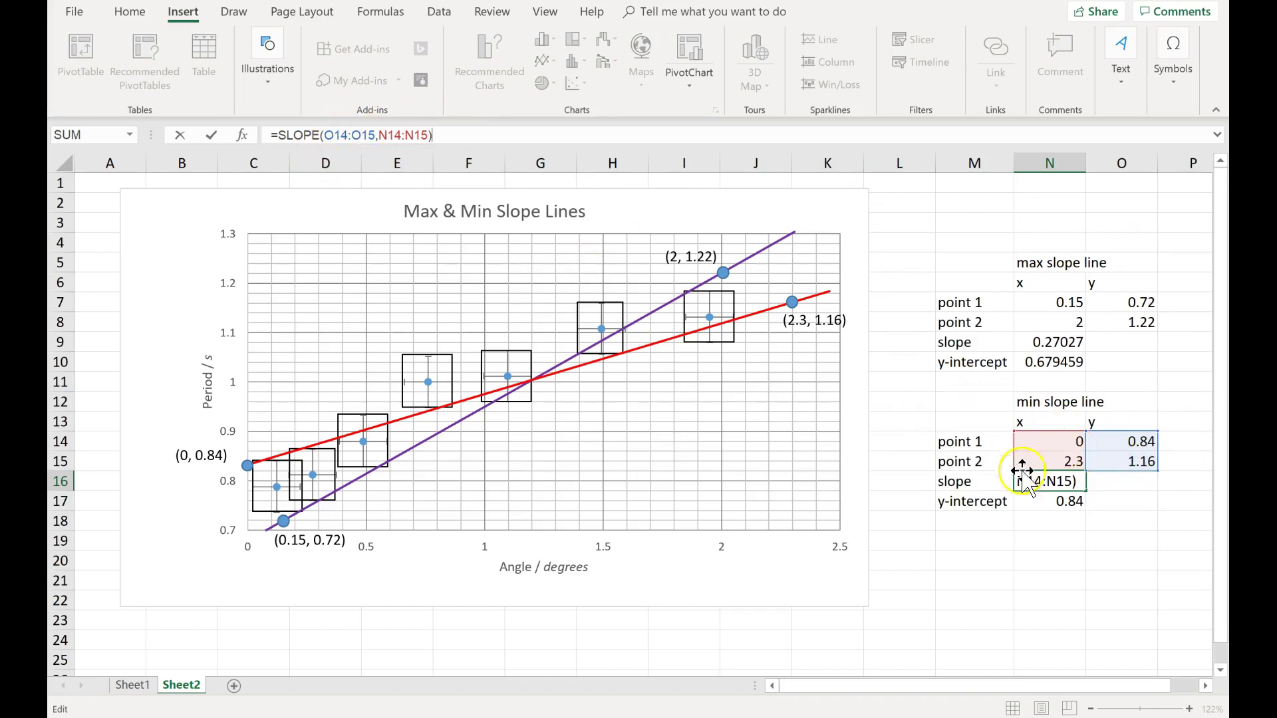
key("Return")
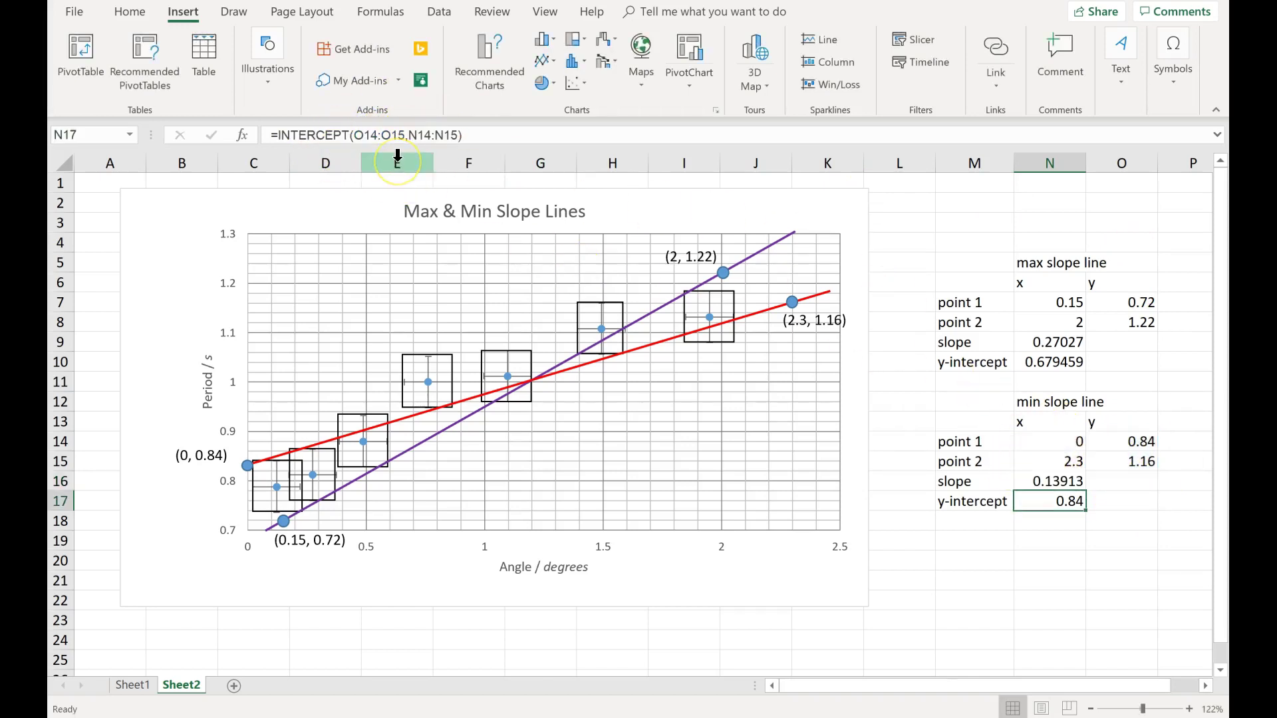
left_click(420, 135)
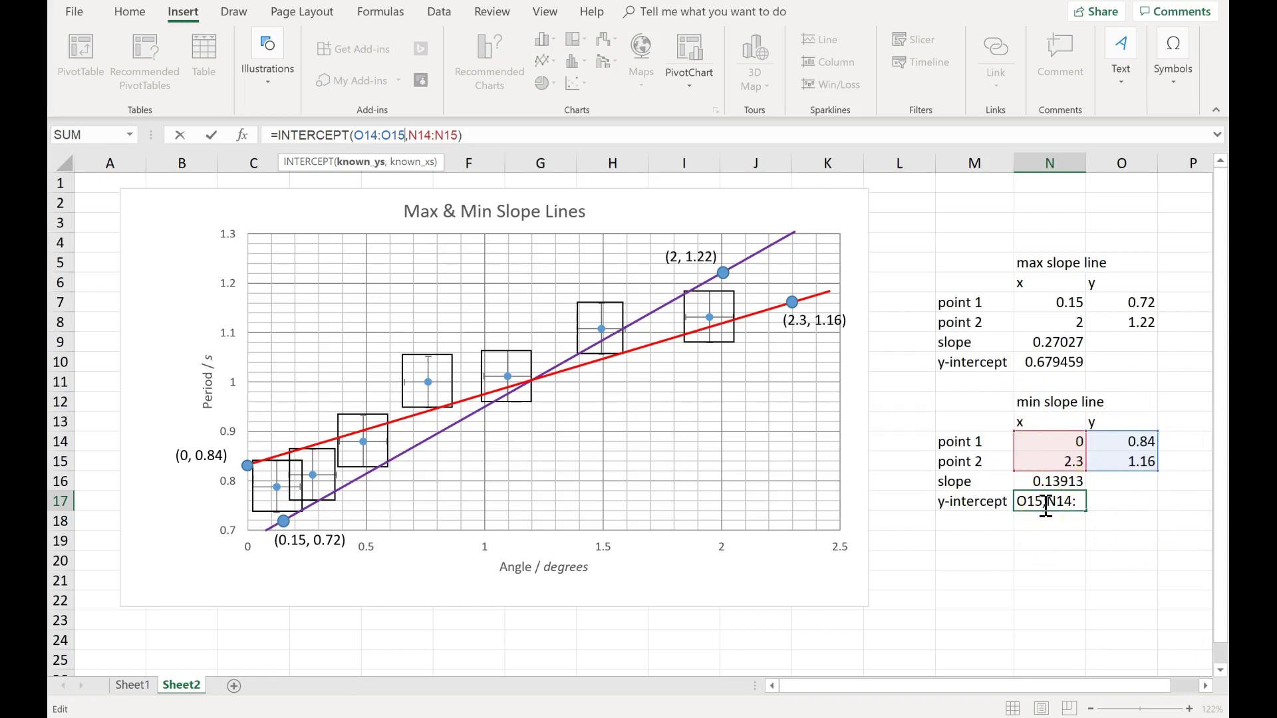
key("Return")
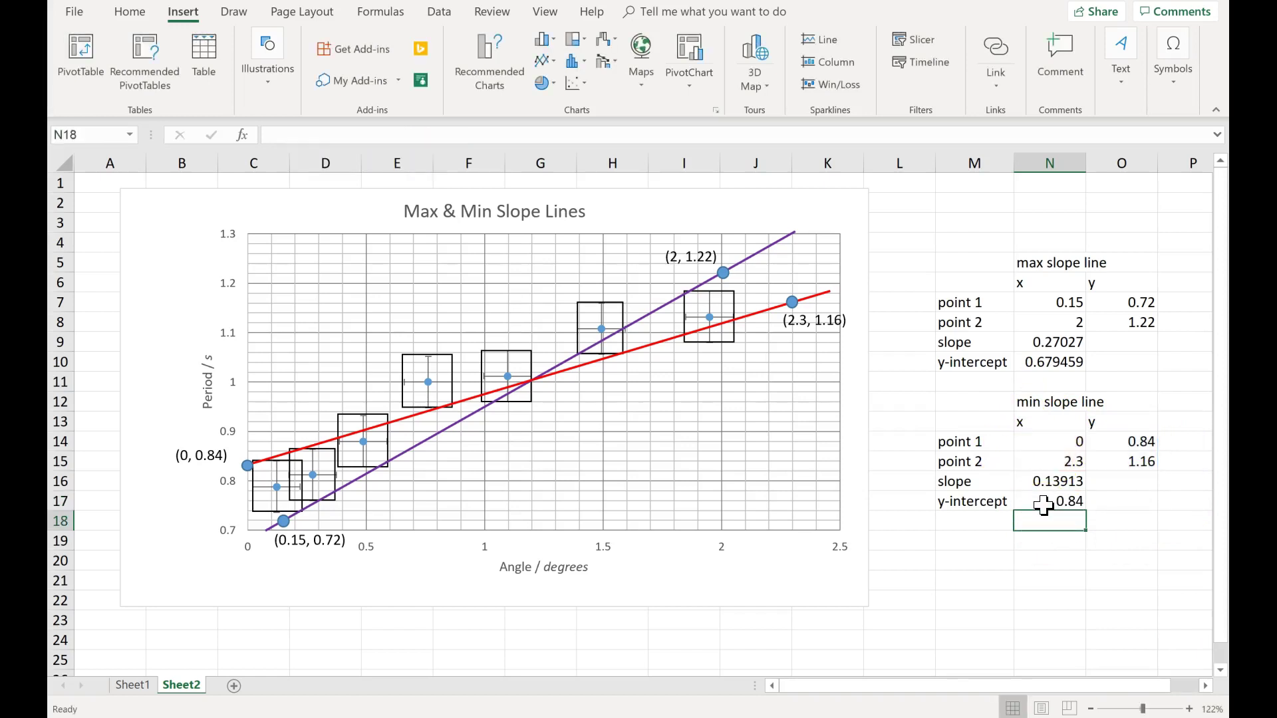
key("Left")
key("Down")
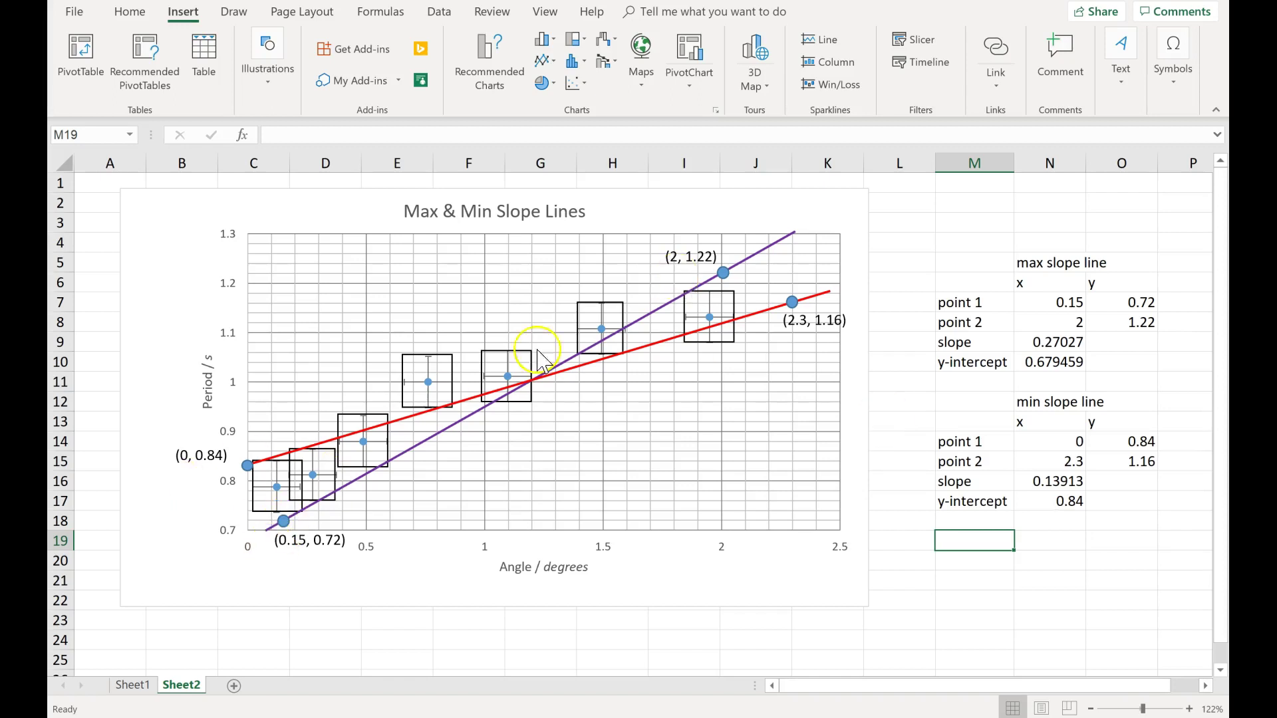
left_click(199, 200)
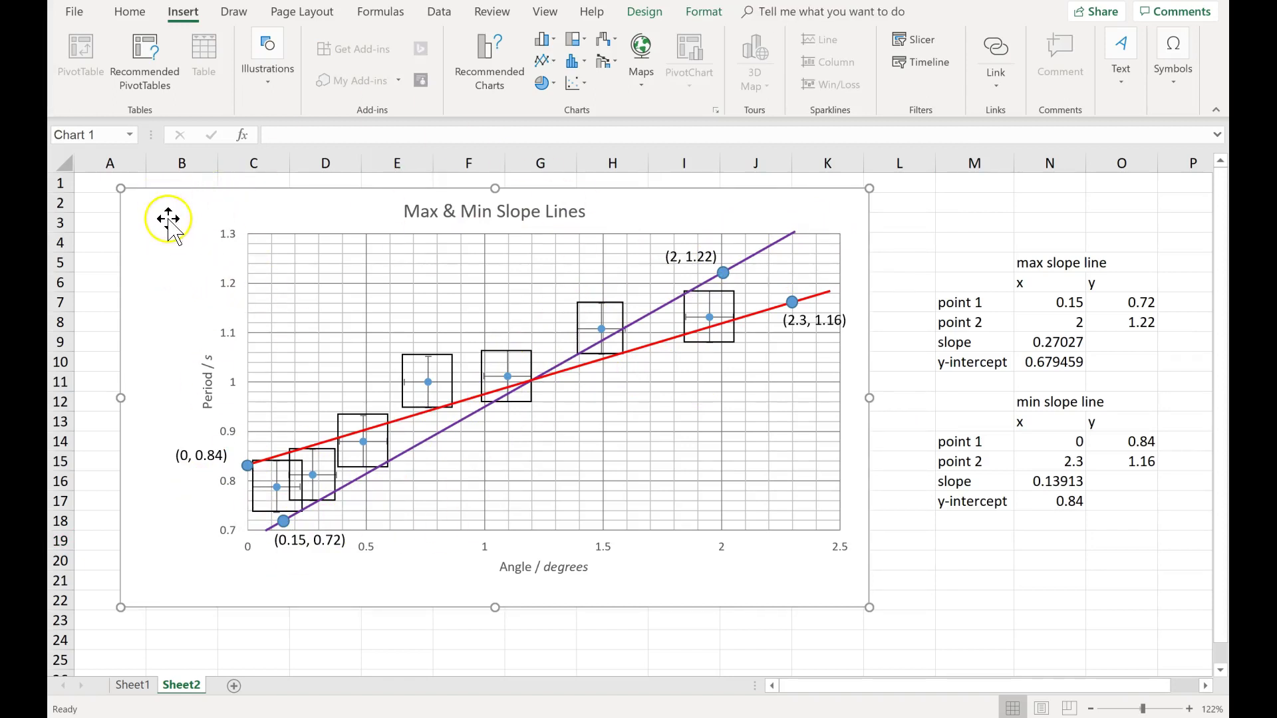
left_click_drag(171, 217, 369, 423)
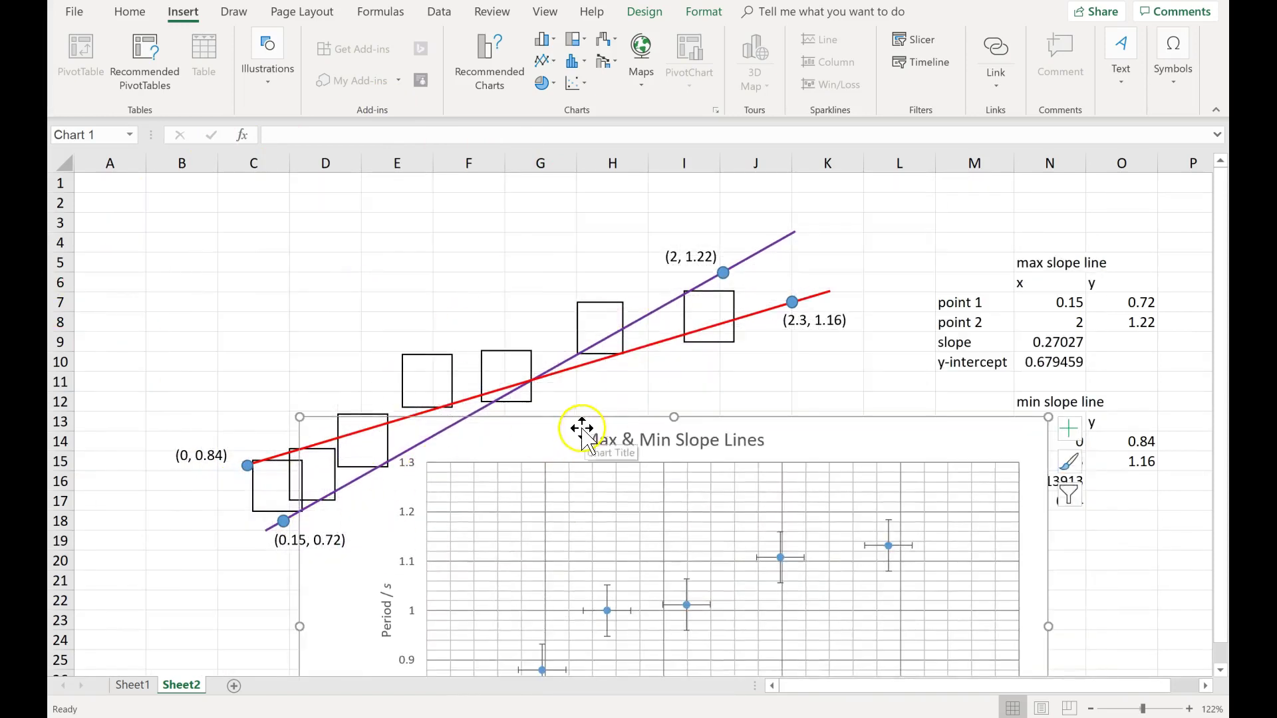
left_click(966, 612)
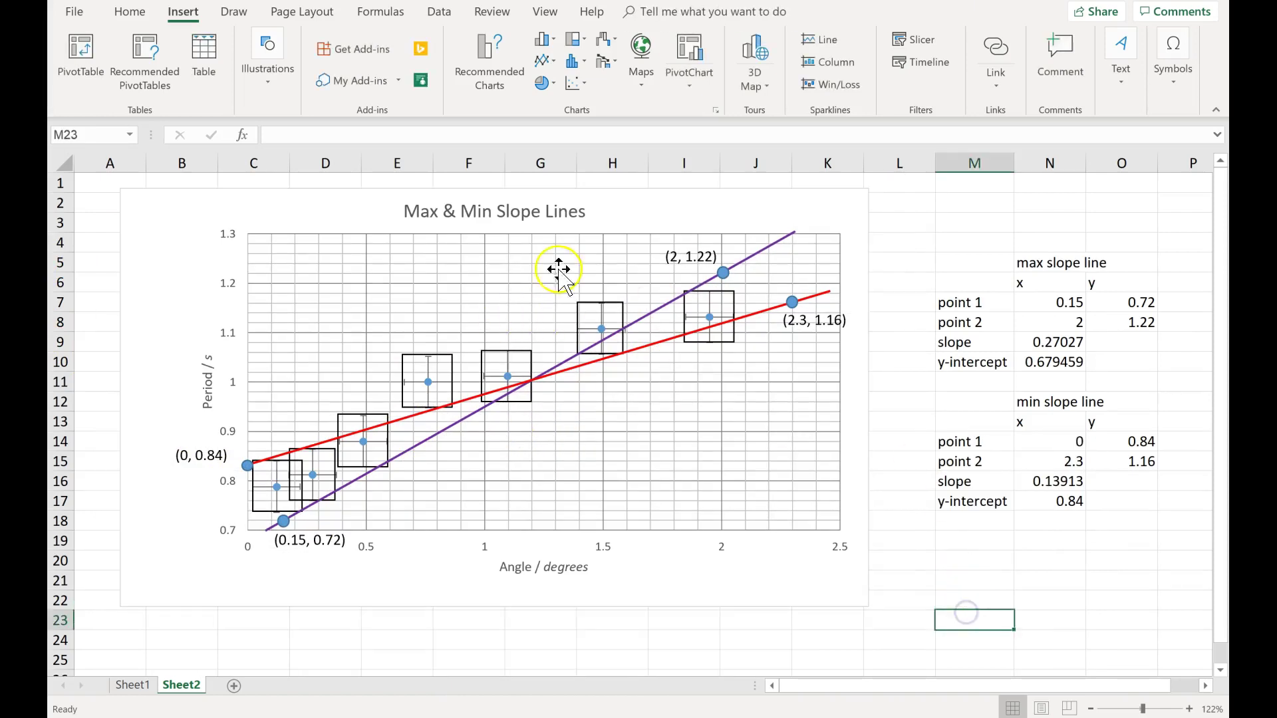
left_click(477, 397)
left_click(885, 497)
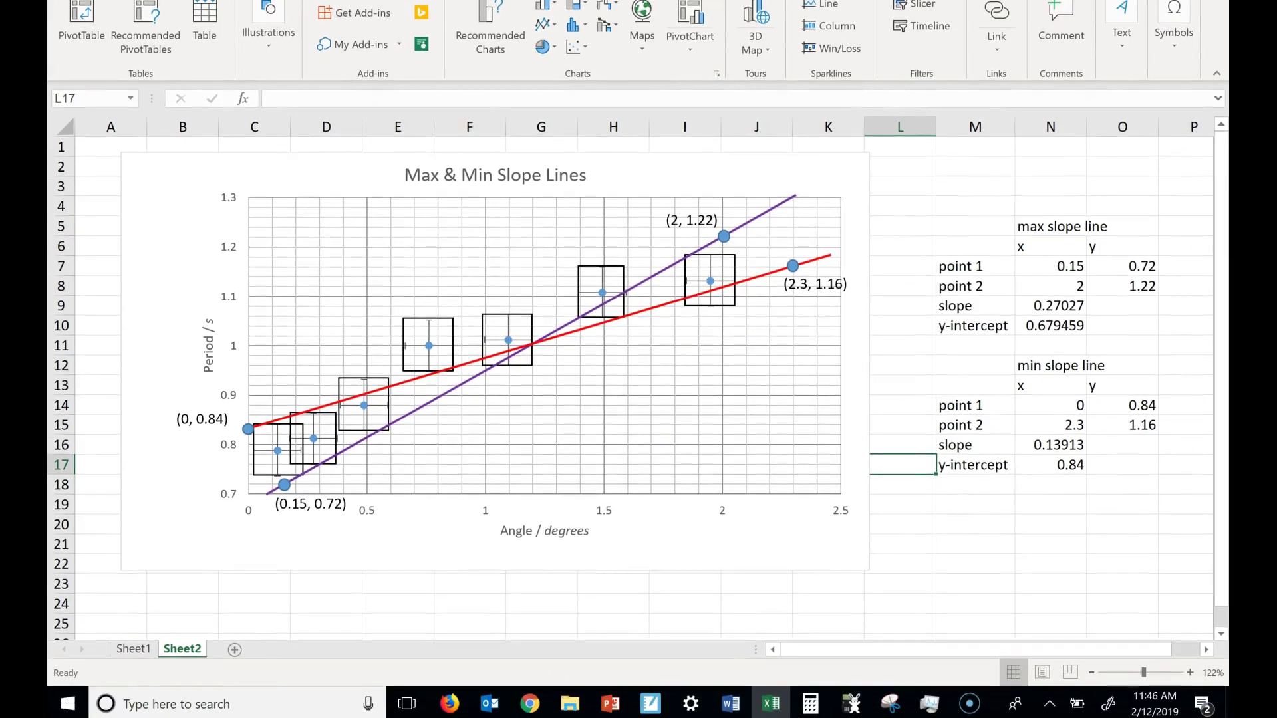
- Launch Snipping Tool from the Windows search
left_click(65, 705)
type("snipping")
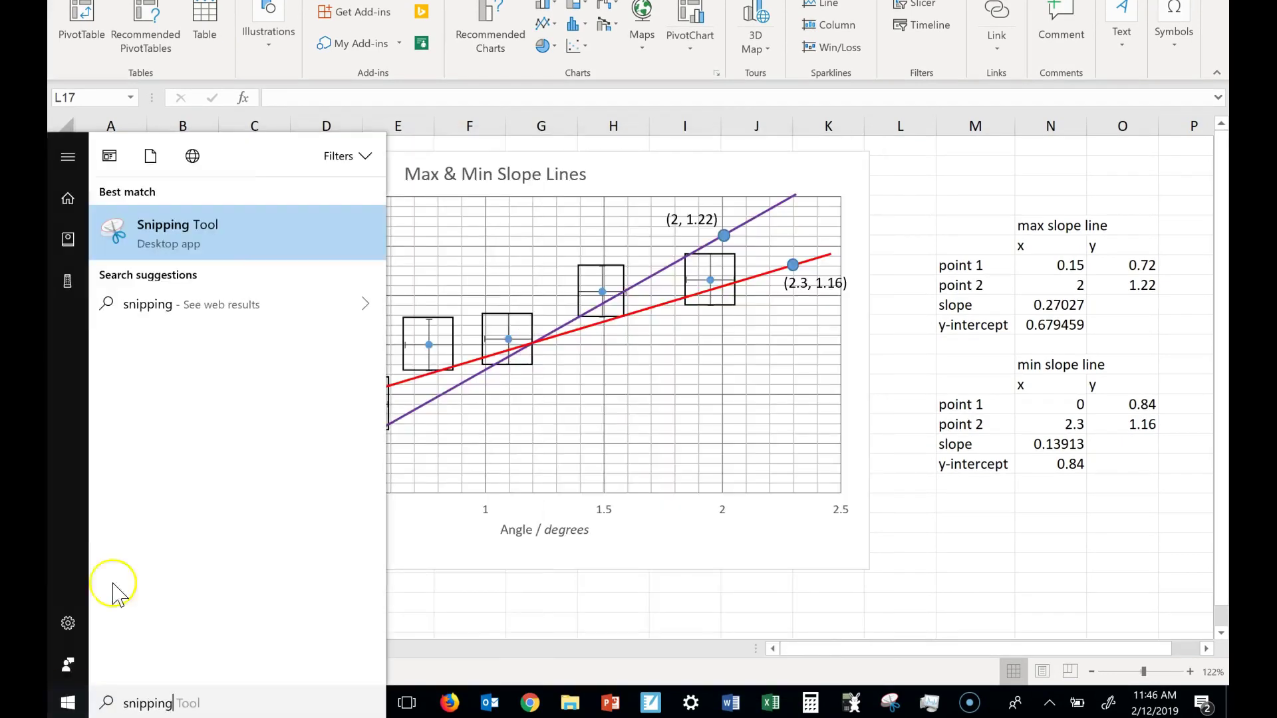
left_click(172, 234)
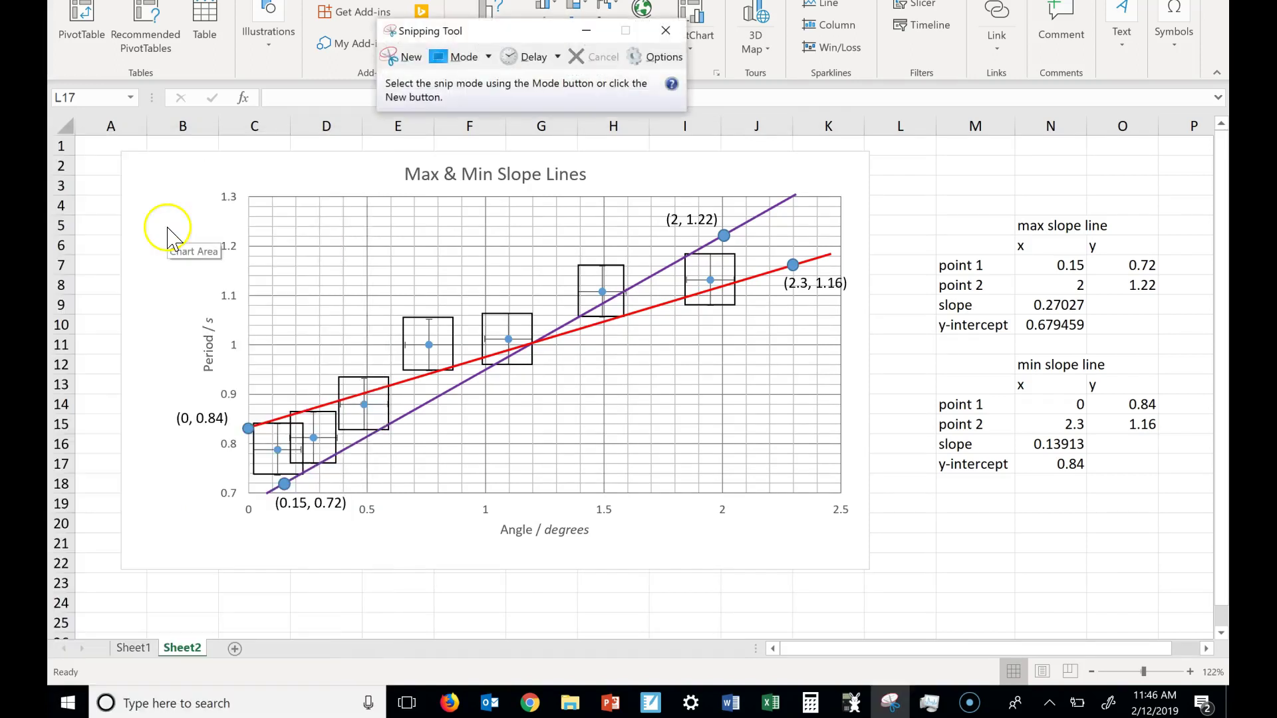
- Snip the Max & Min Slope Lines chart, copy it to the clipboard, and return to Excel
left_click(411, 60)
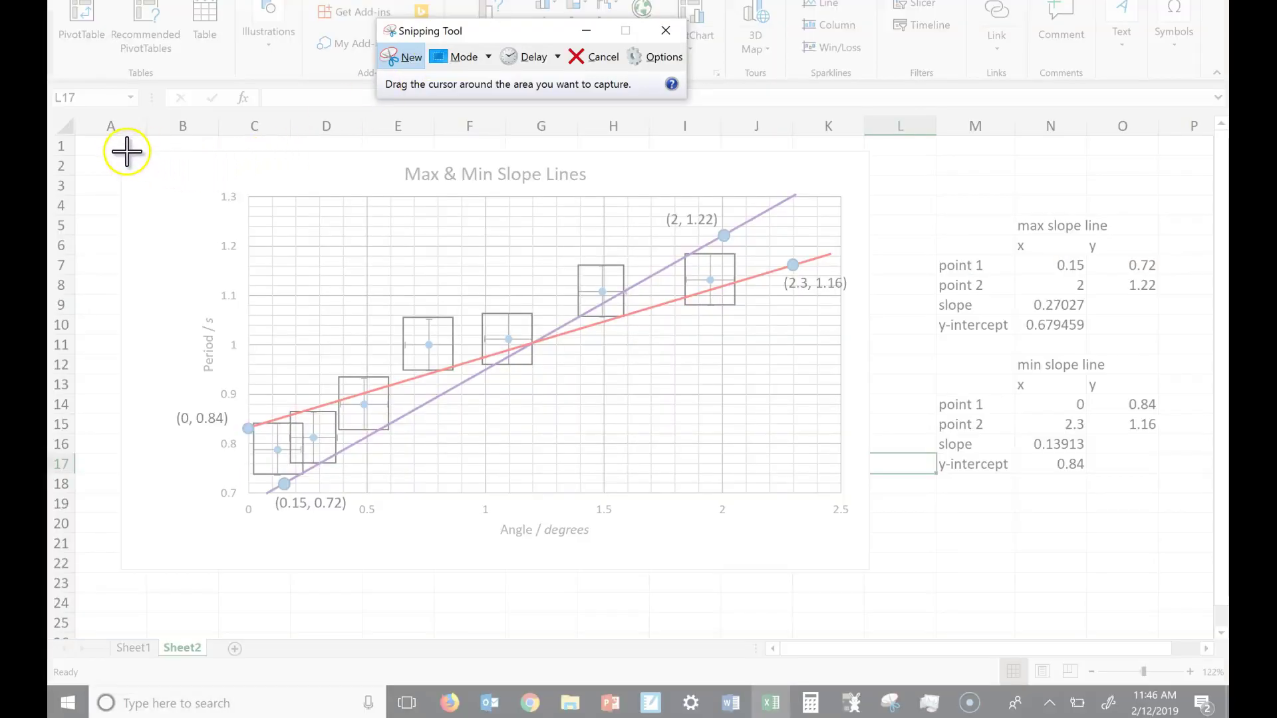
left_click_drag(121, 152, 866, 552)
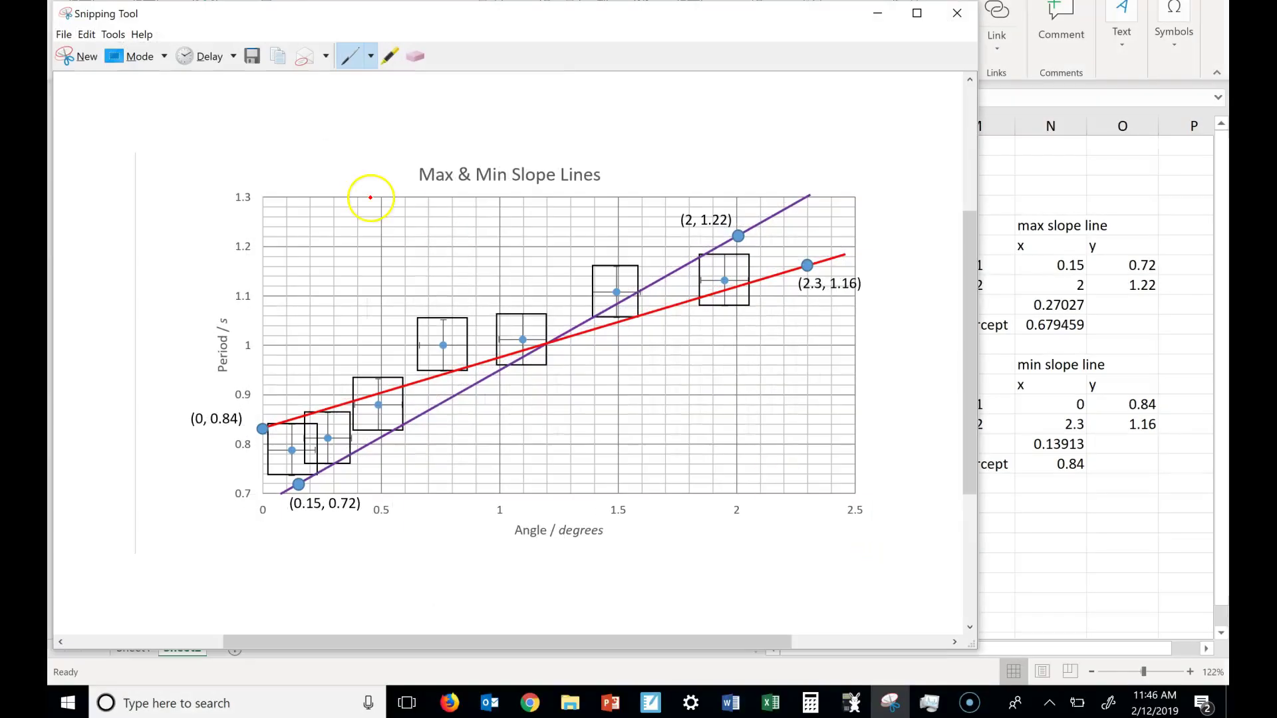
left_click(87, 34)
left_click(91, 54)
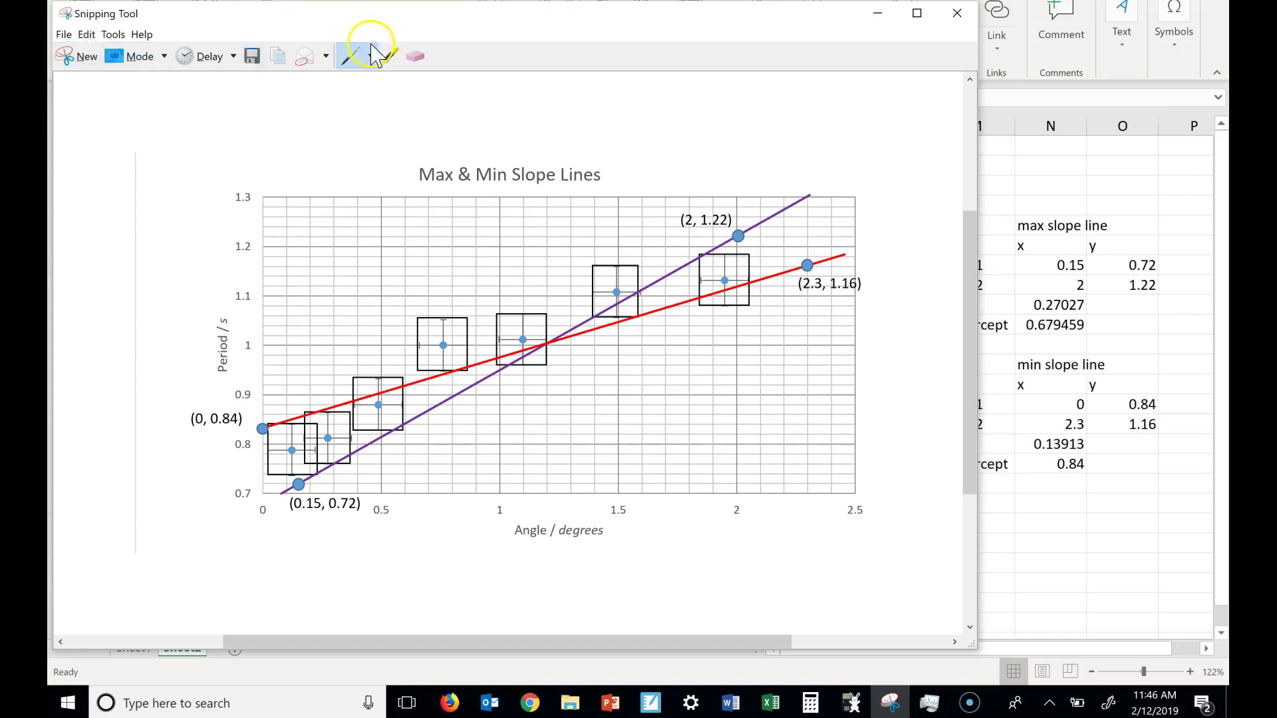
left_click(437, 101)
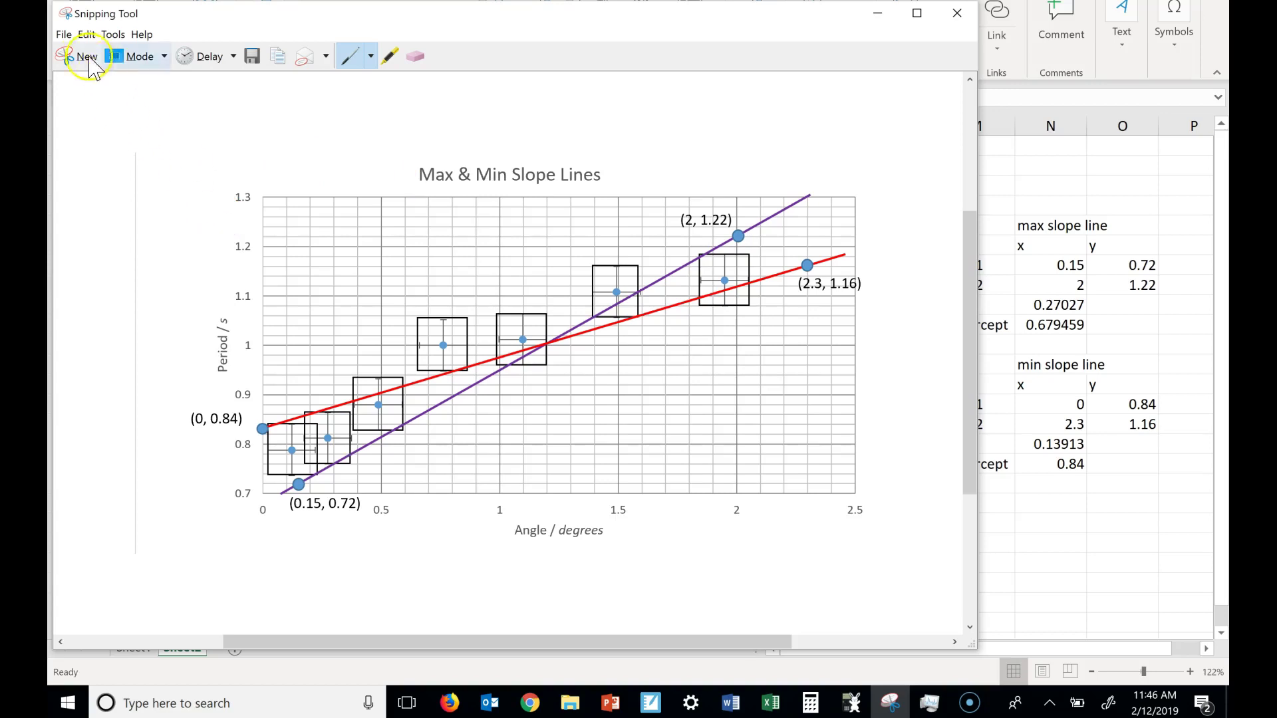
key("alt+Tab")
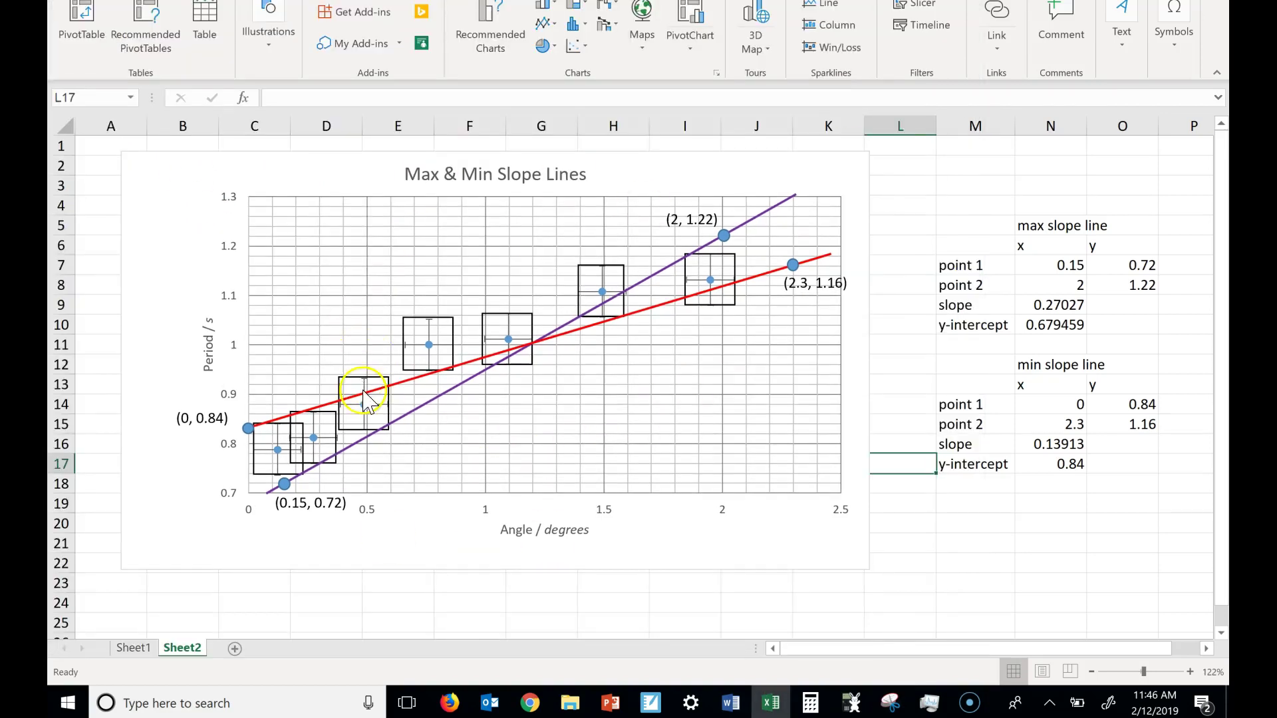
- Relabel the max line's rows as 'max slope' and 'min intercept'
left_click(963, 520)
left_click(978, 308)
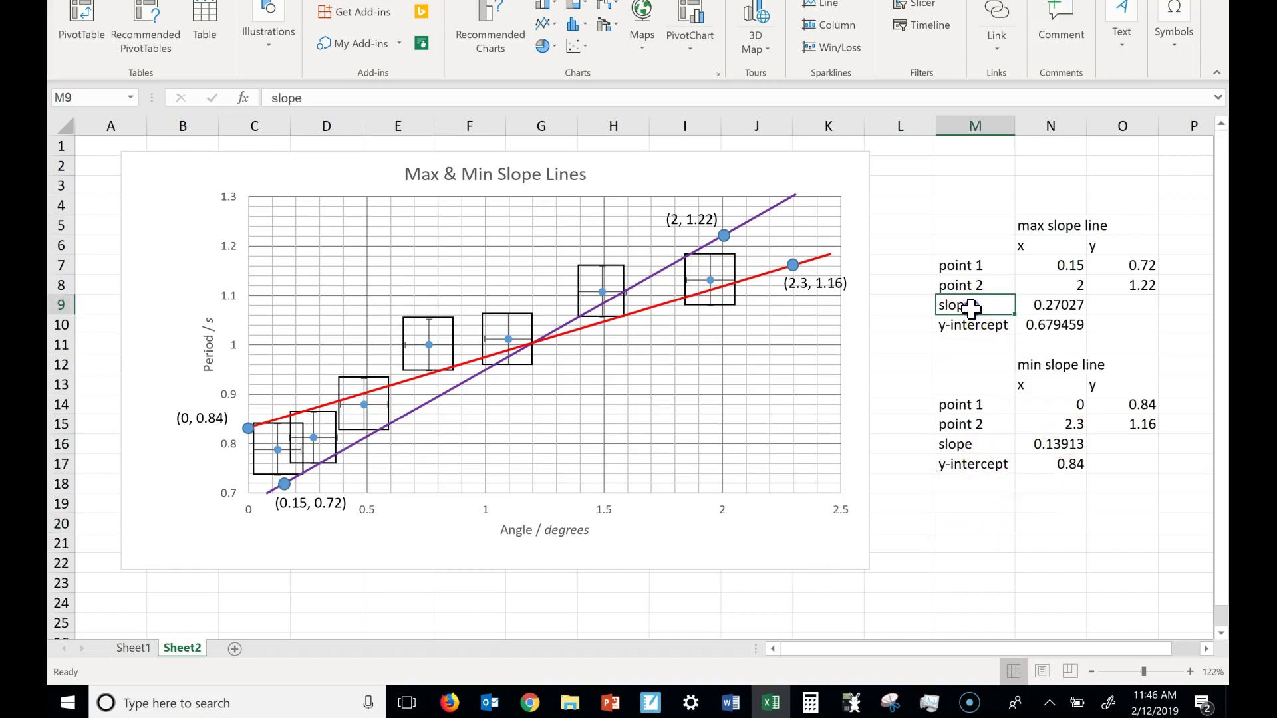
type("max min")
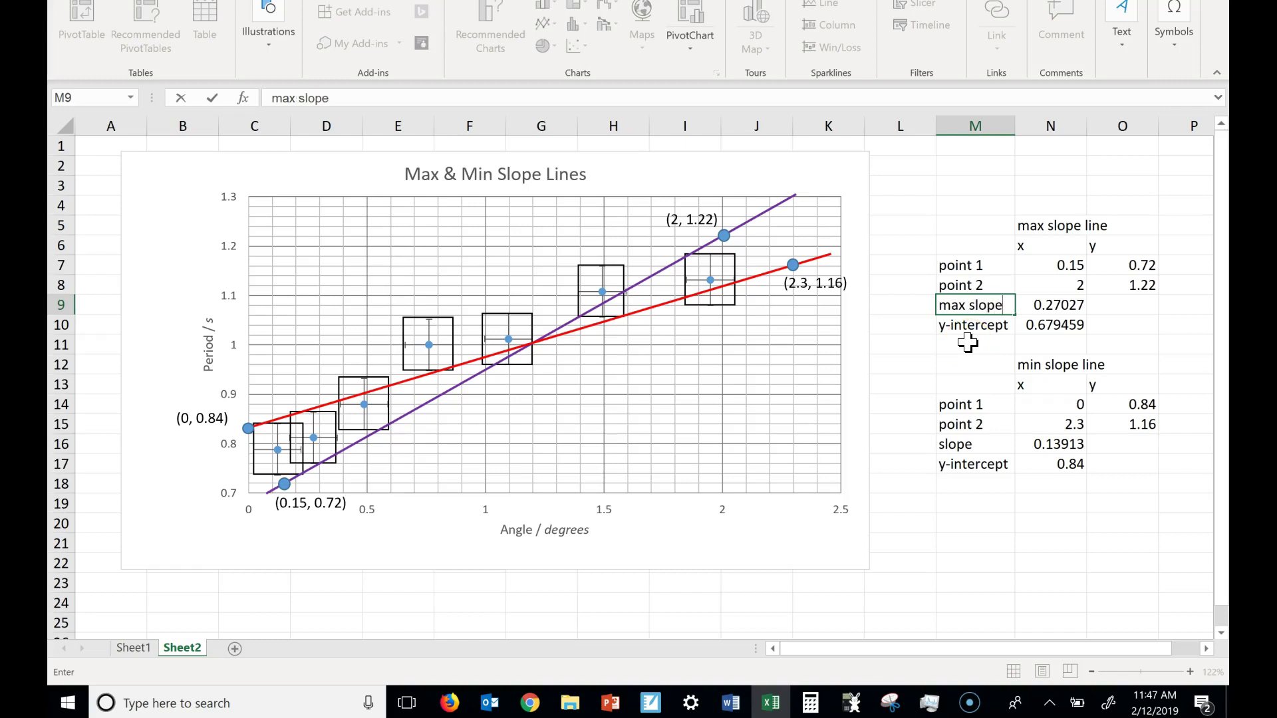
key("Return")
key("Right")
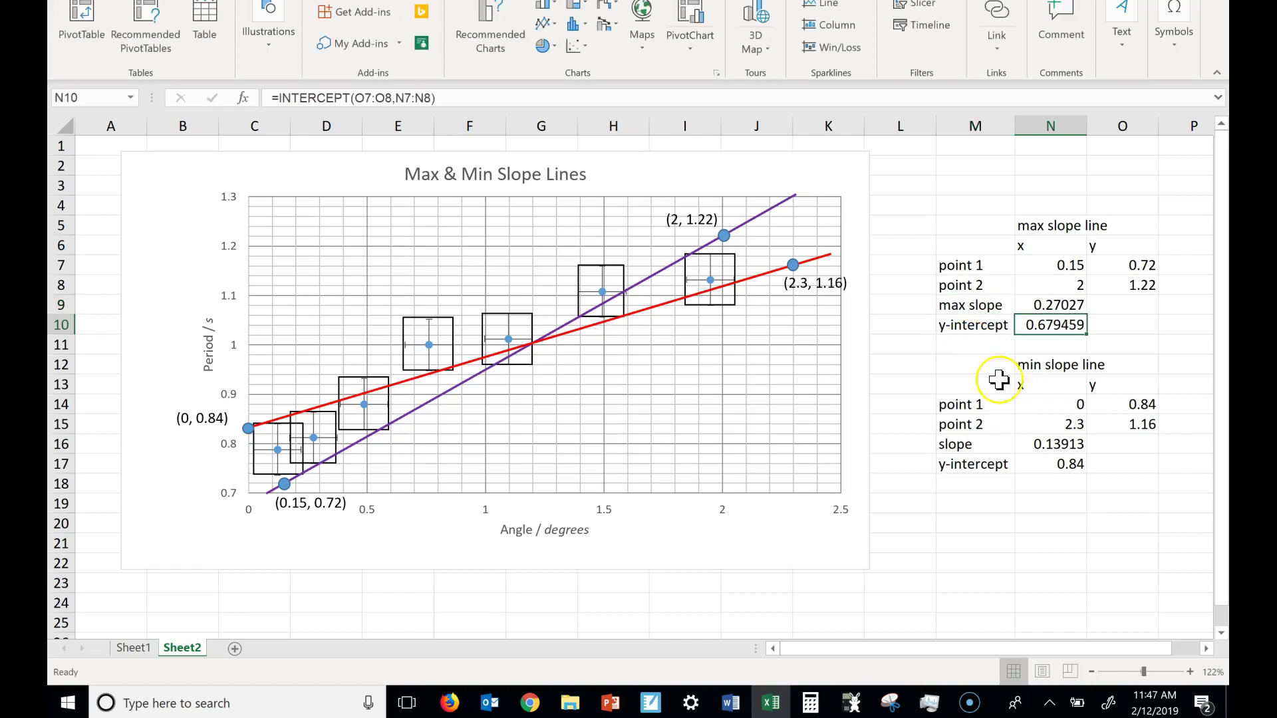
left_click(1055, 460, "ctrl")
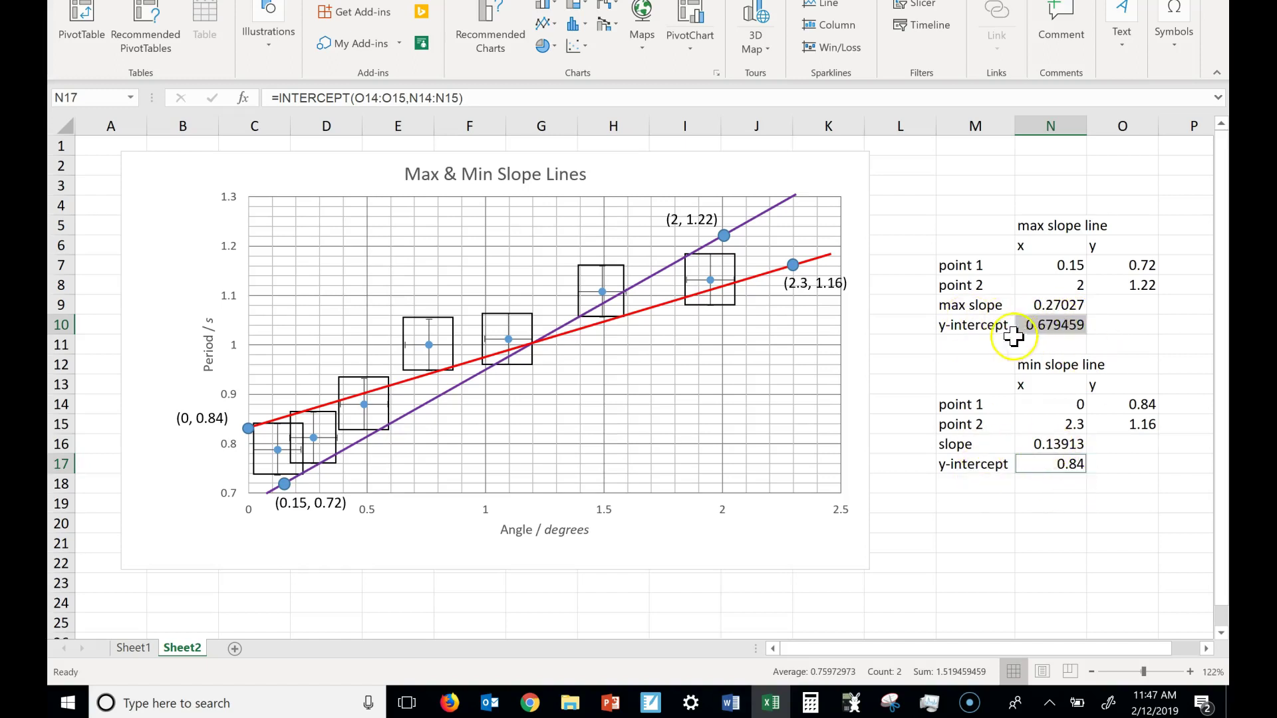
left_click(968, 328)
type("min intercept")
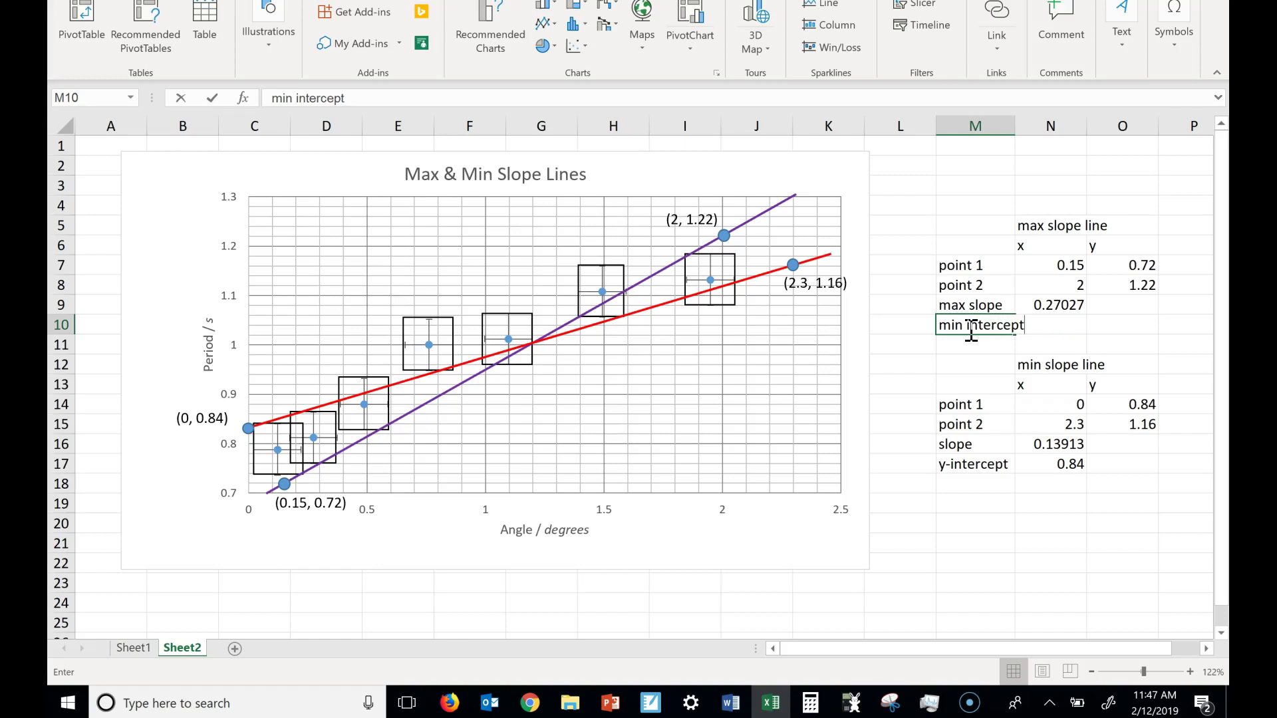
key("Return")
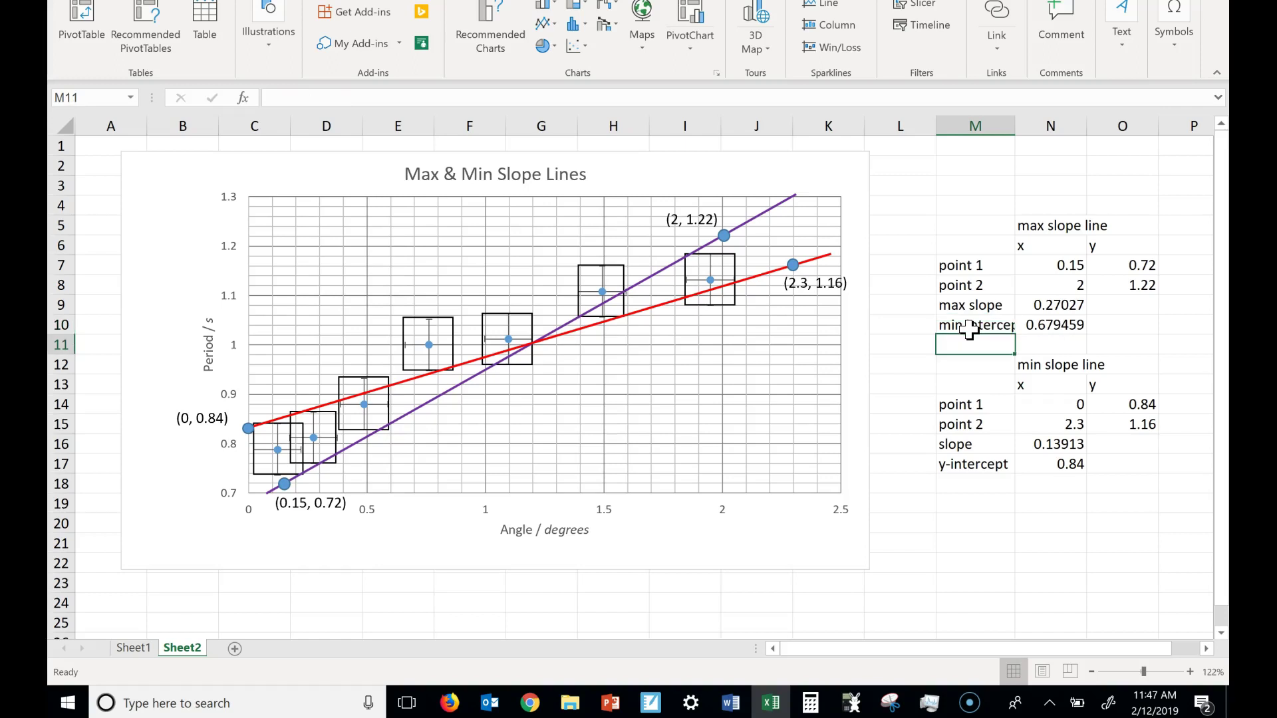
- Autofit column M and relabel the min line's rows as 'min slope' and 'max intercept'
double_click(1017, 126)
left_click(984, 444)
type("min slop")
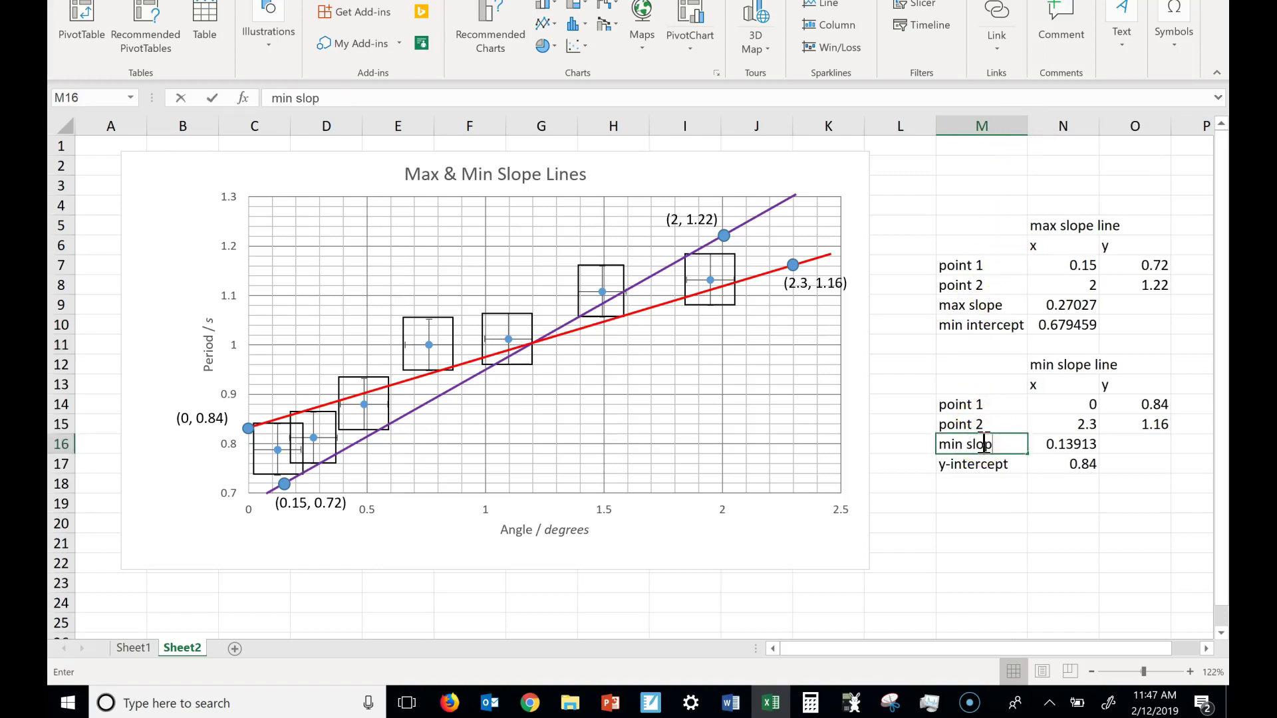
type("e")
key("Return")
type("max intercep")
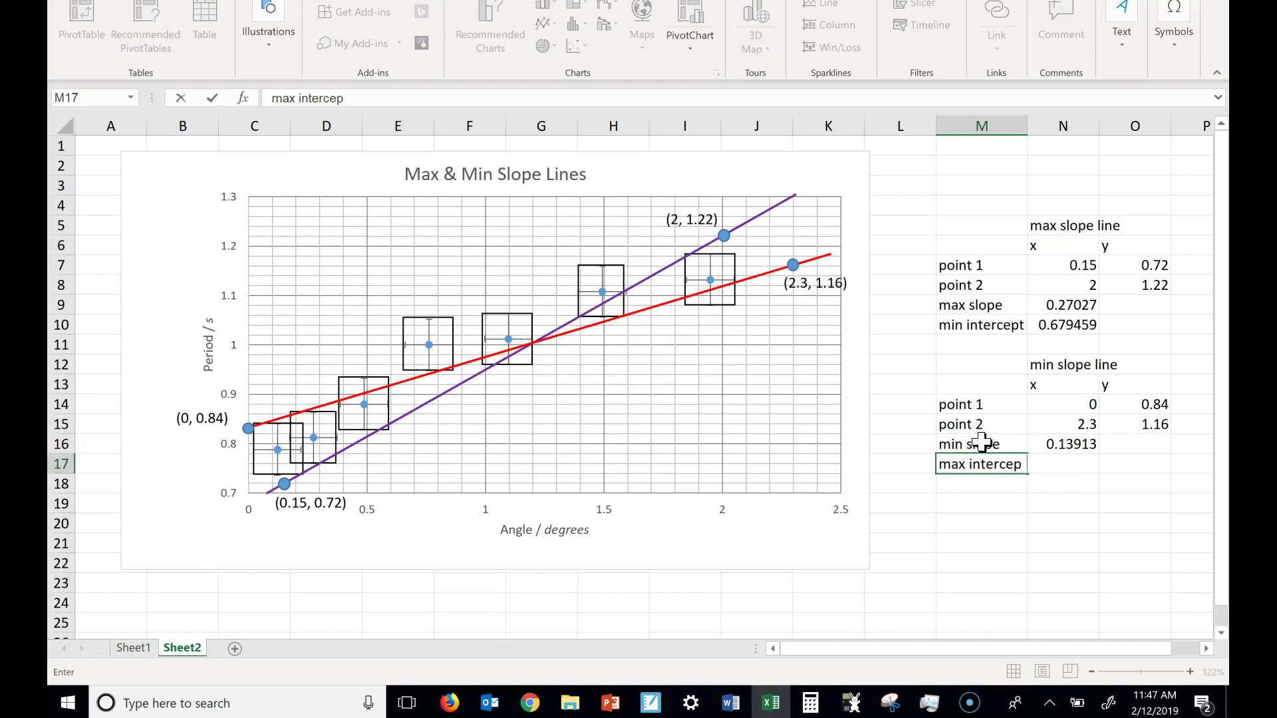
type("t")
key("Return")
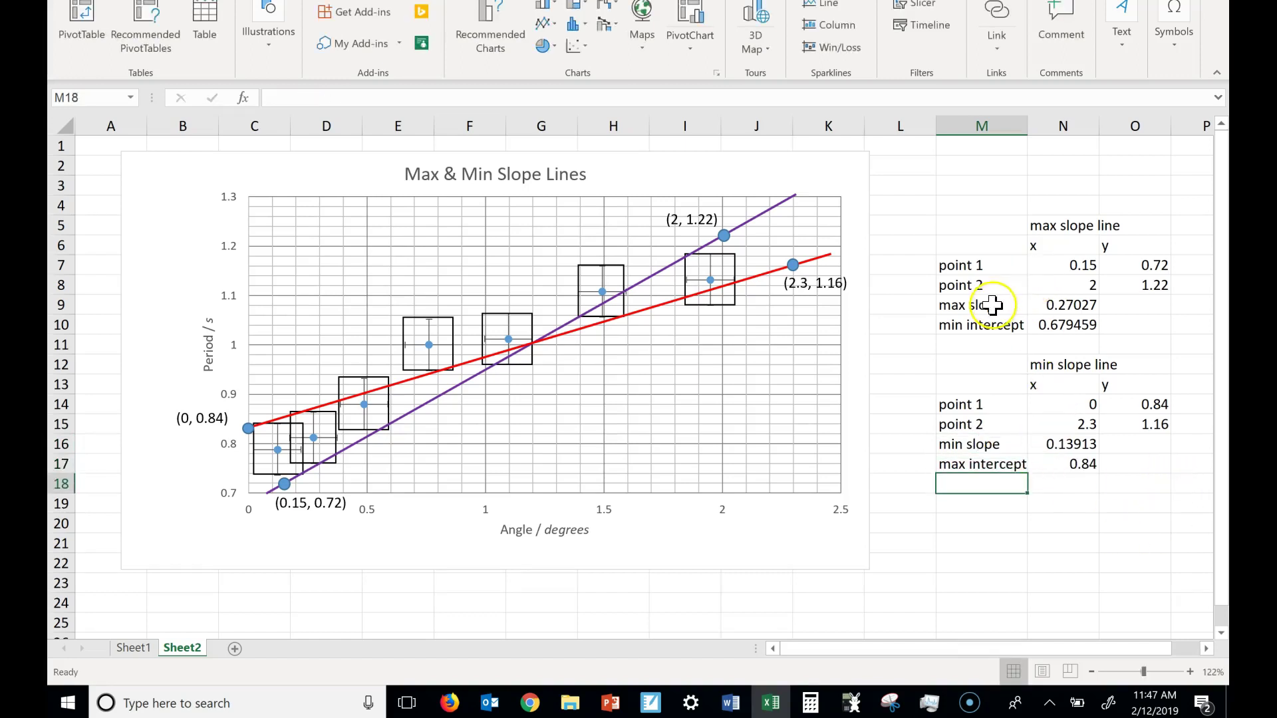
- Add an 'abs uncty in slope' label in M19 and widen column M to fit it
key("Return")
type("a")
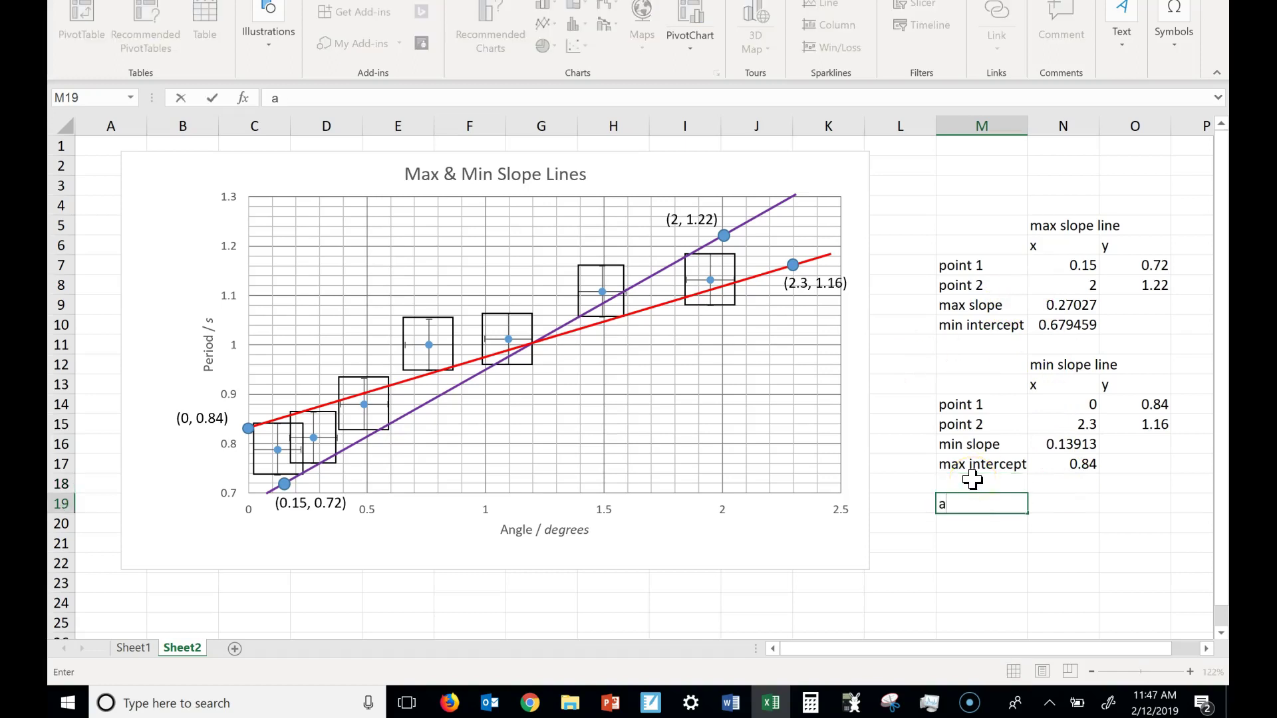
type("bs uncty in sl")
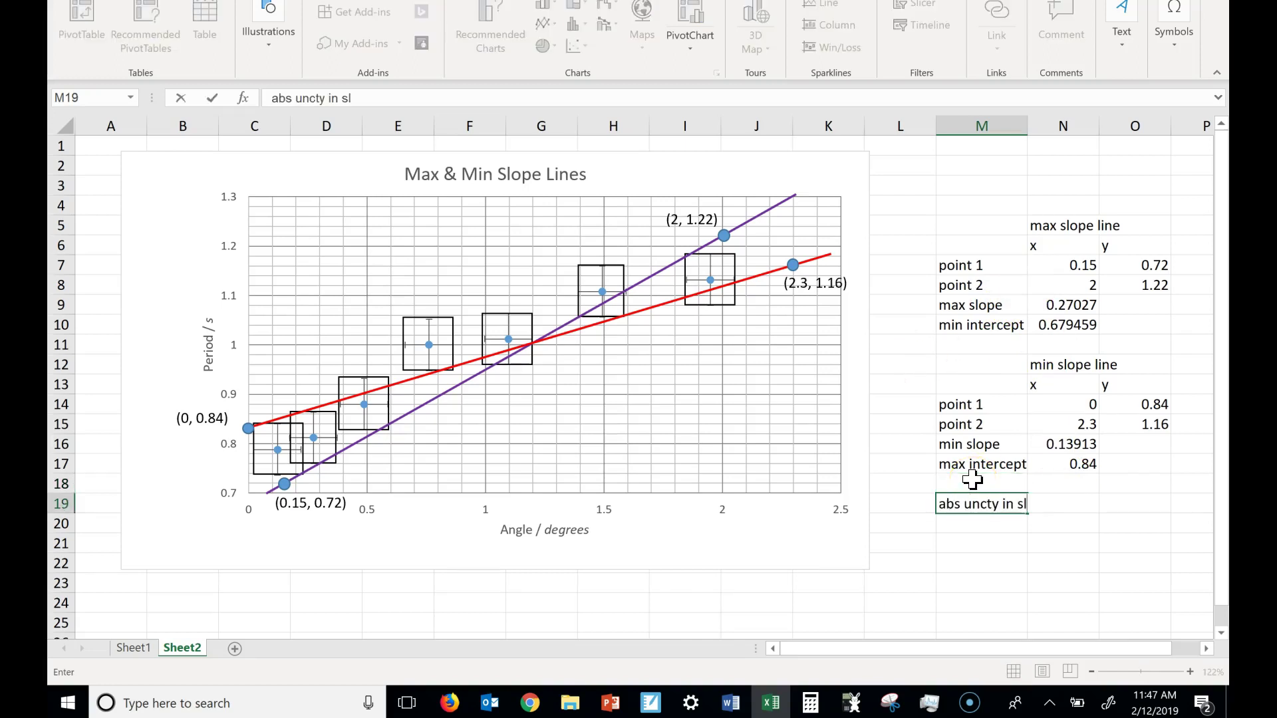
type("ope")
key("Return")
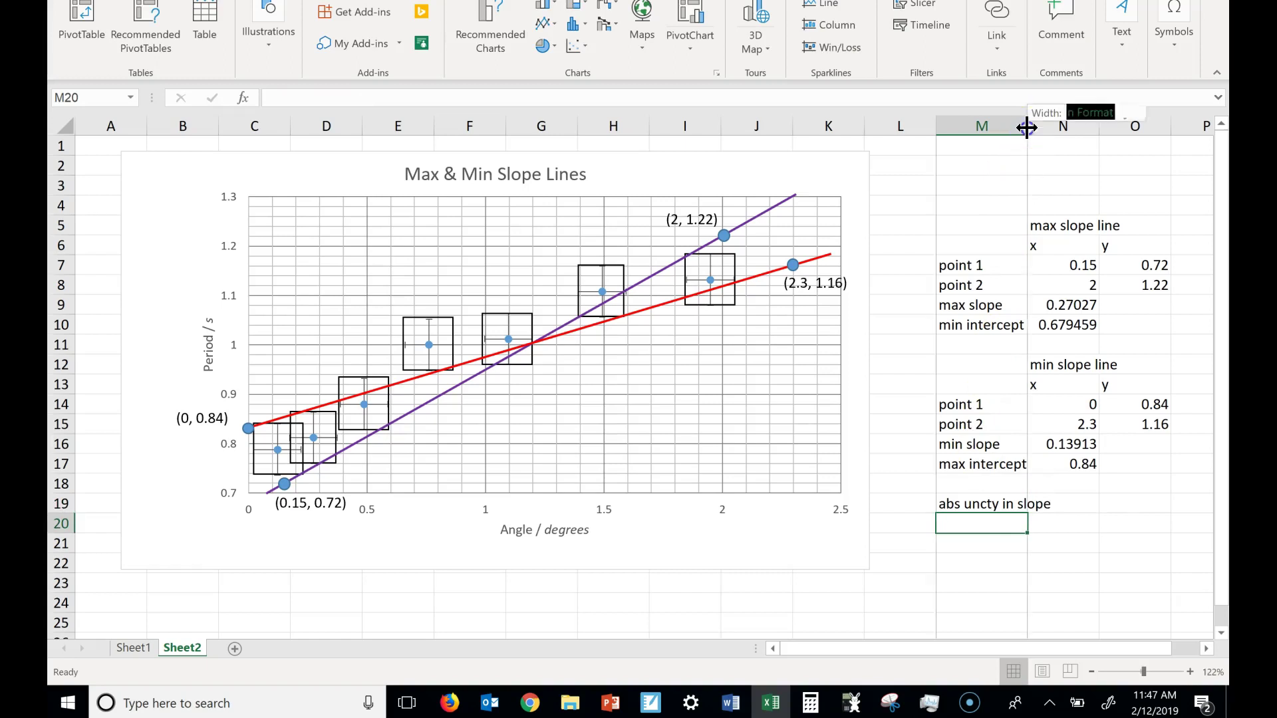
left_click_drag(1026, 127, 1055, 127)
- Enter =(N9-N16)/2 in N19, shown as 0.07, and begin a '% uncty in slope' label below
left_click(1086, 500)
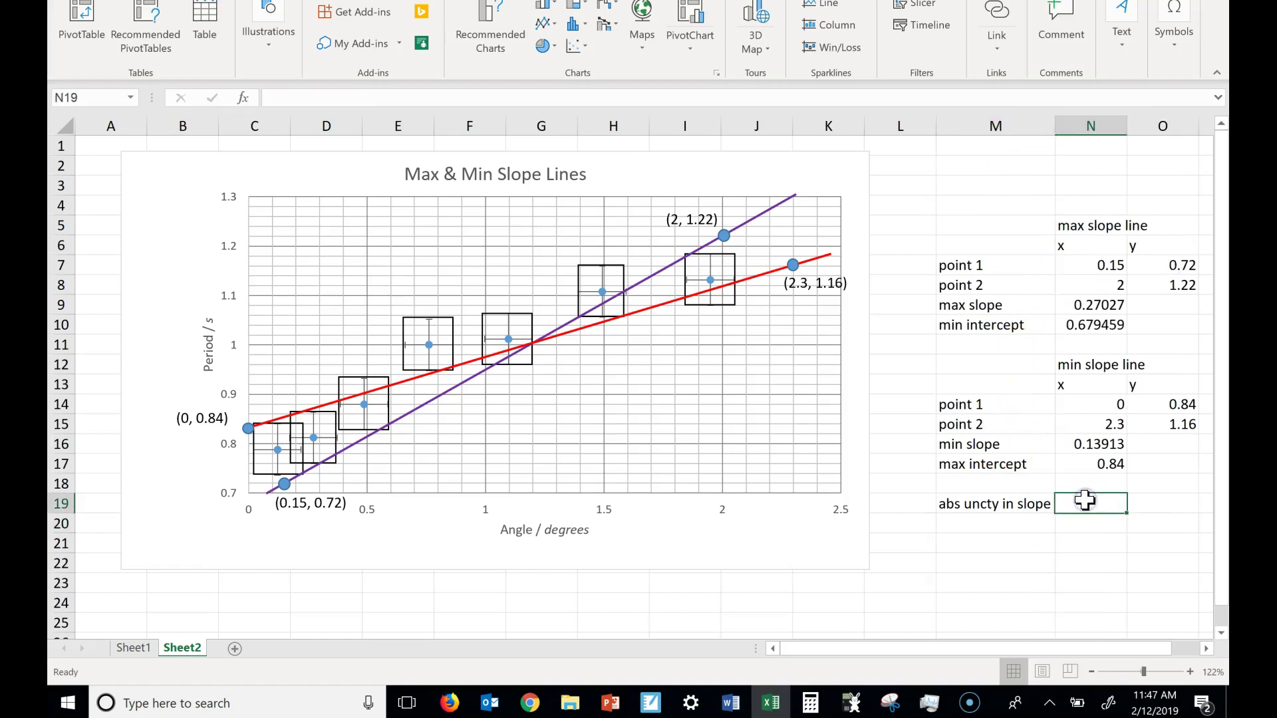
type("=(")
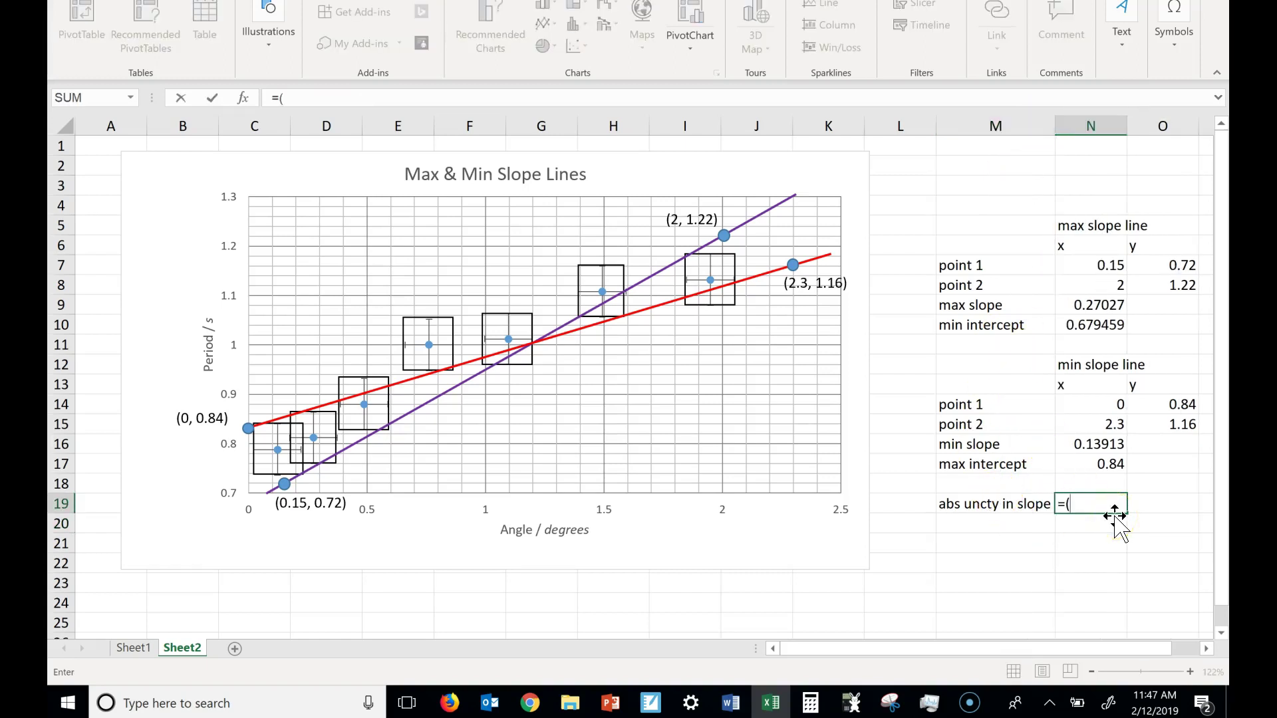
left_click(1094, 307)
left_click(1102, 444)
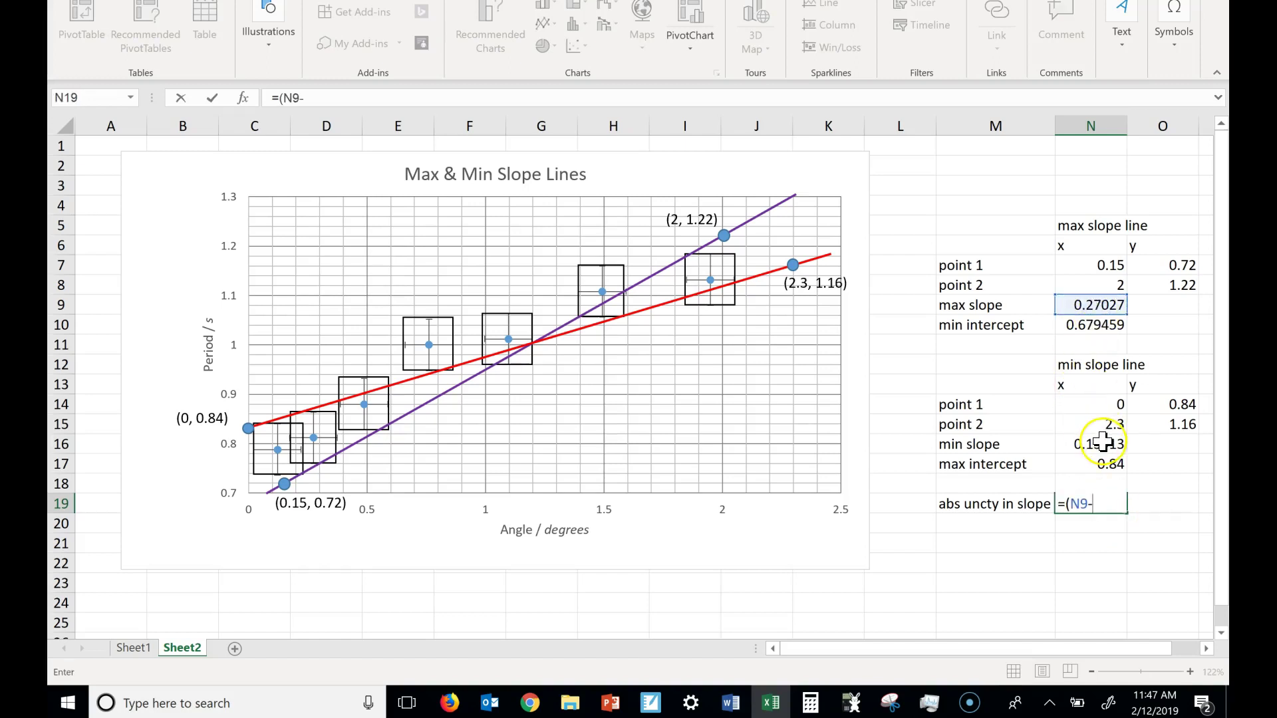
key("Return")
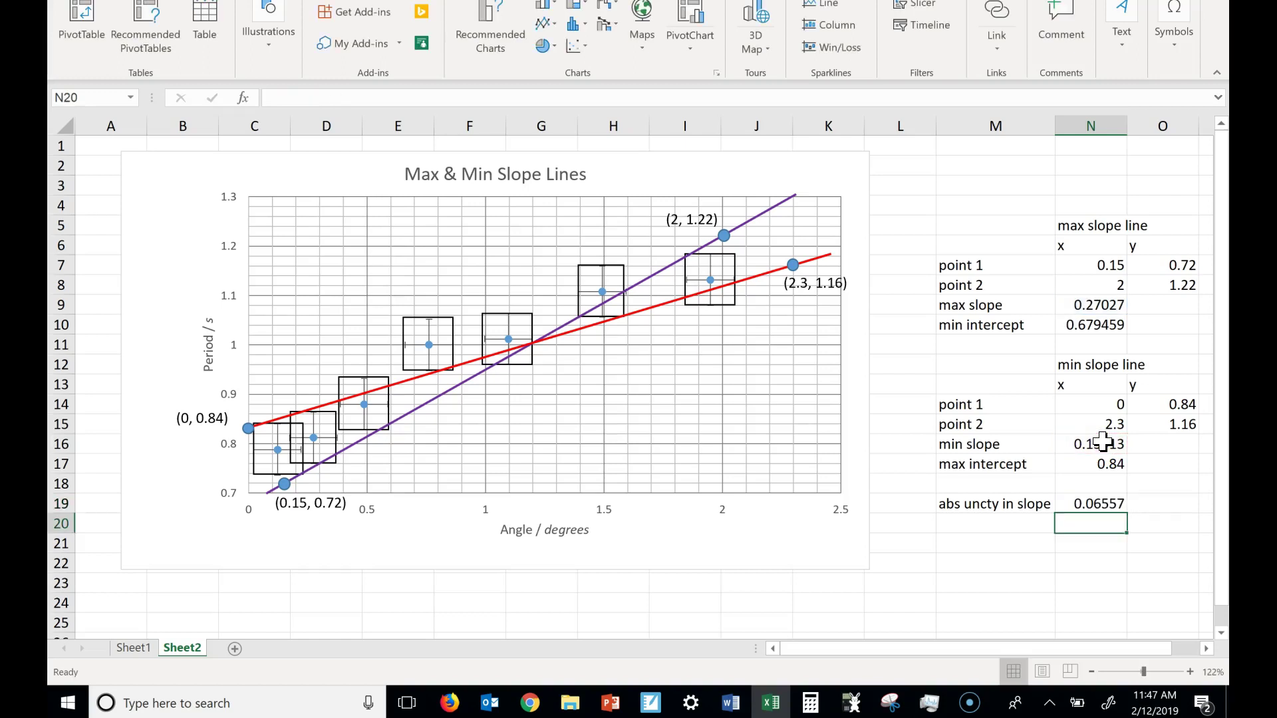
key("Up")
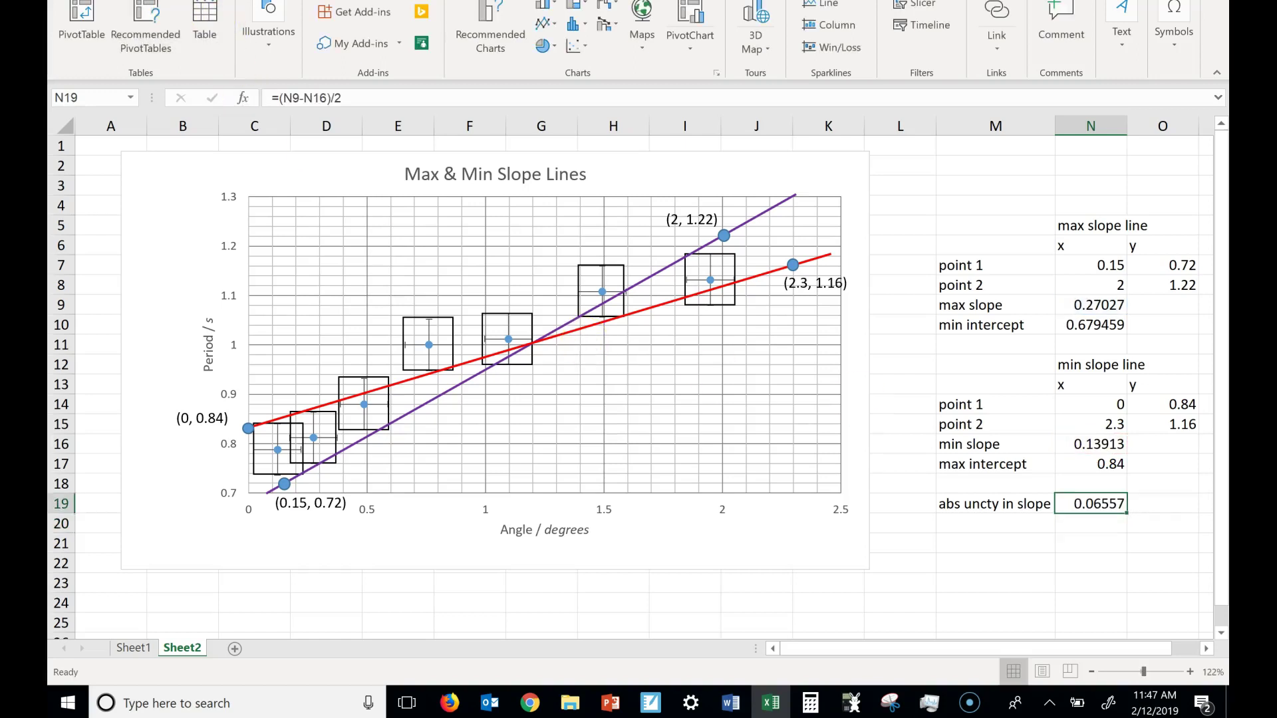
left_click(99, 0)
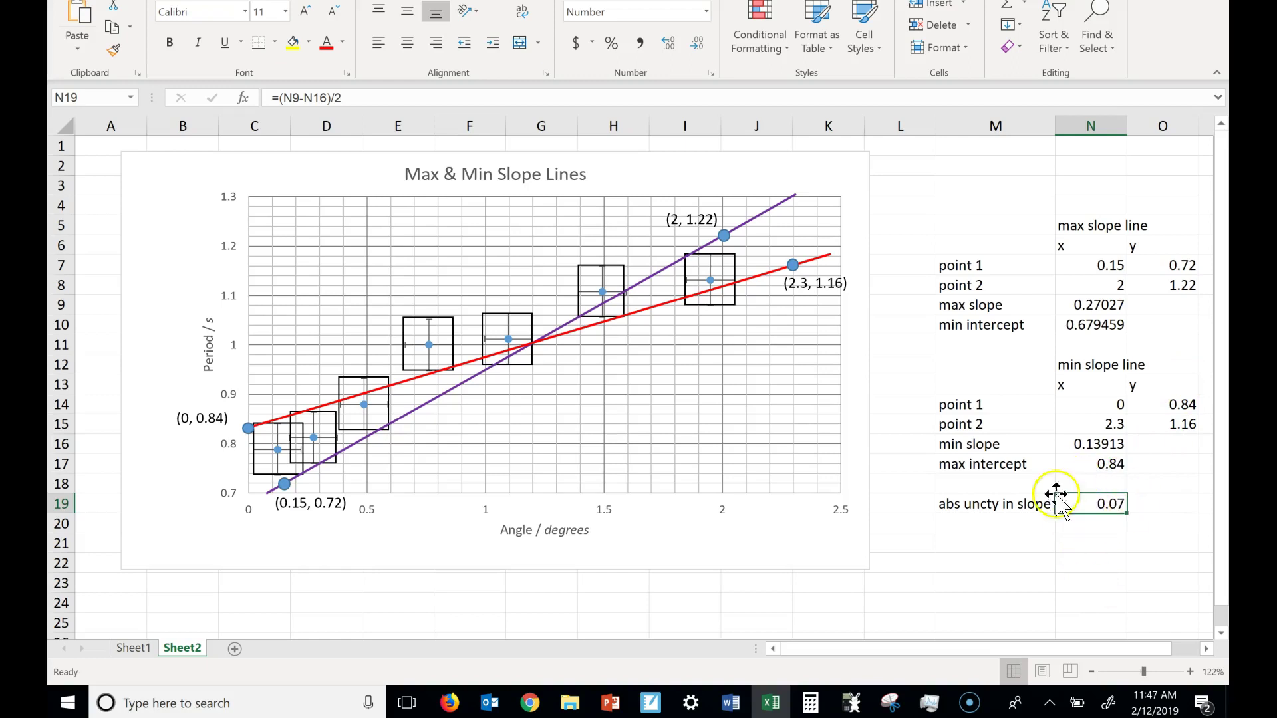
left_click(1004, 526)
type("% uncty in sl")
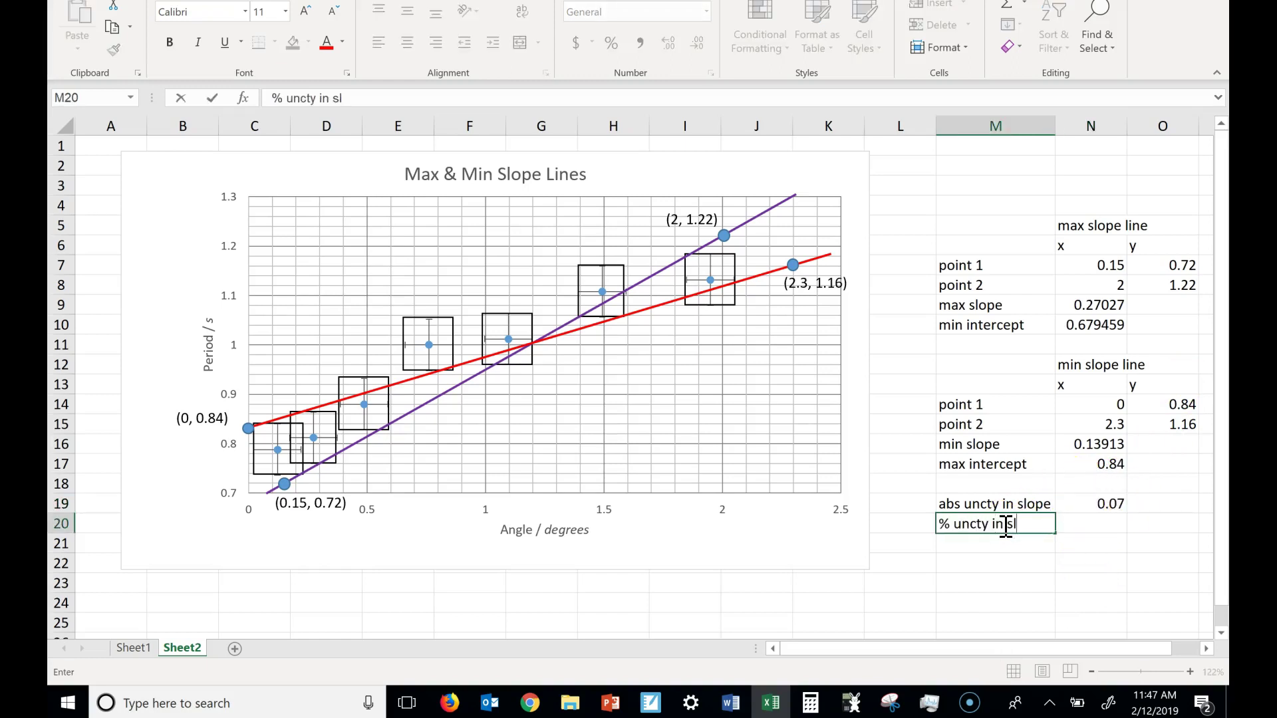
type("ope")
- Confirm the '% uncty in slope' label in M20 and select N20 for its value
key("Tab")
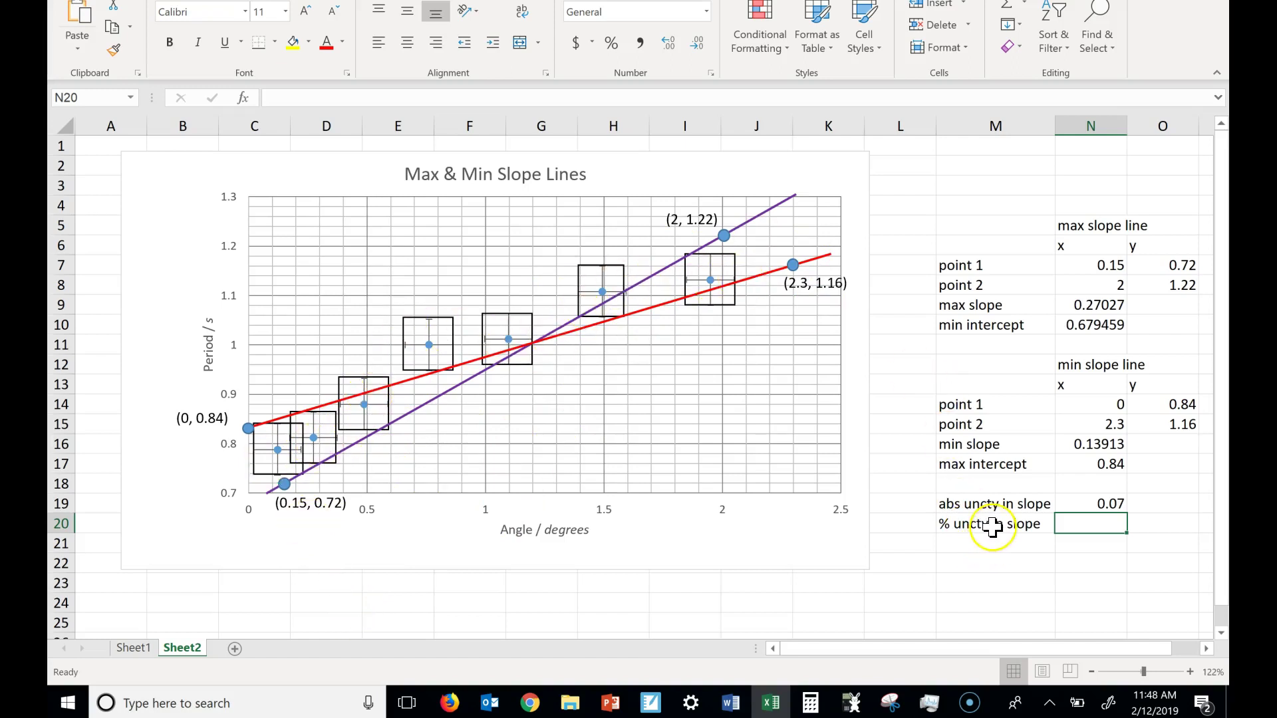
left_click_drag(990, 529, 1087, 520)
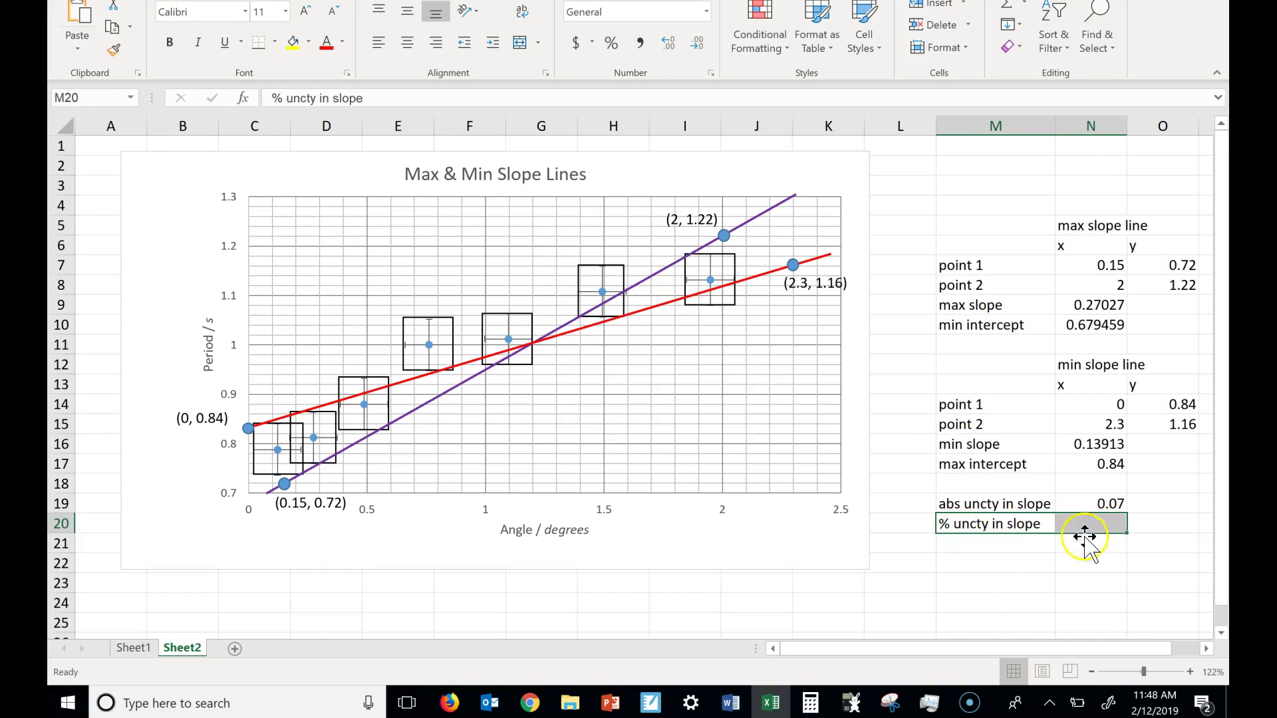
left_click(1089, 526)
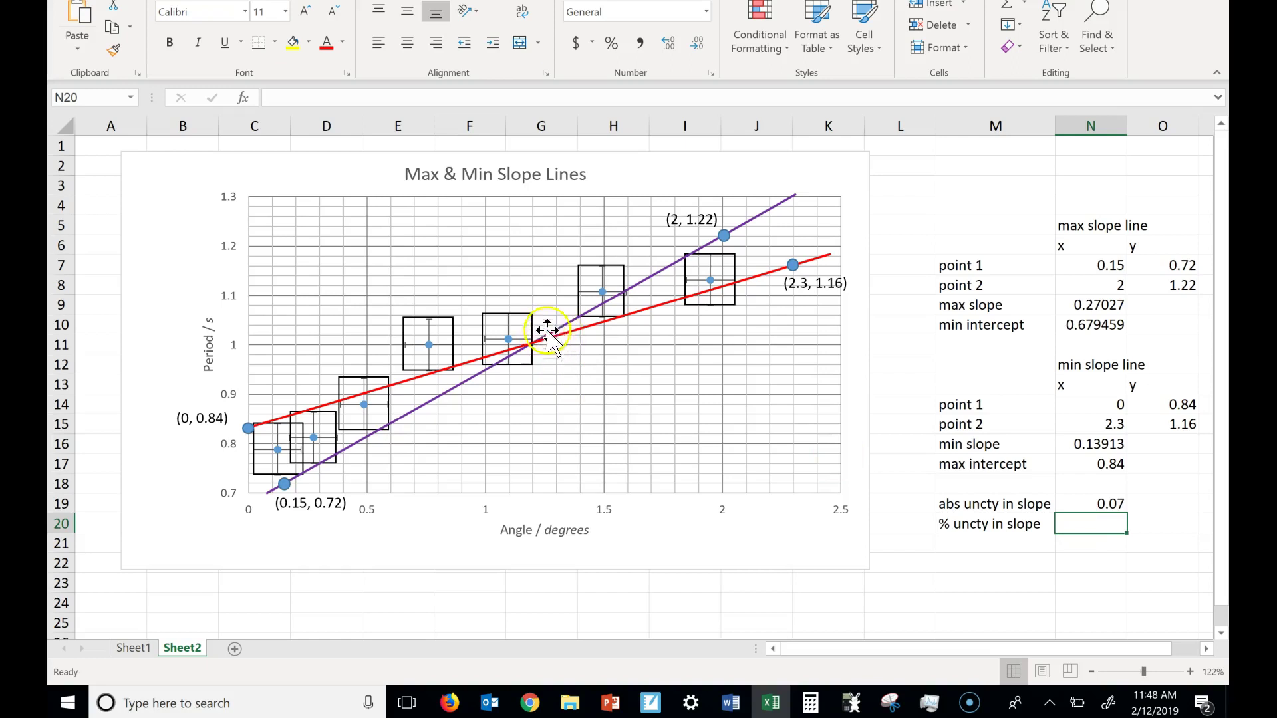
- Add a trendline to the chart's data series and display its equation
left_click(601, 292)
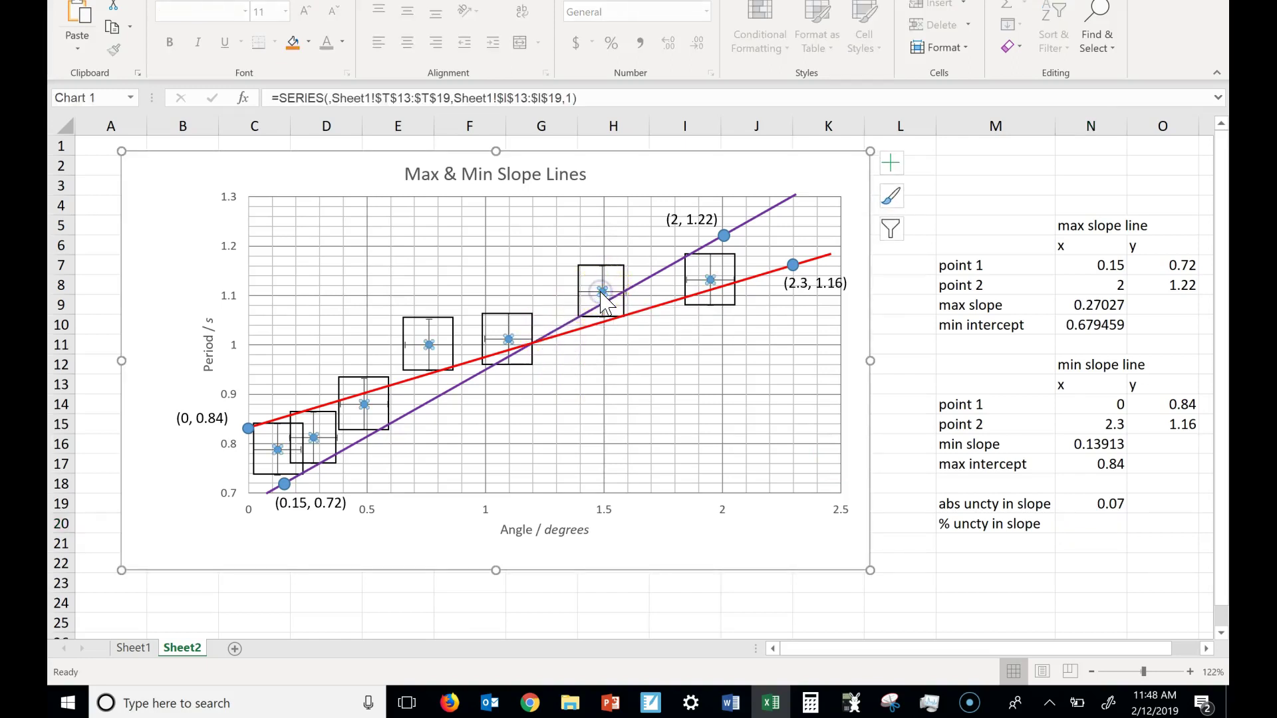
right_click(600, 291)
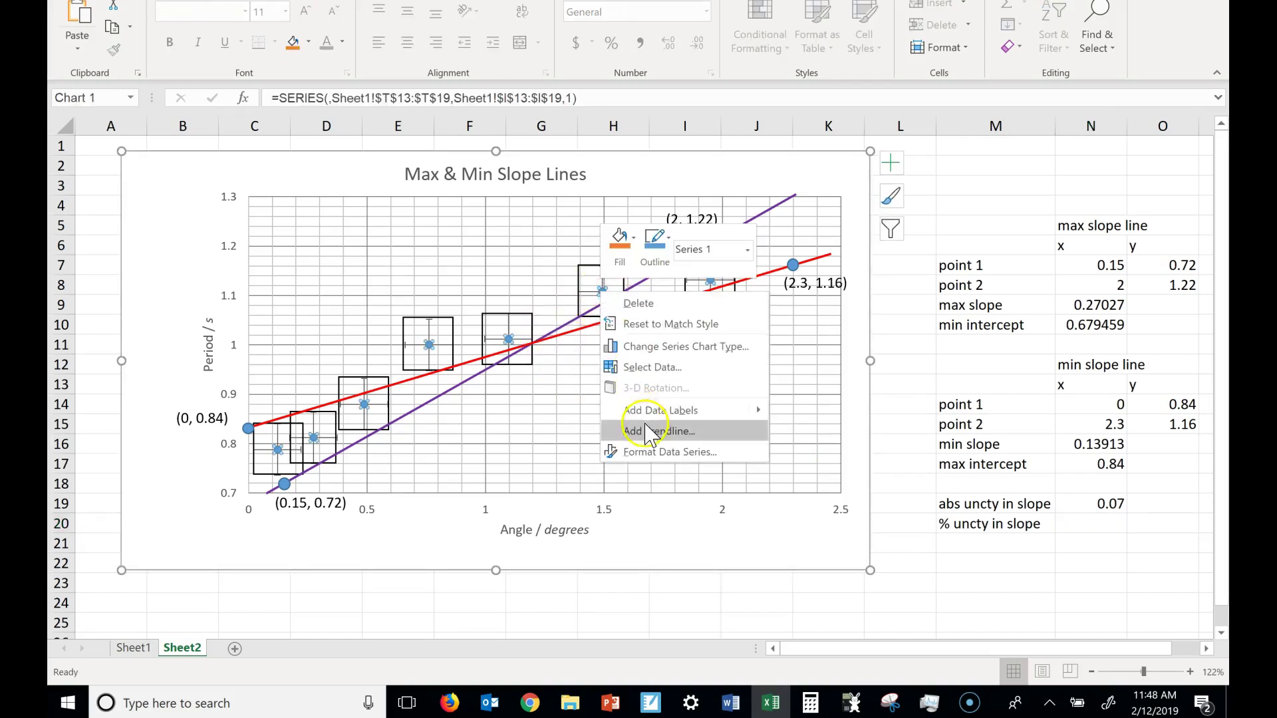
key("Escape")
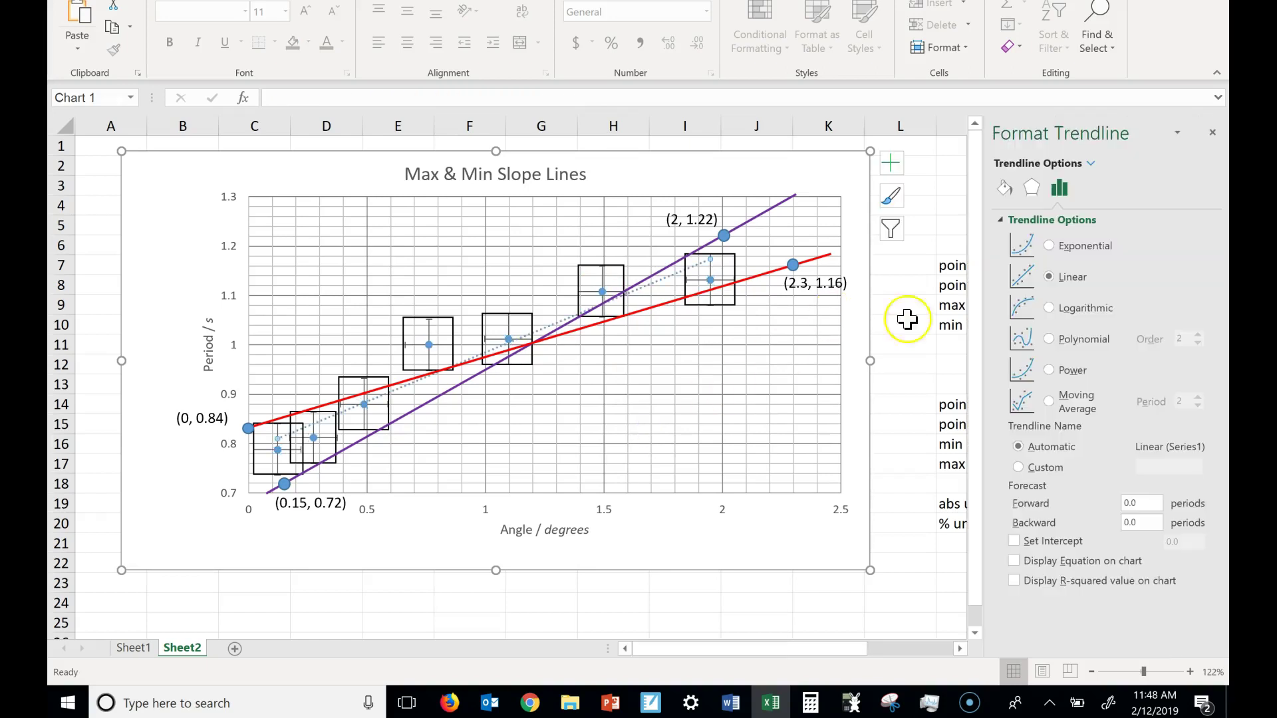
left_click(1073, 561)
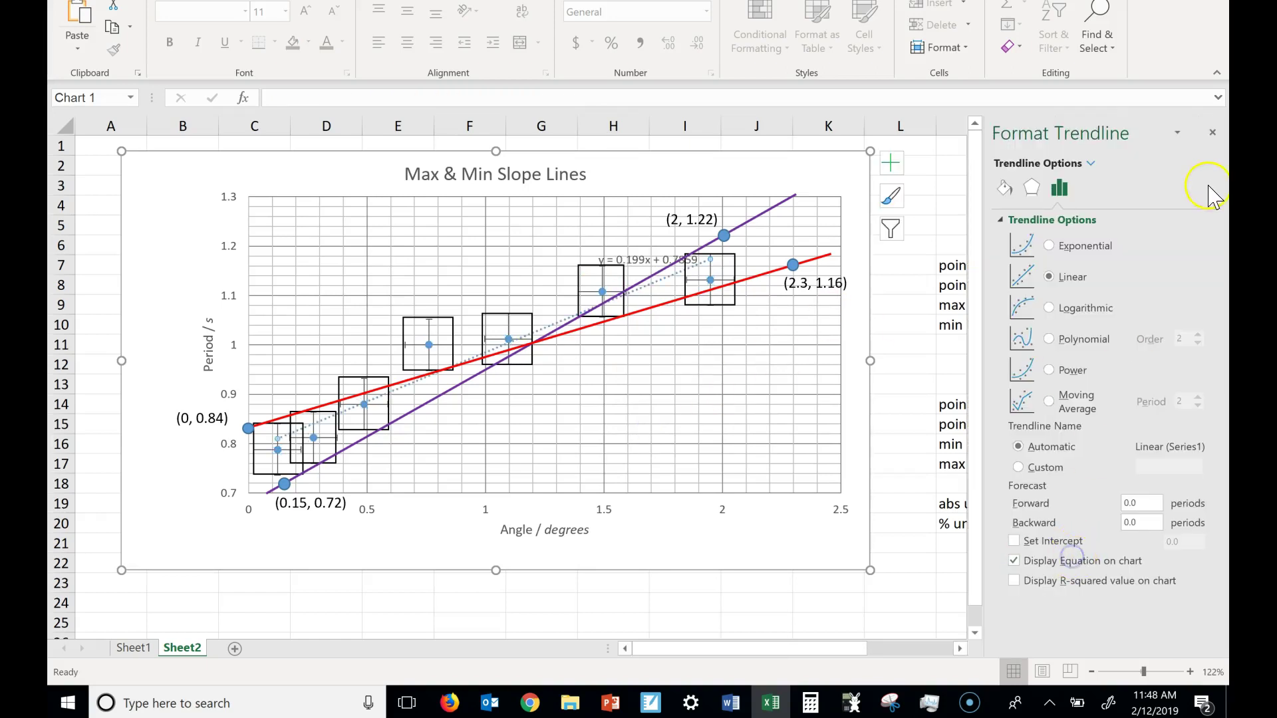
left_click(1213, 133)
- Move the equation label to the chart's top right and edit the slope to 0.20
left_click_drag(635, 254, 737, 175)
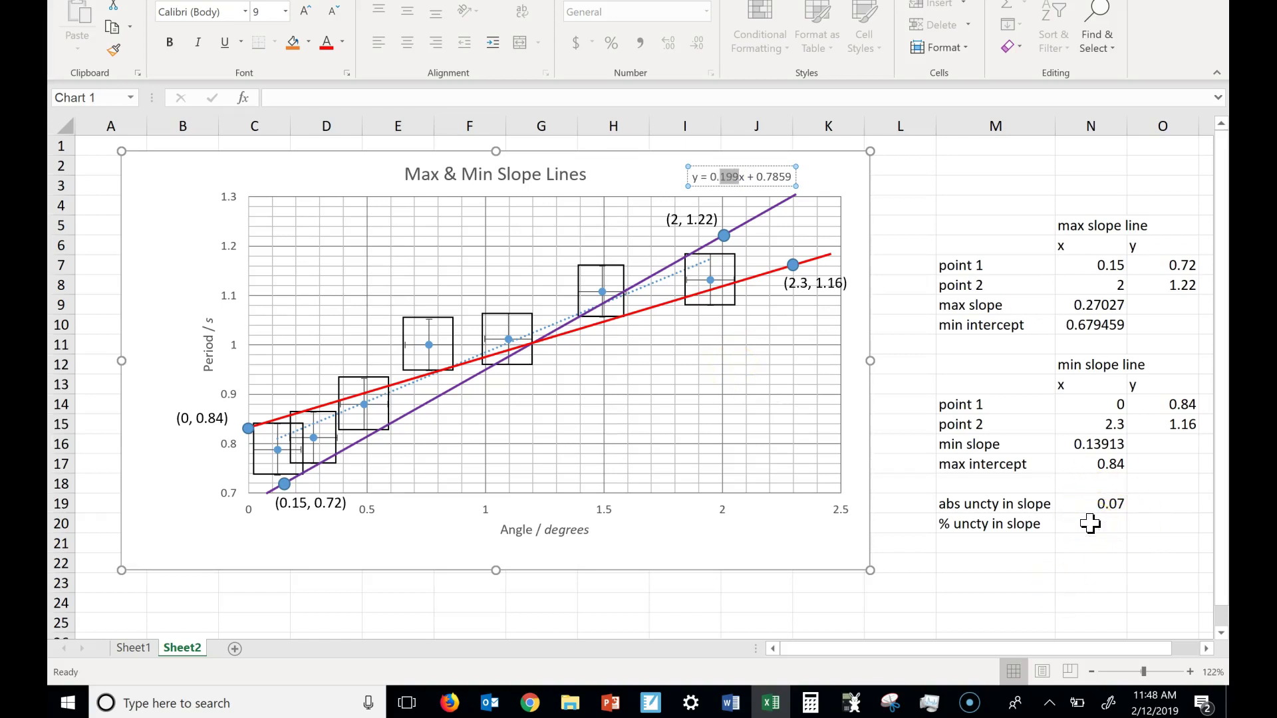
type("20")
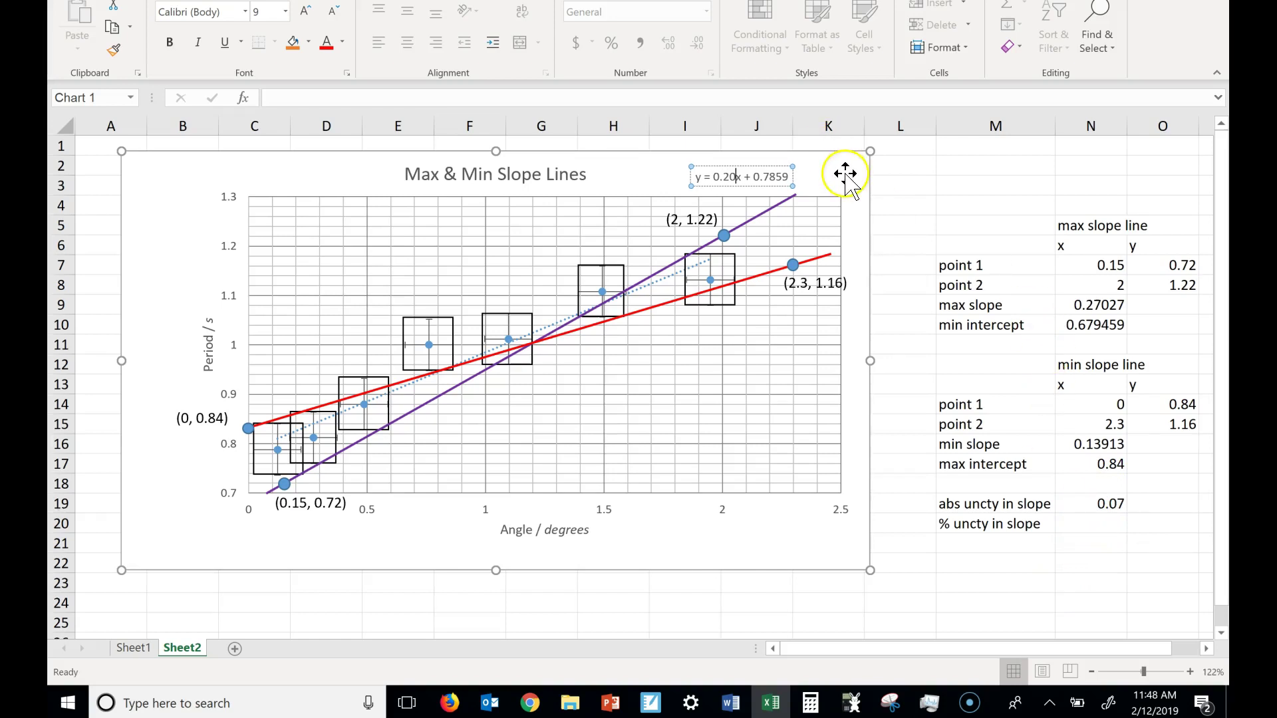
left_click(846, 174)
left_click(775, 176)
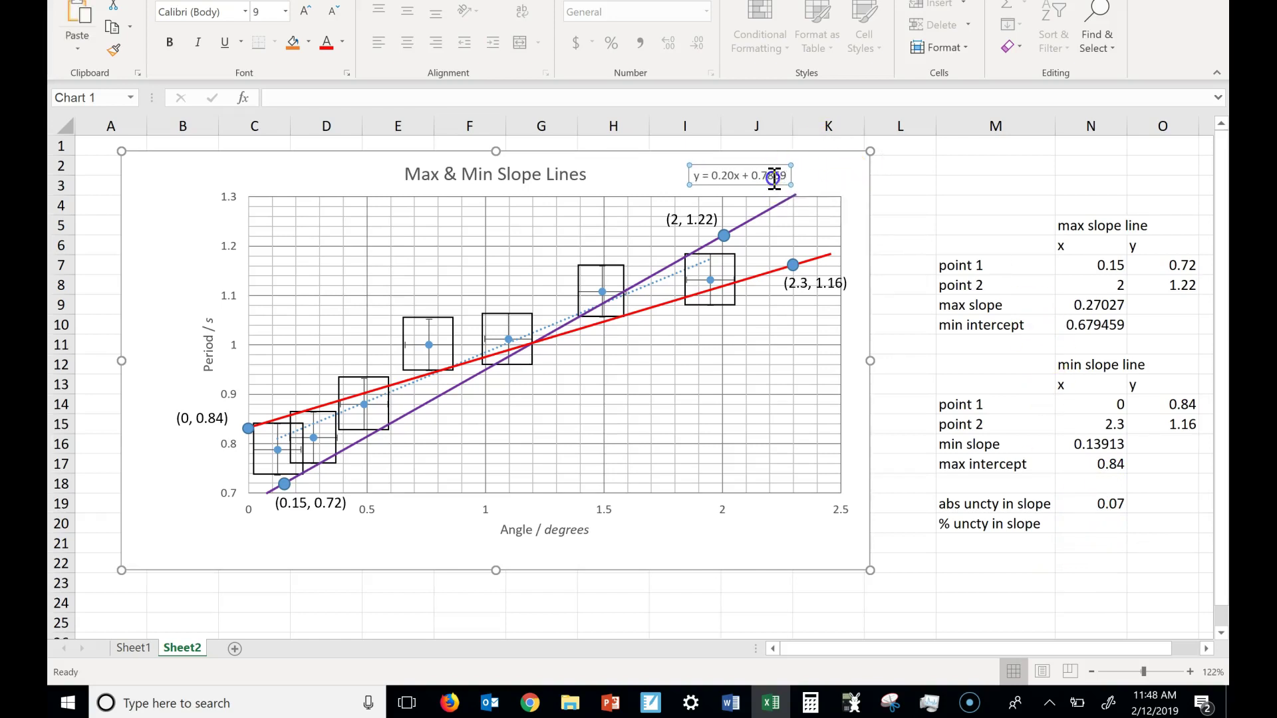
left_click_drag(1067, 322, 980, 567)
- Label M22 'abs uncty in y-int' and enter =(N17-N10)/2 in N22, shown as 0.08
left_click(986, 557)
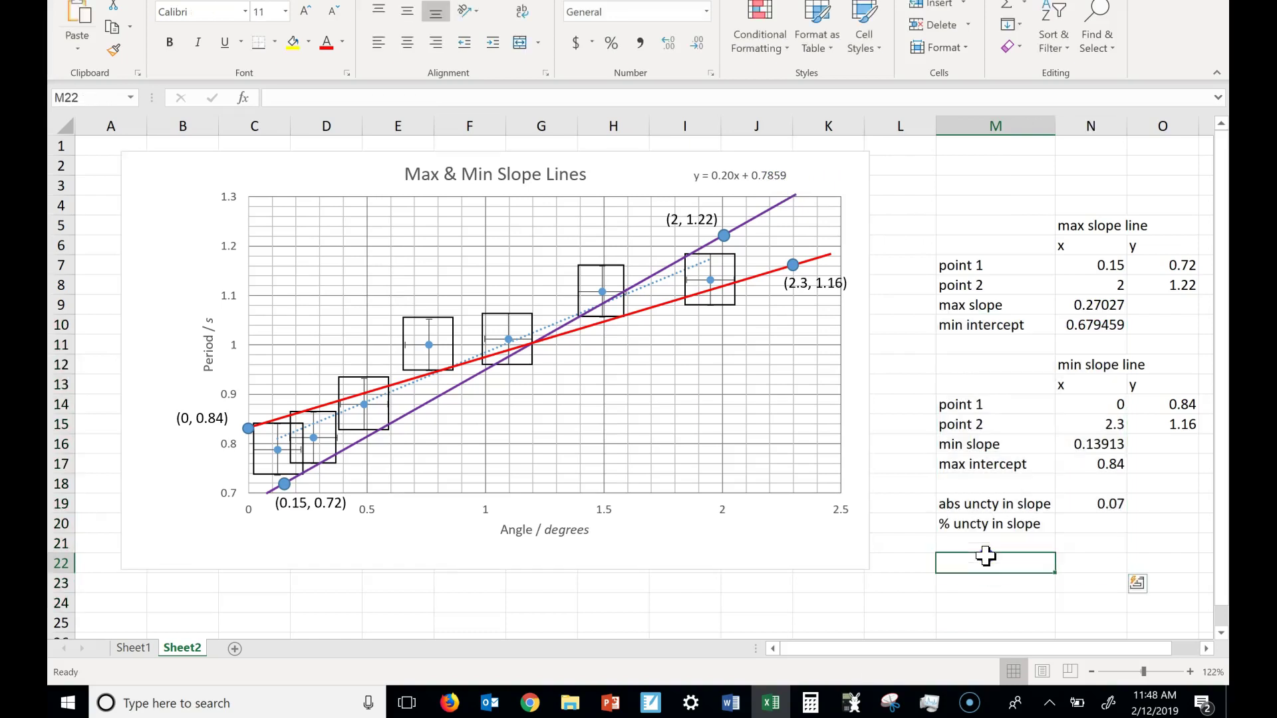
type("abs uncty in y-int")
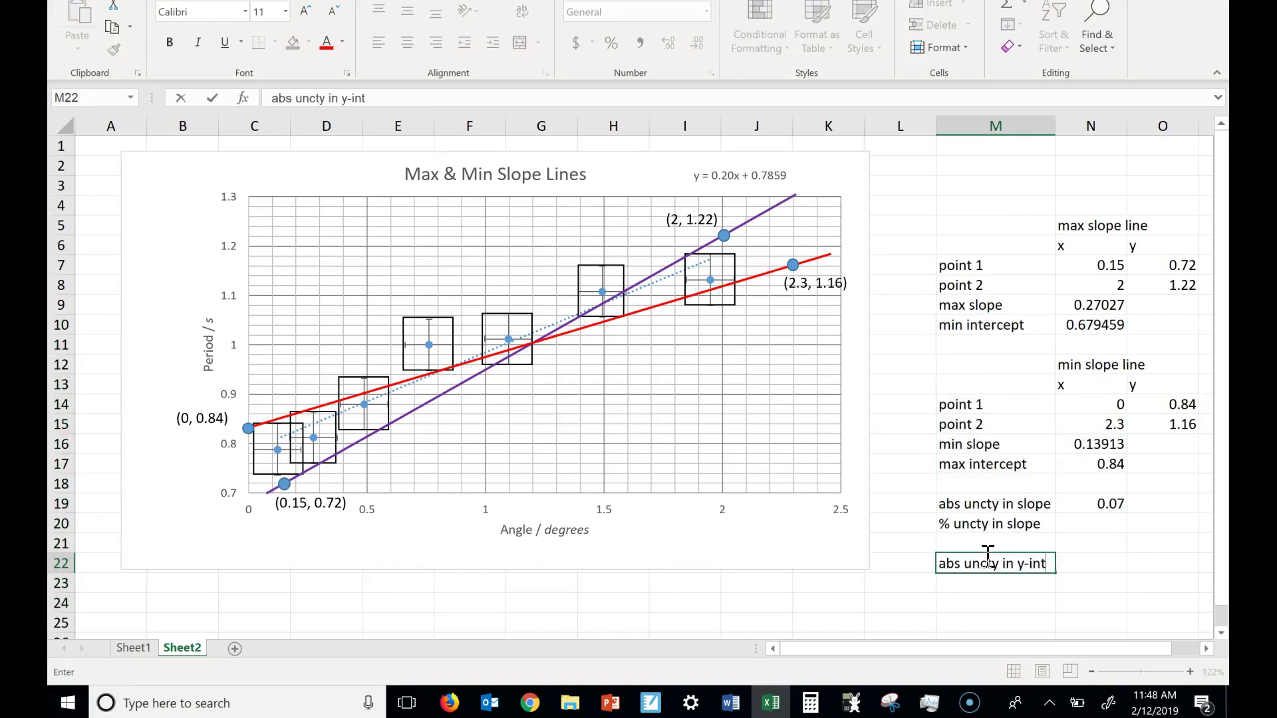
key("Tab")
type("=(")
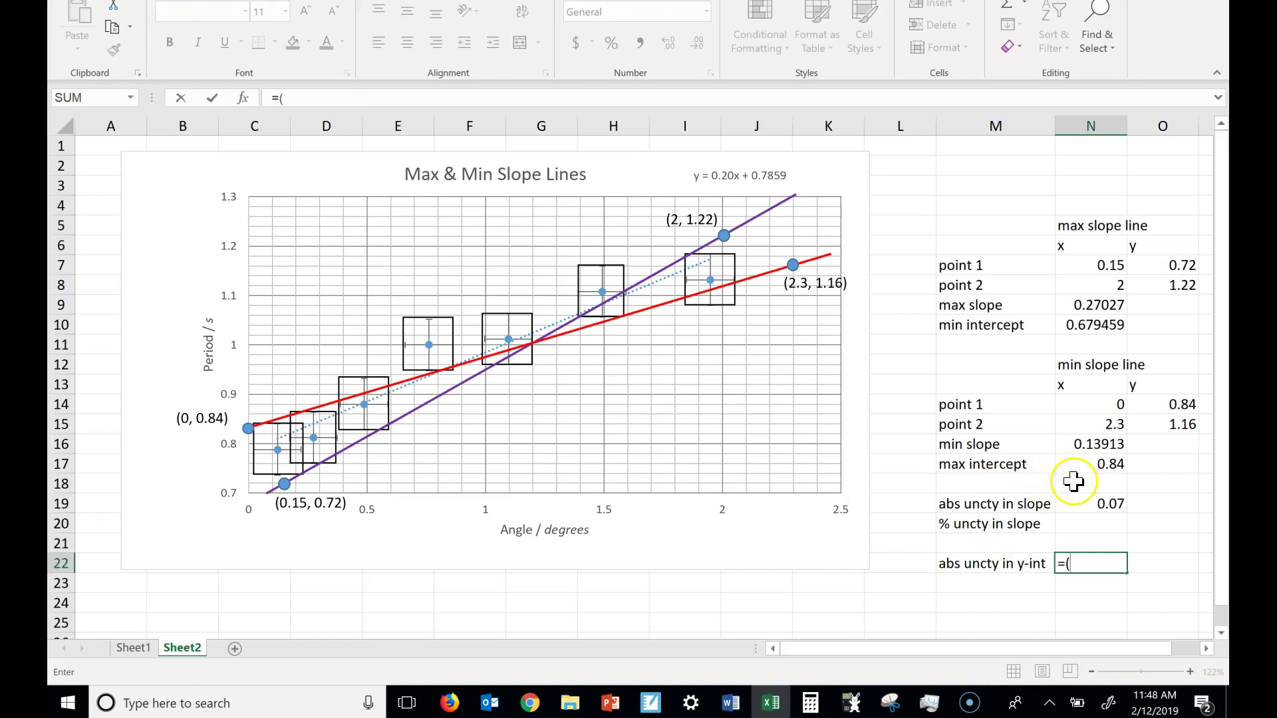
left_click(1102, 464)
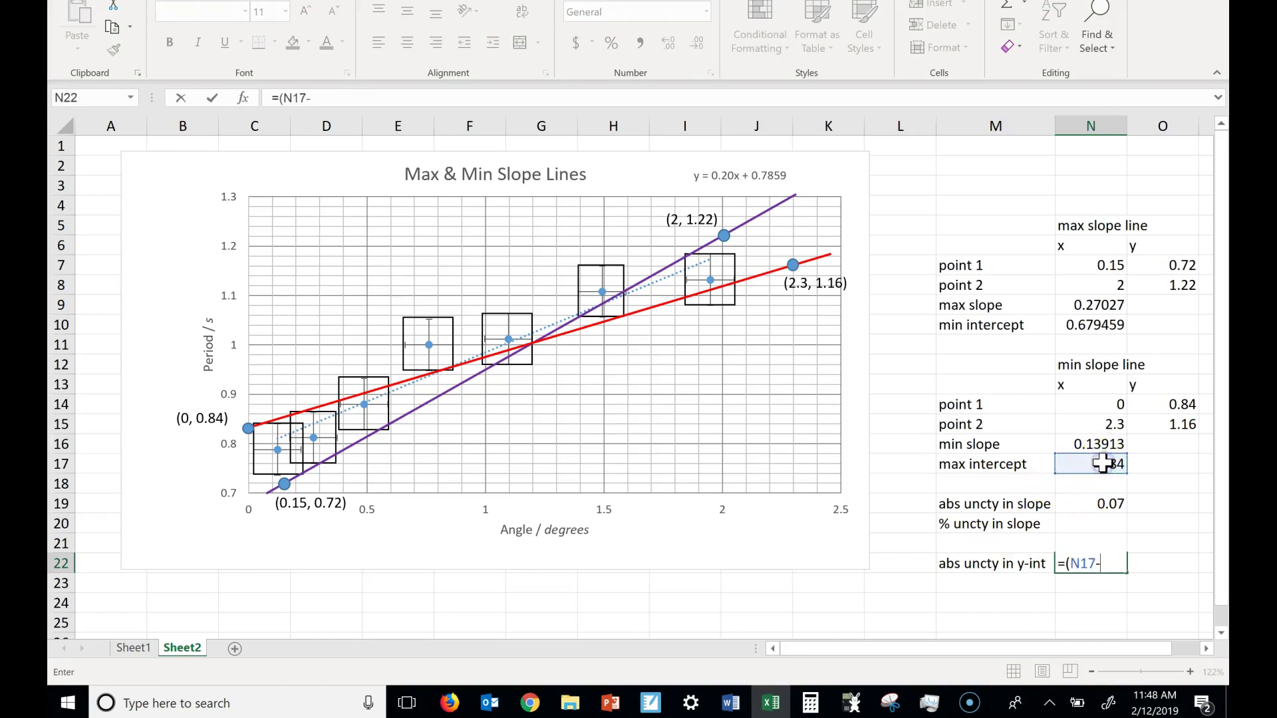
type("-")
left_click(1102, 326)
key("Return")
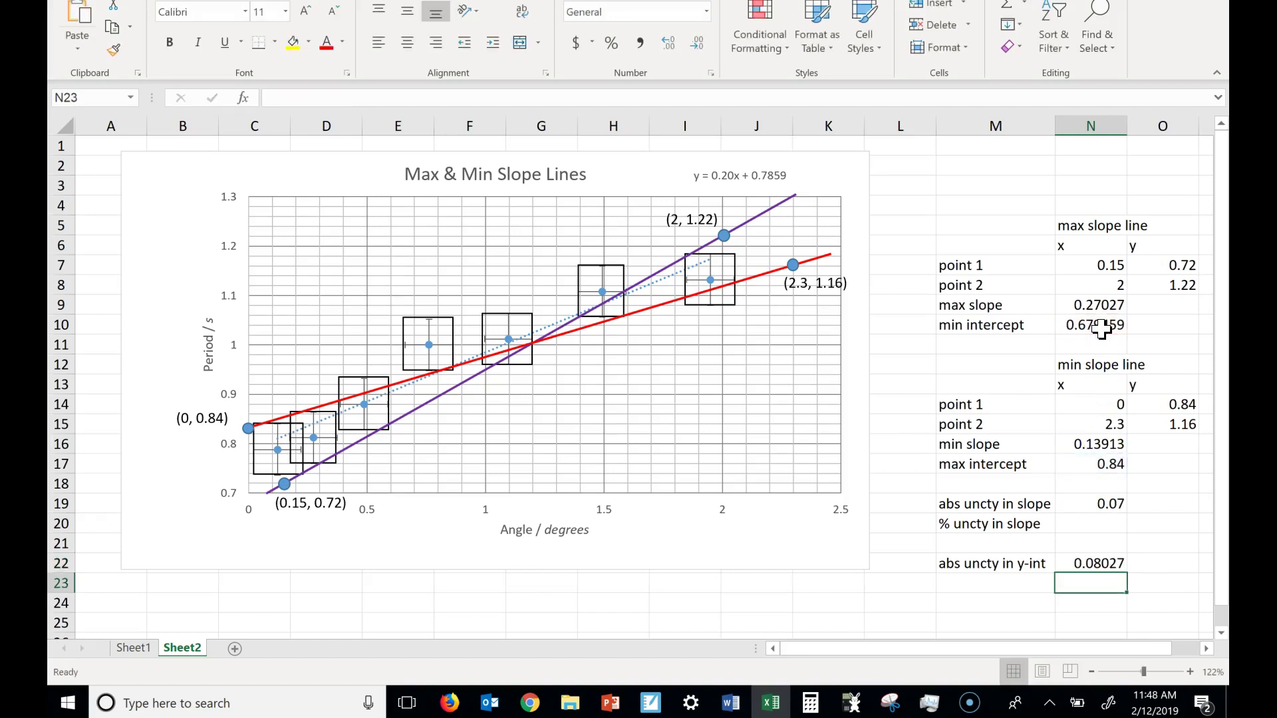
key("Up")
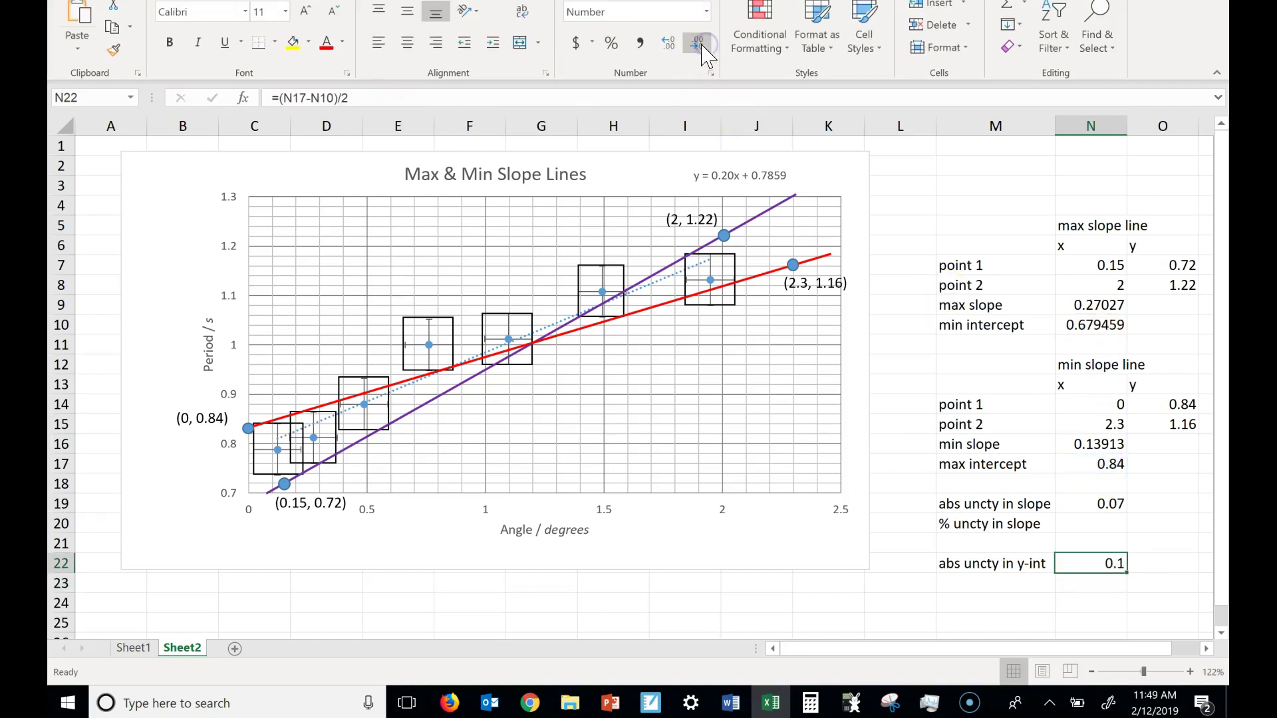
left_click(677, 46)
key("Left")
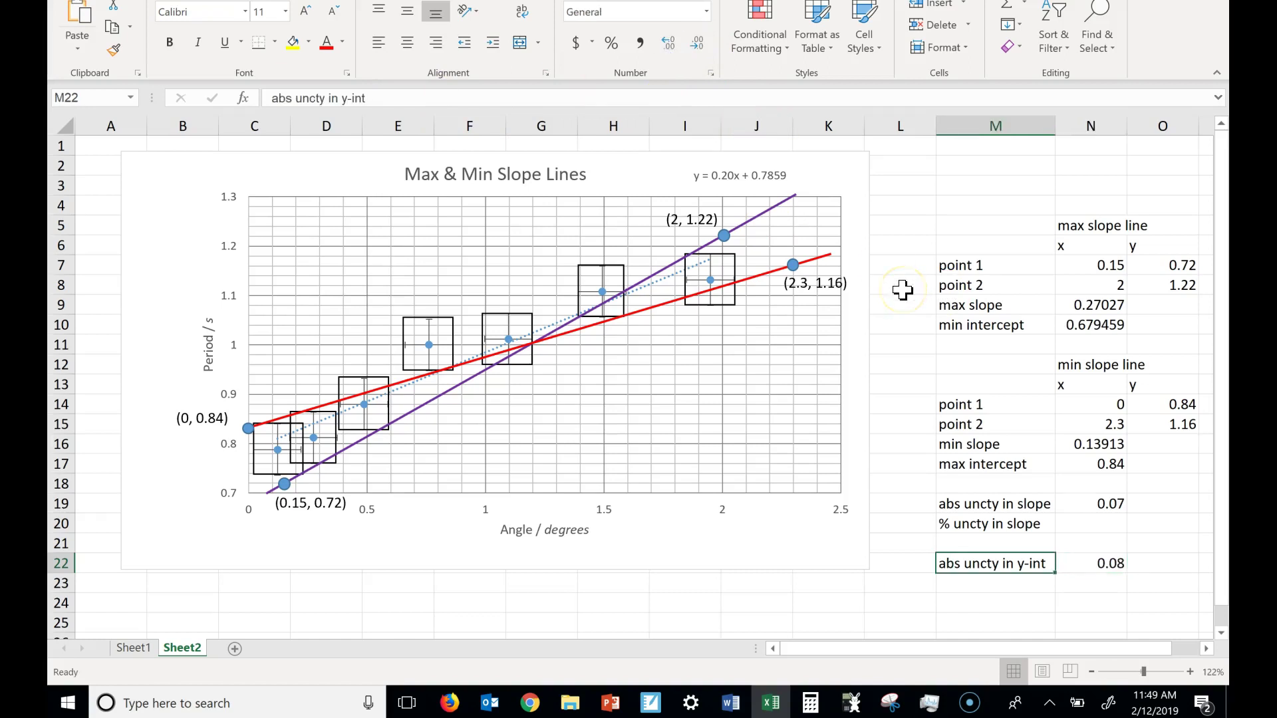
- Edit the trendline equation's intercept so it reads y = 0.20x + 0.79
left_click(766, 177)
left_click(769, 176)
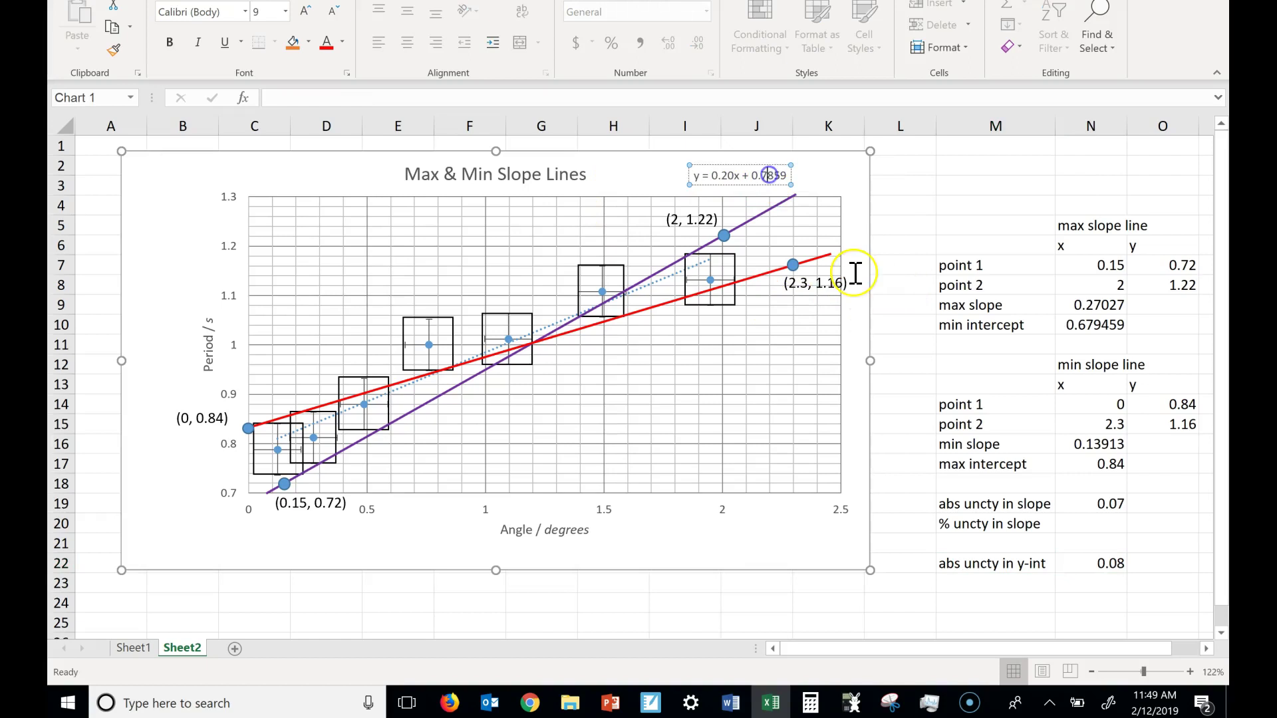
type("9")
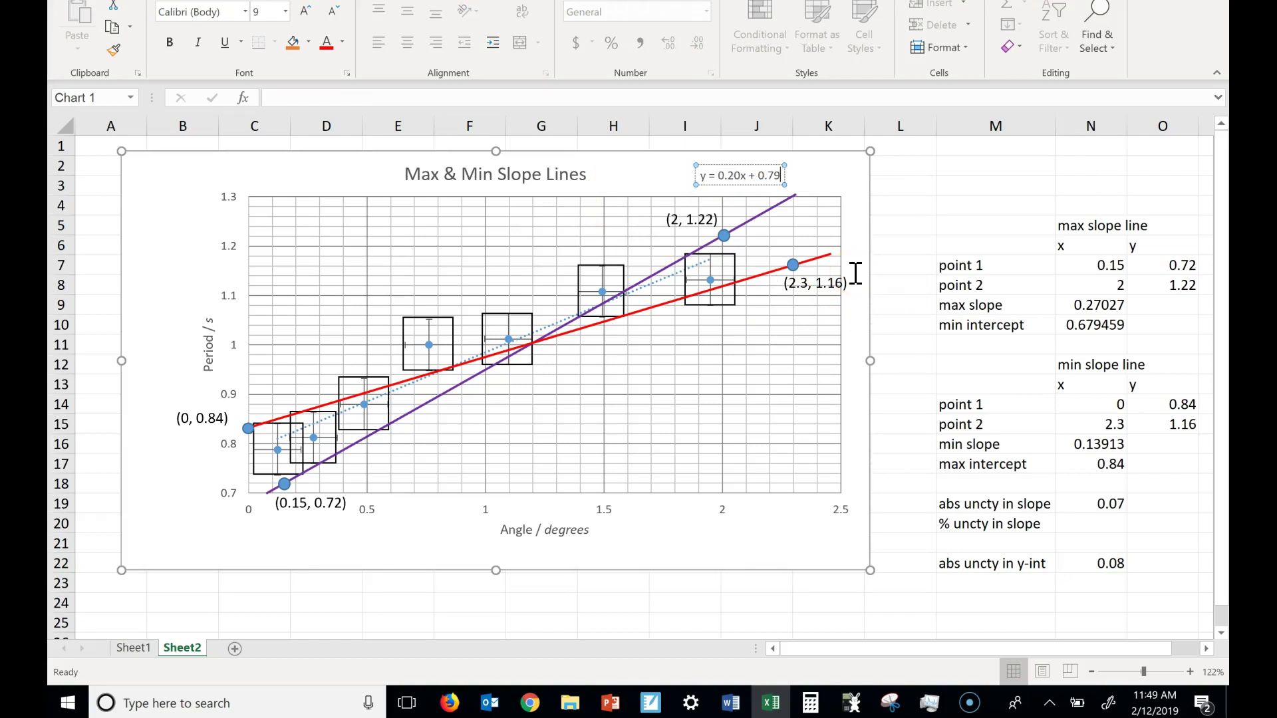
left_click(1074, 585)
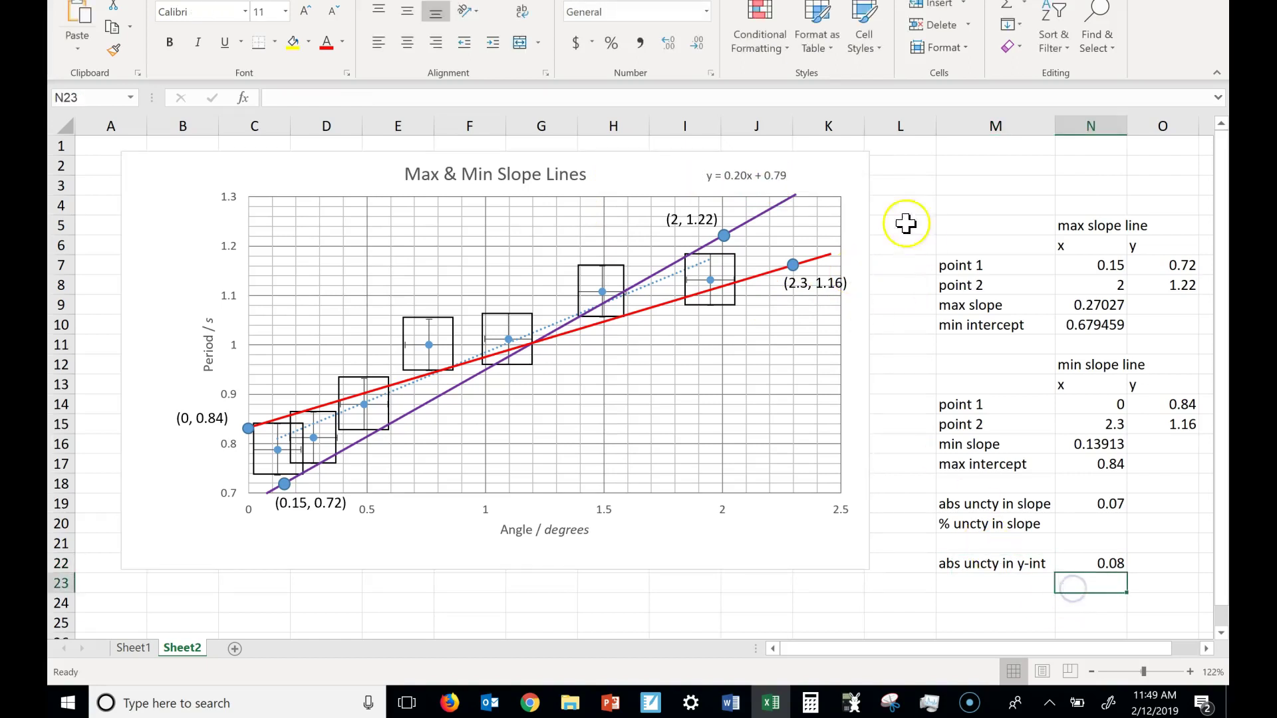
key("Left")
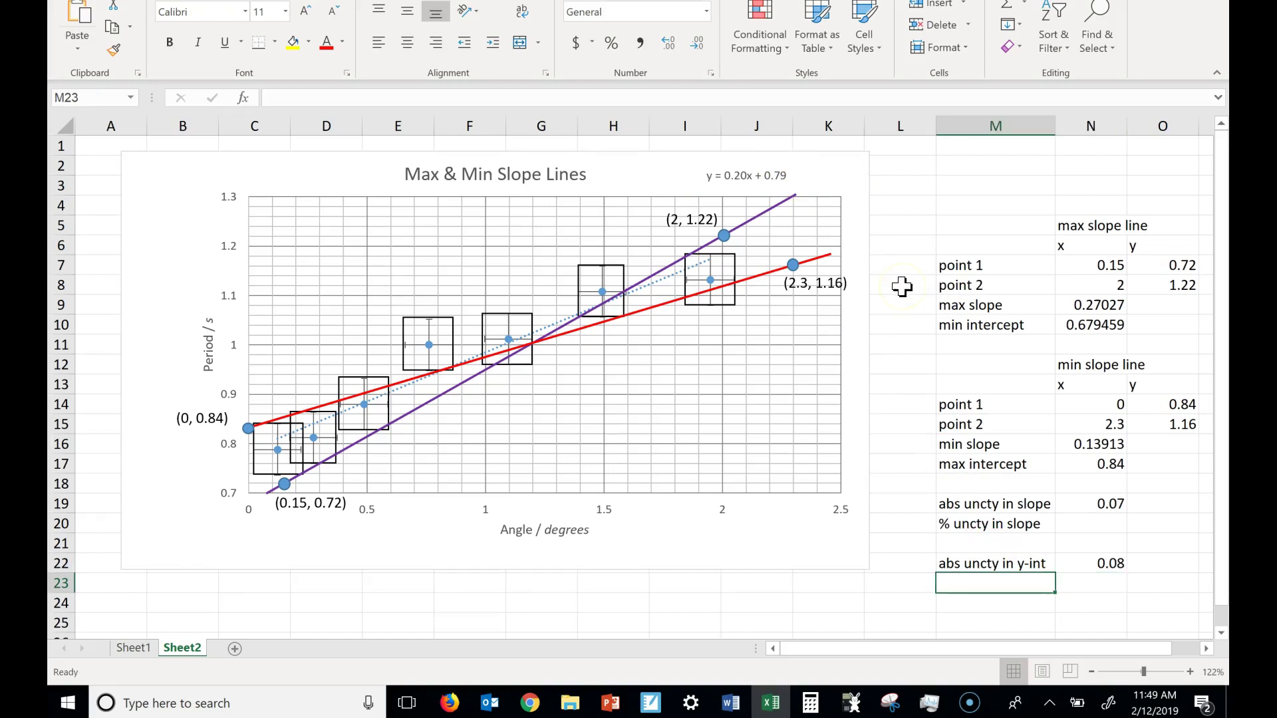
- Enter =N19/0.2 in N20 and apply Percent Style so it shows 33%
key("Up")
key("Up")
key("Up")
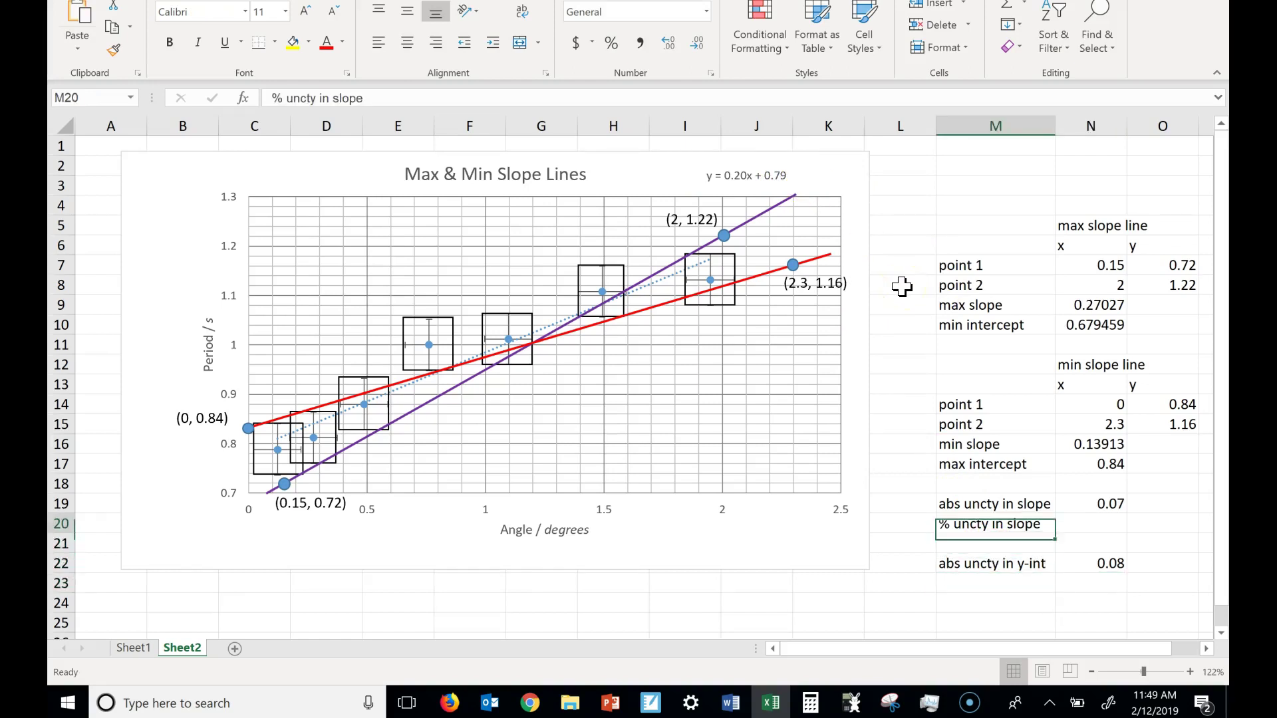
key("Right")
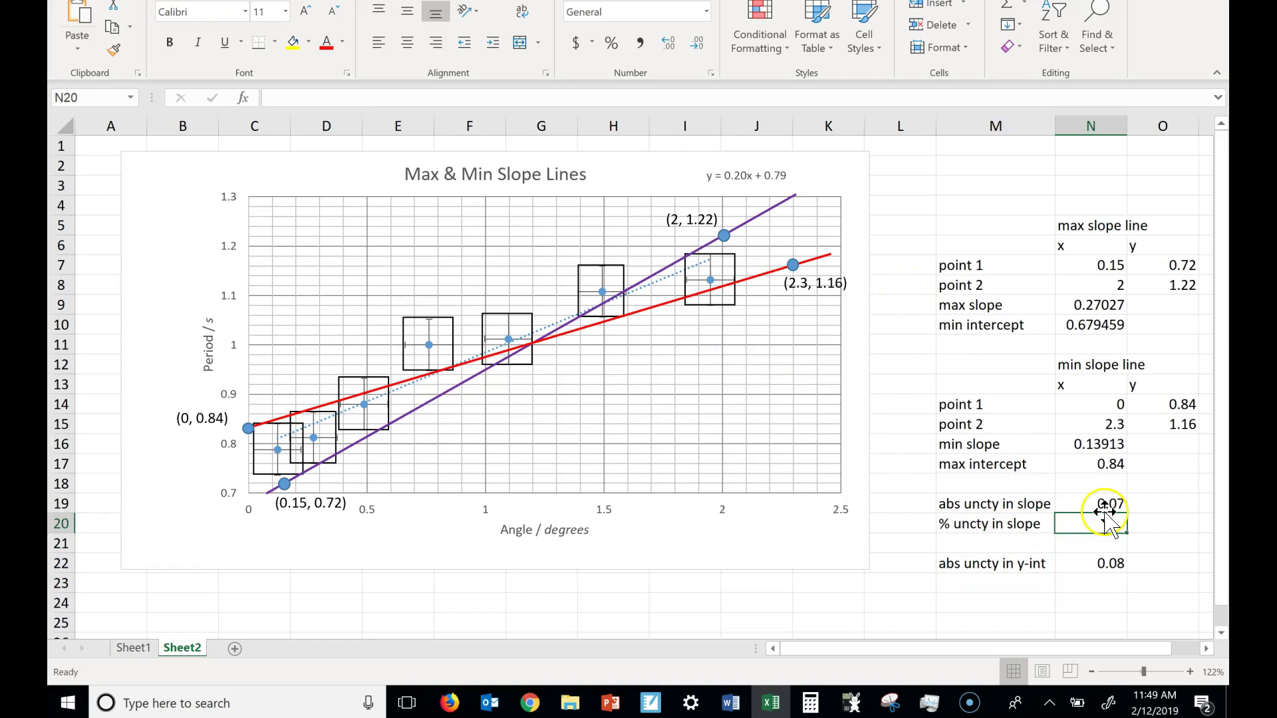
type("=")
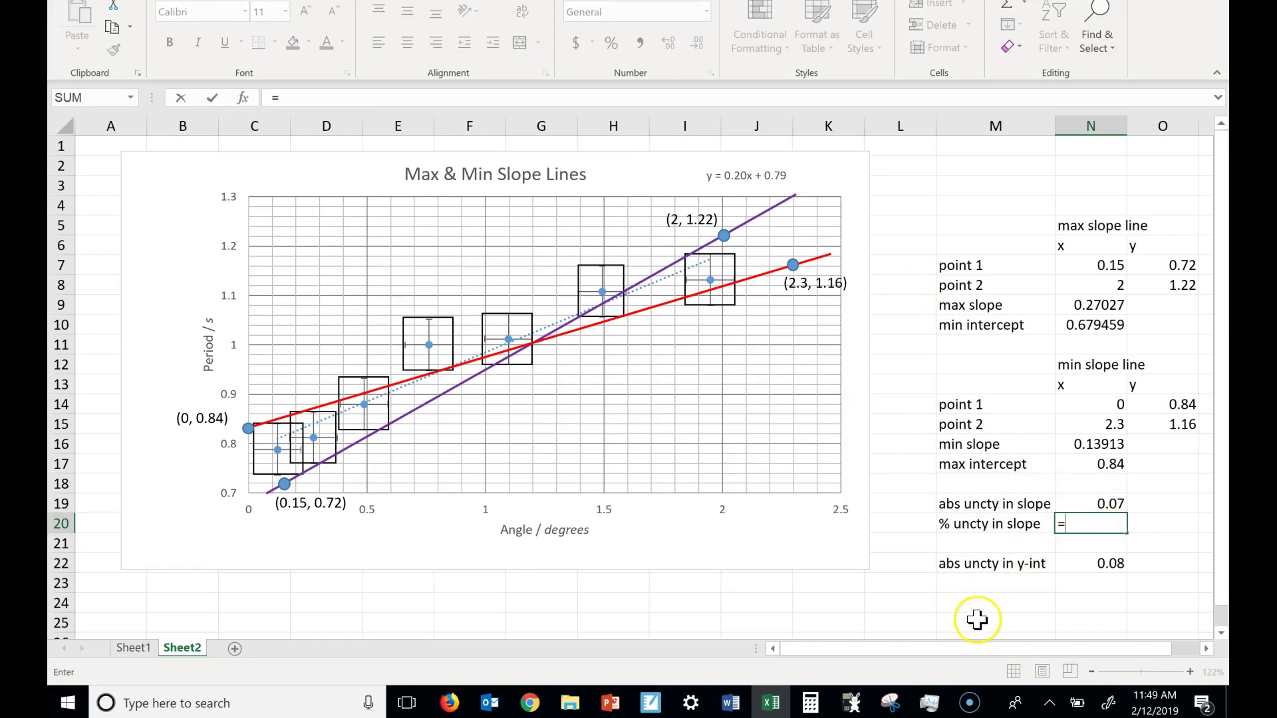
left_click(1101, 506)
type("/")
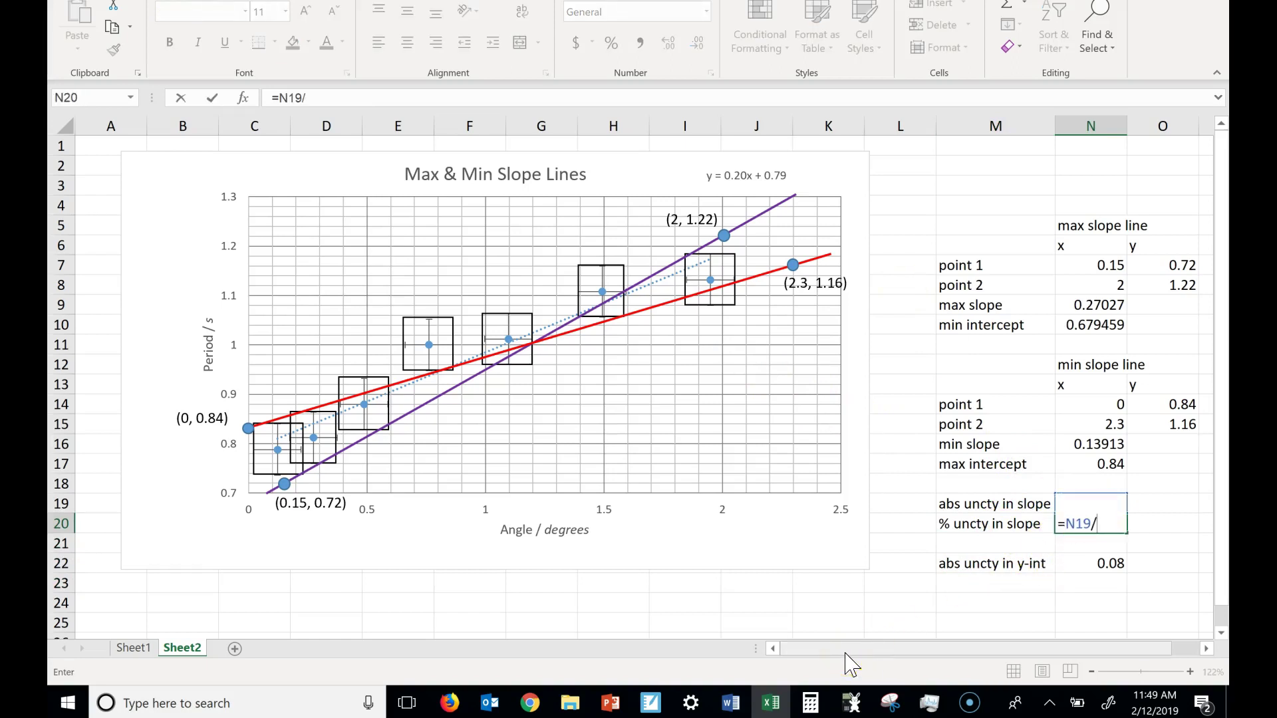
type(".2")
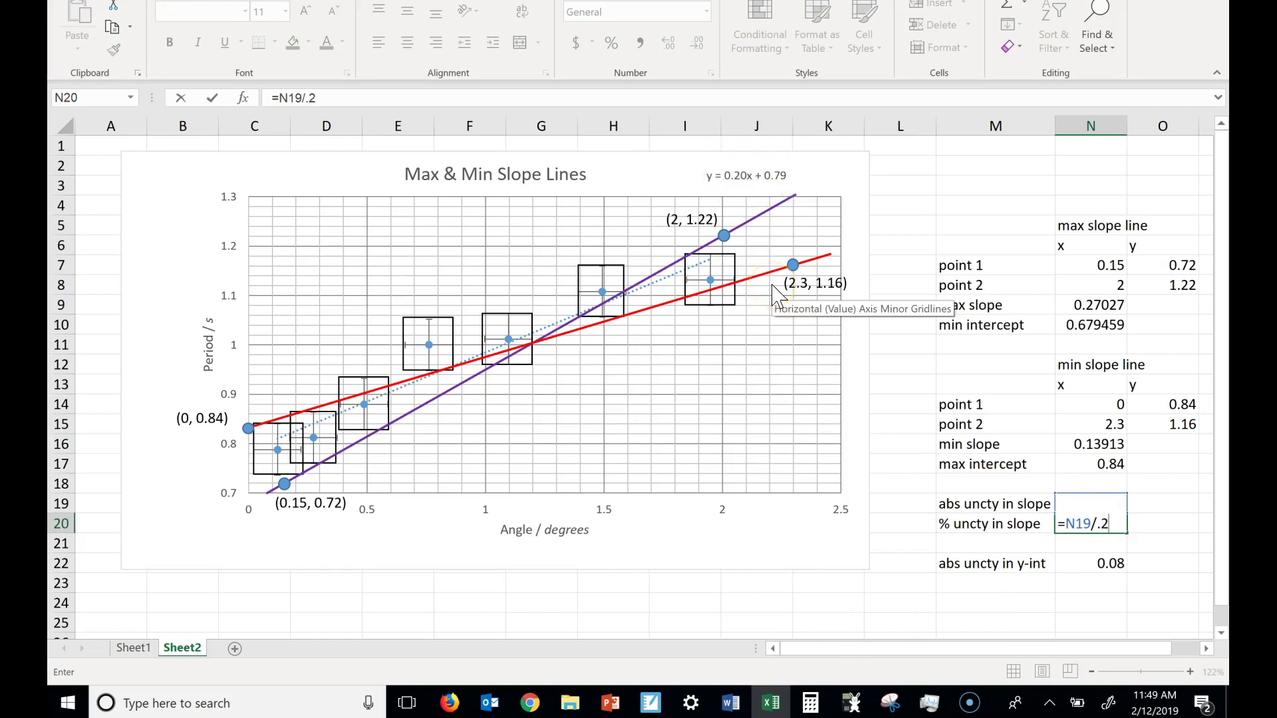
key("Return")
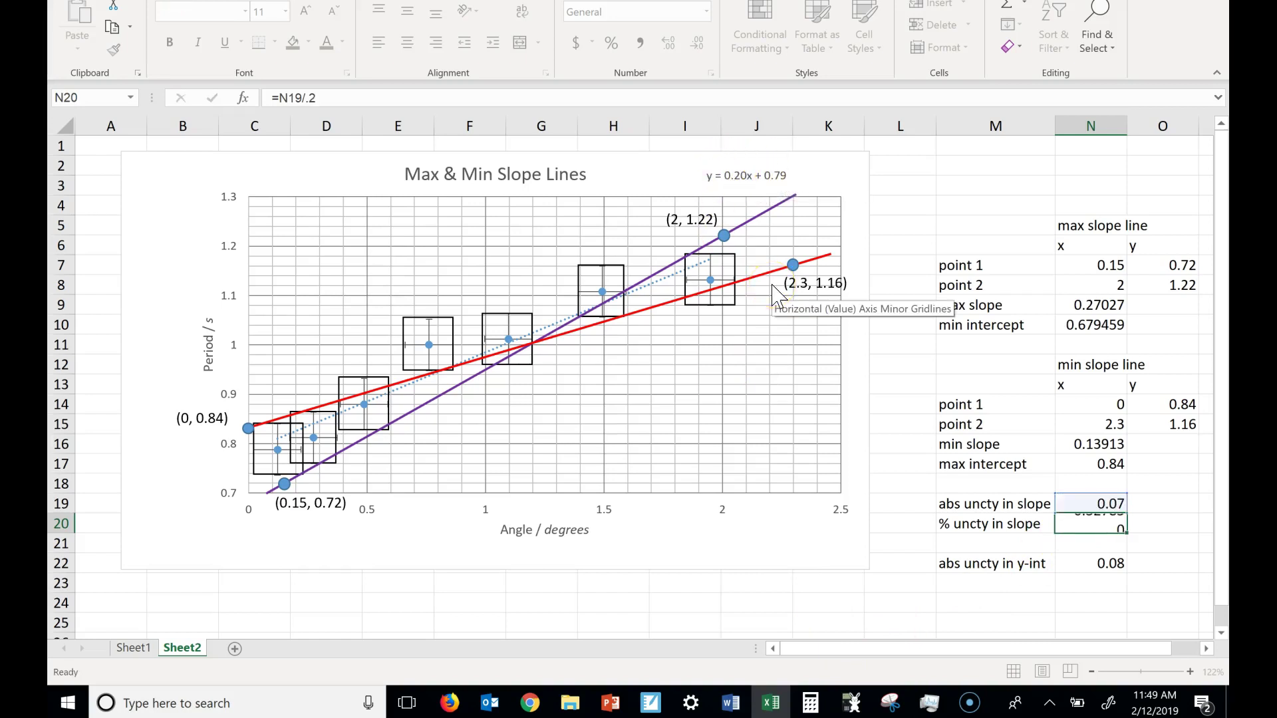
key("Up")
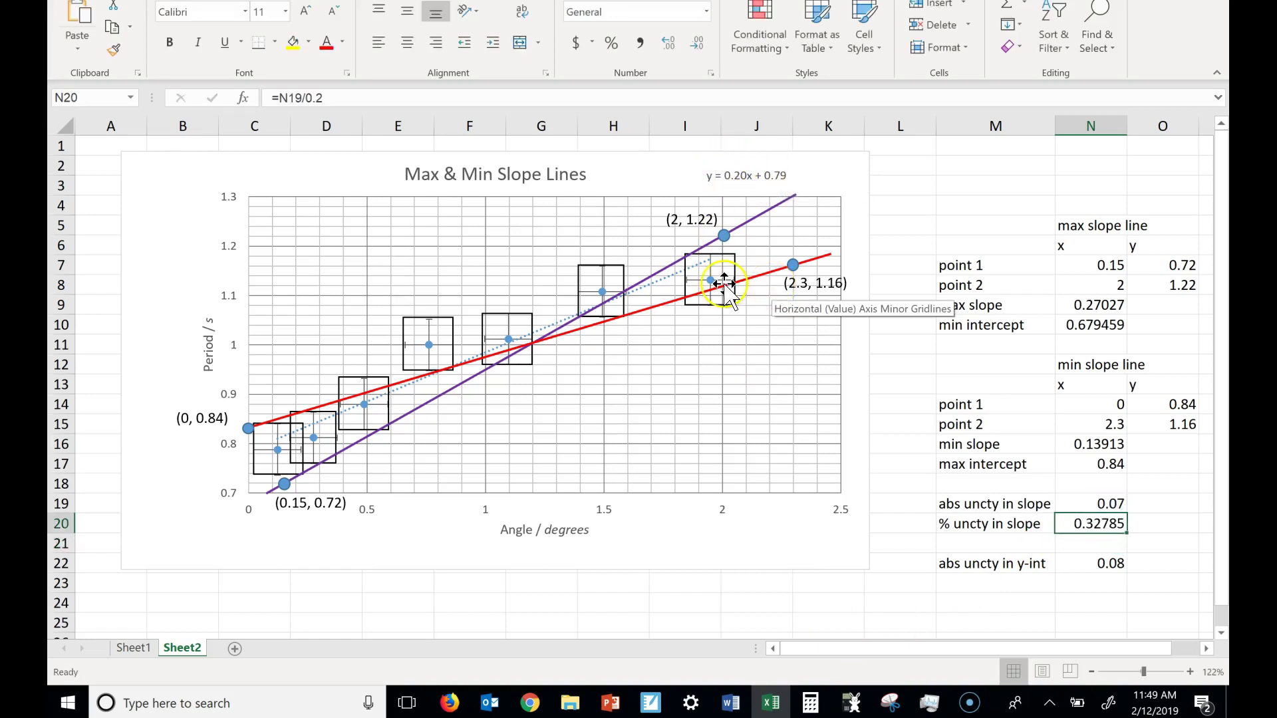
left_click(611, 42)
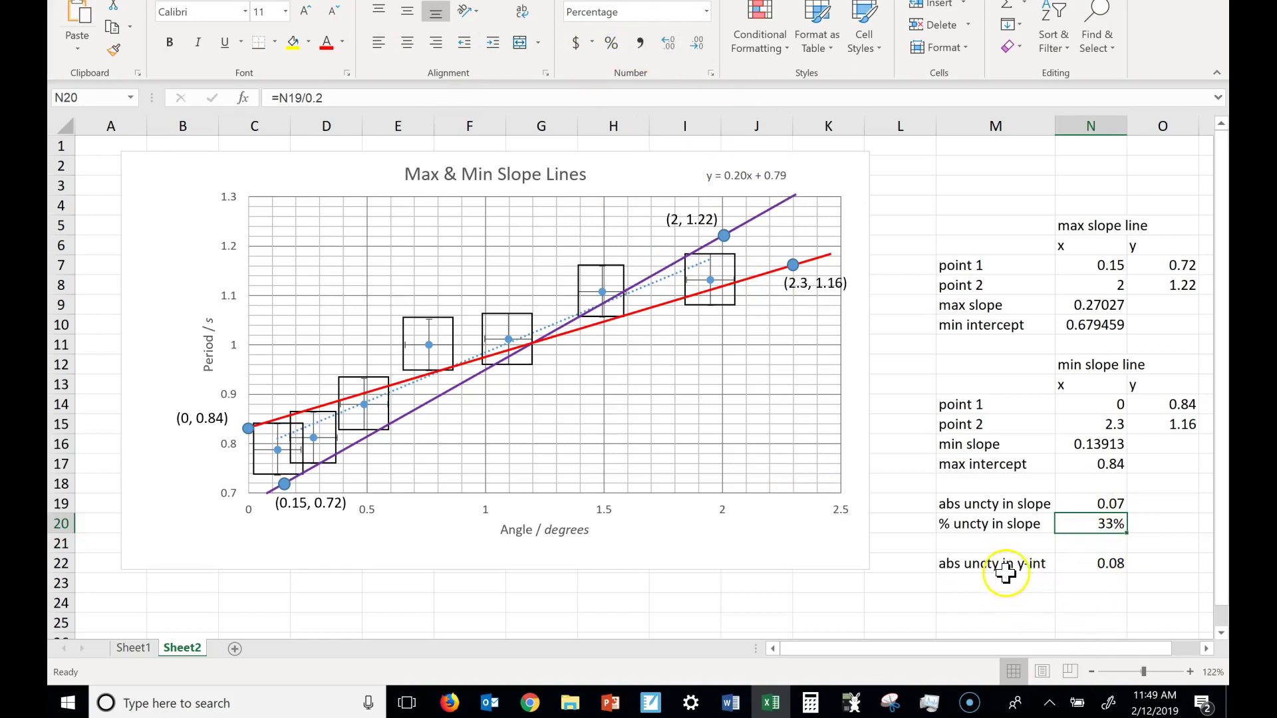
left_click_drag(1006, 572, 1077, 581)
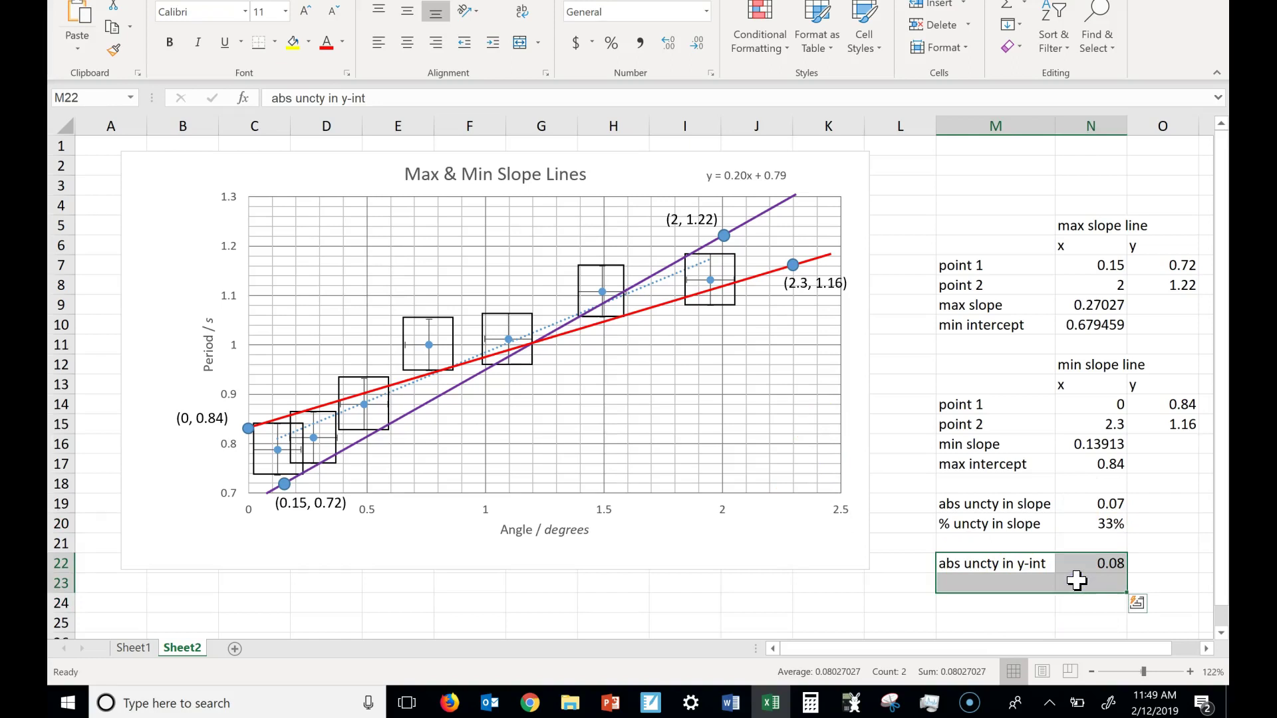
left_click(1106, 583)
left_click(1110, 540)
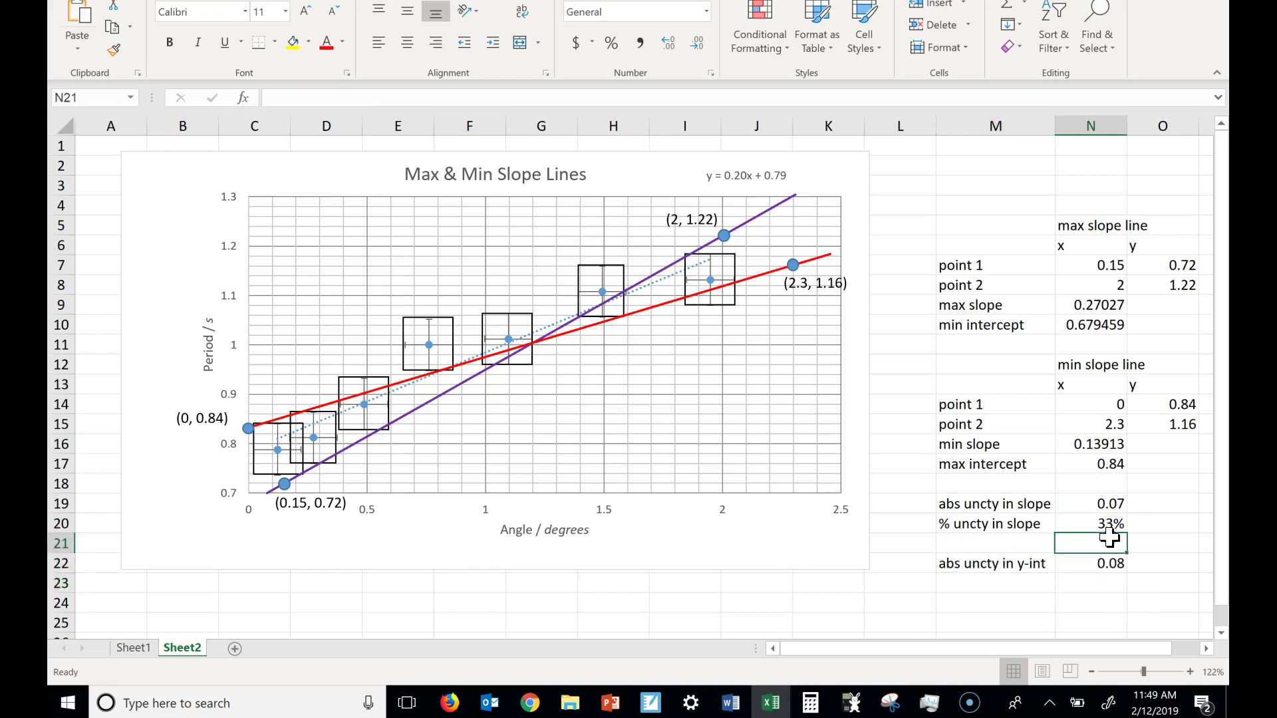
left_click_drag(1108, 517, 941, 521)
left_click(940, 521)
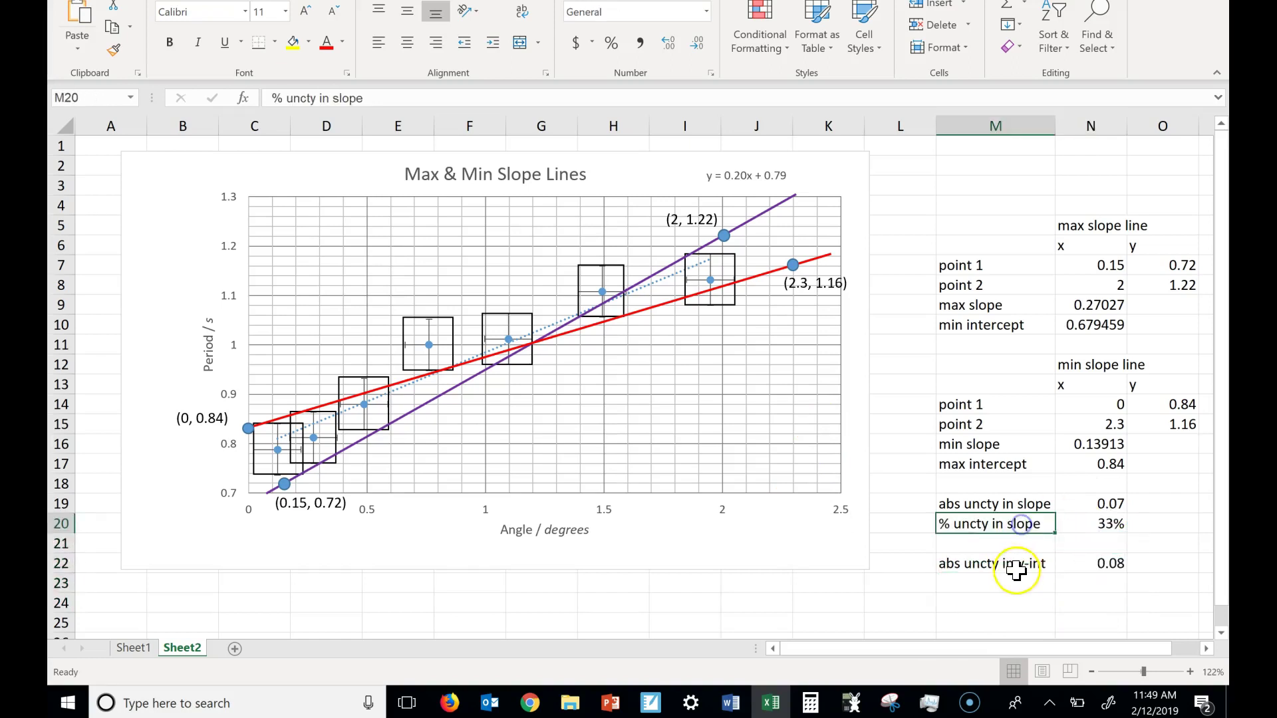
left_click_drag(1004, 564, 1051, 562)
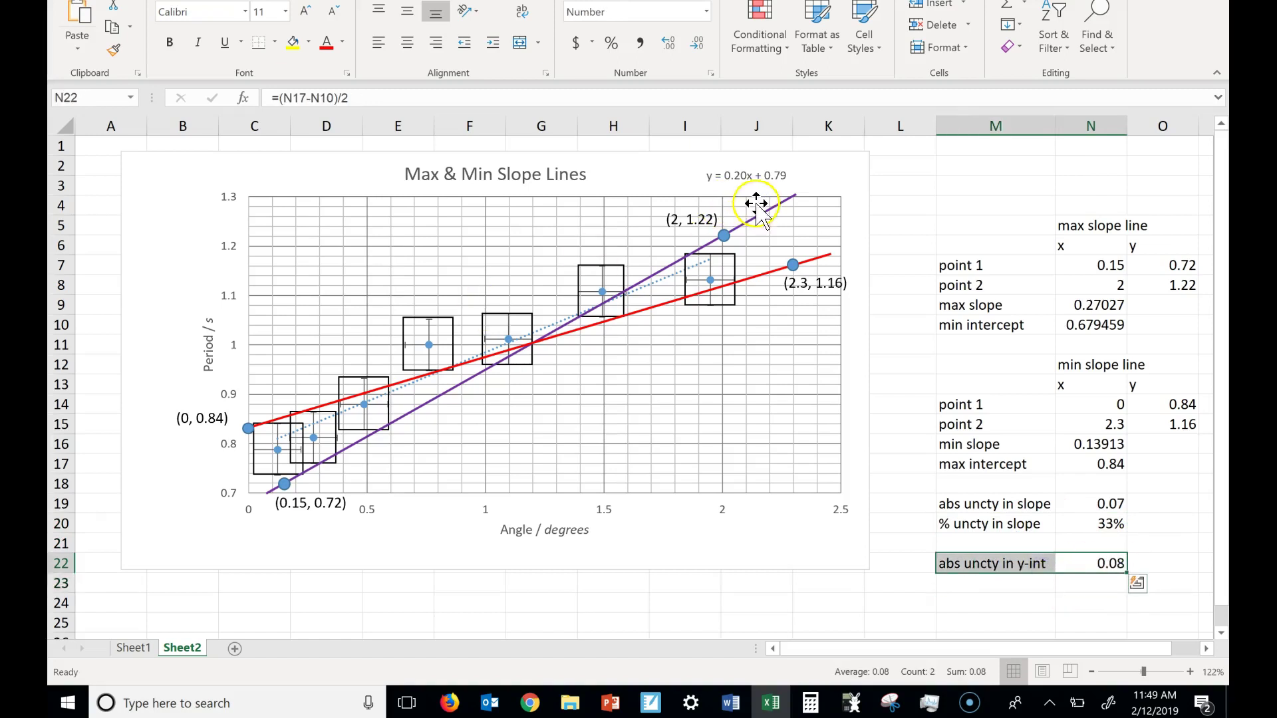
left_click(737, 178)
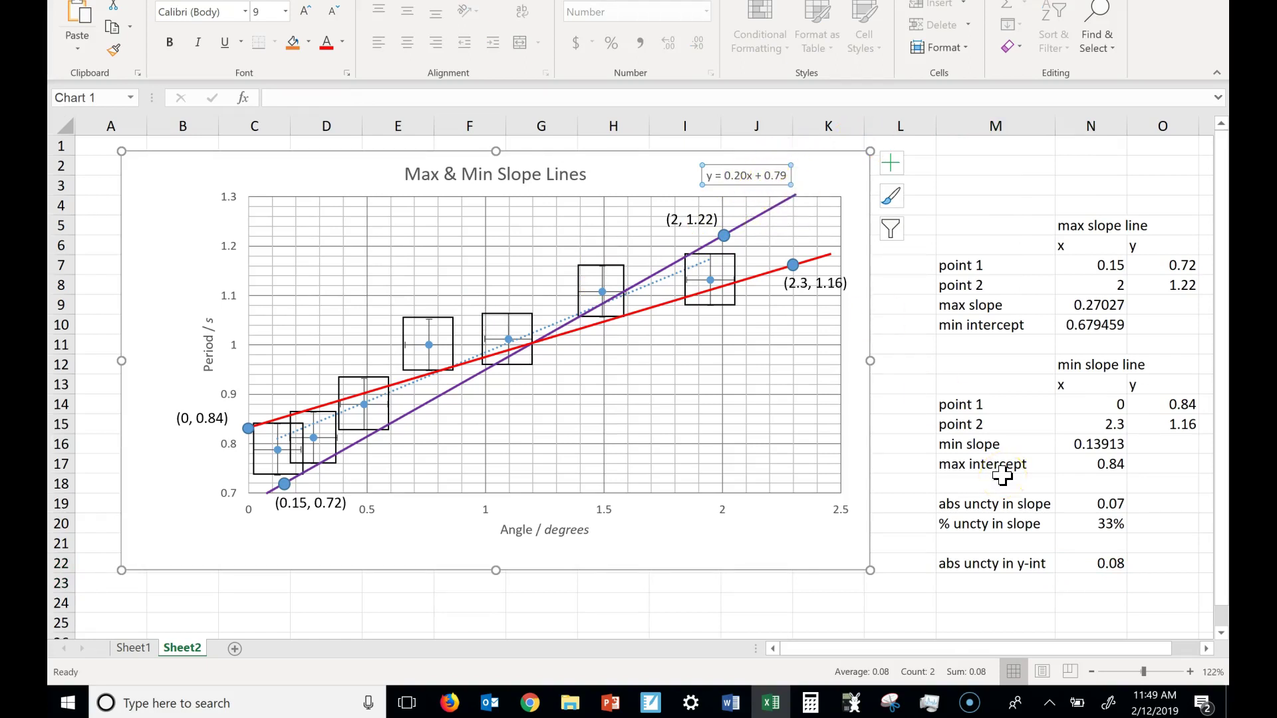
left_click(1108, 562)
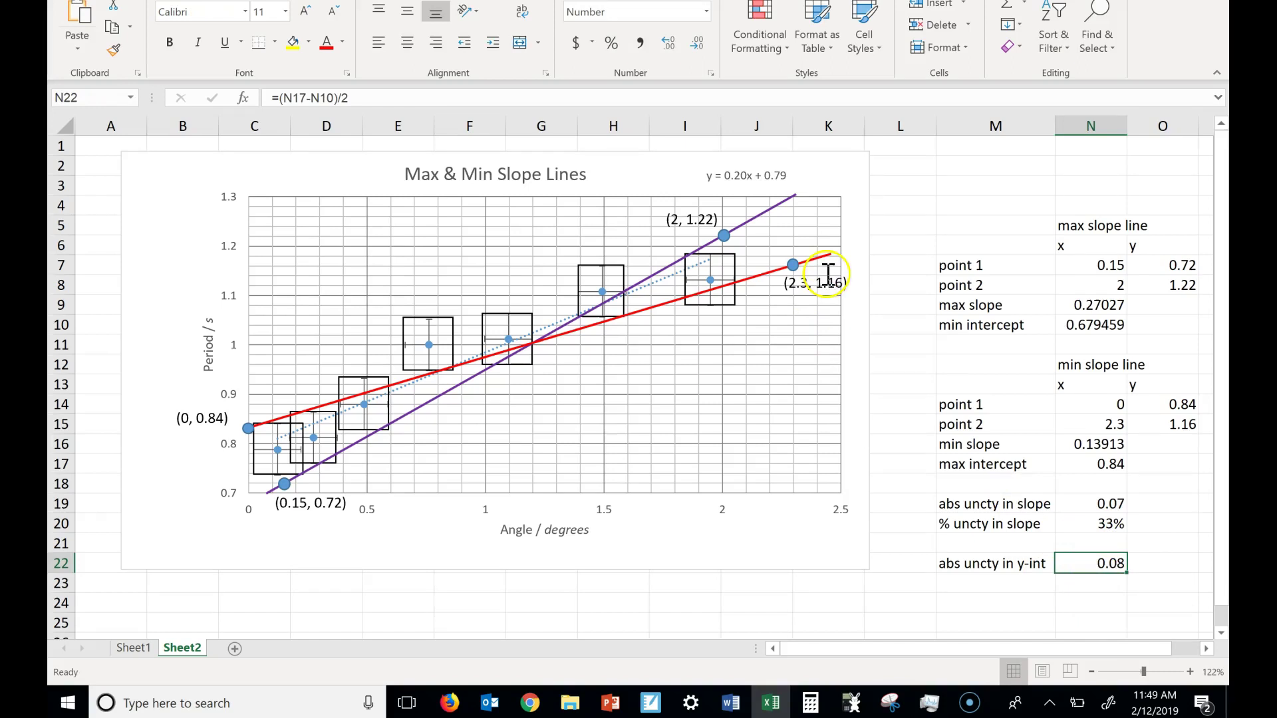
left_click(774, 175)
left_click_drag(766, 175, 789, 175)
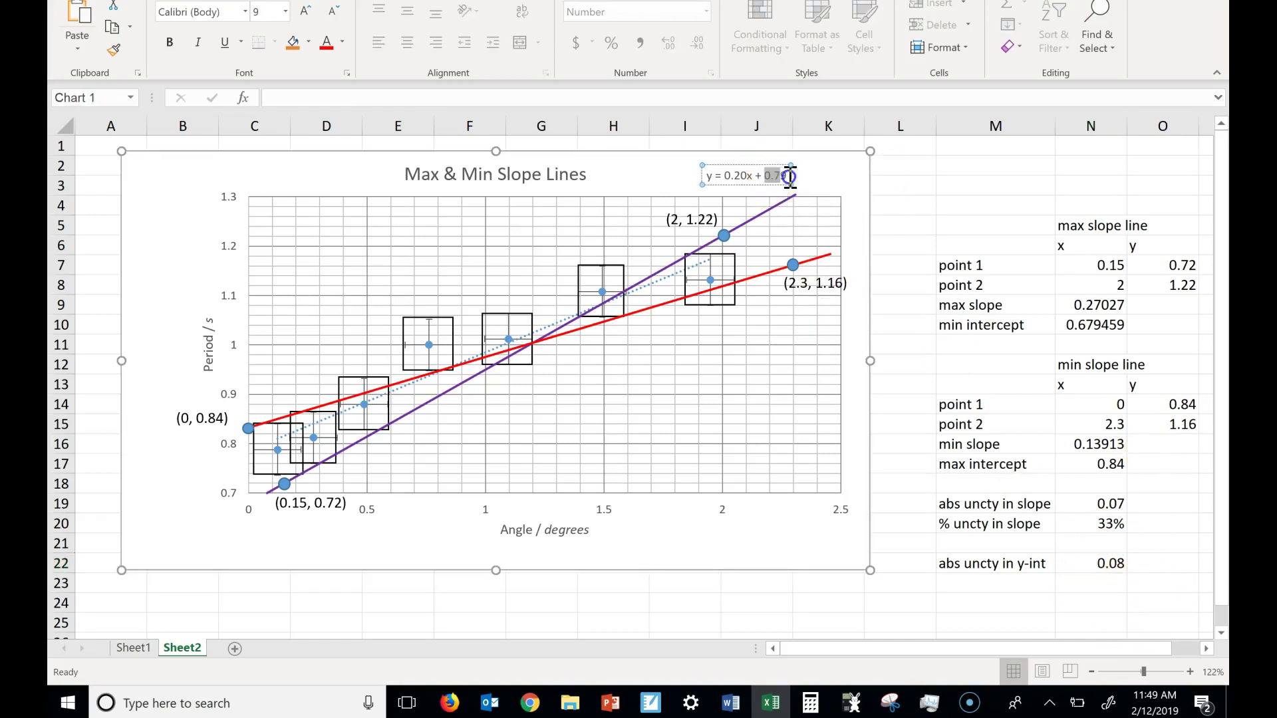